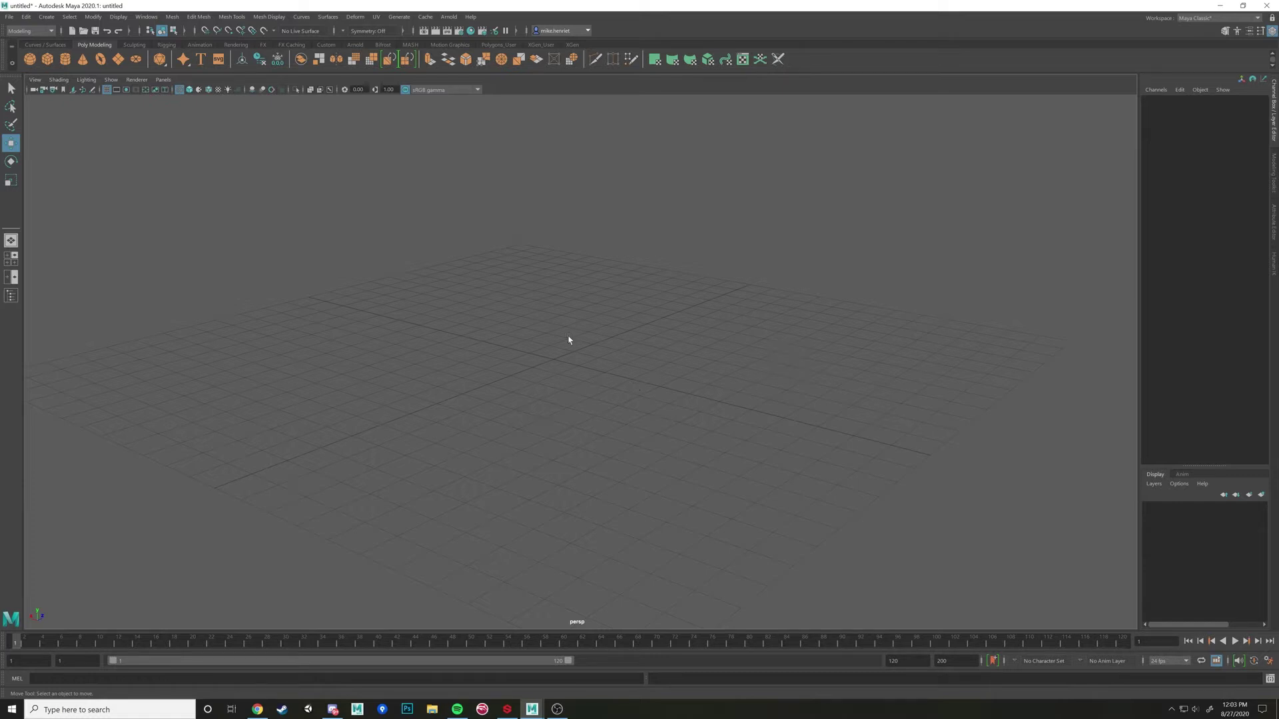
- Create a polygon cube at the origin, display the viewport smooth shaded, and clear the selection
{"action": "left_click_drag", "start_coordinate": [671, 403], "coordinate": [658, 409], "text": "alt"}
{"action": "left_click_drag", "start_coordinate": [662, 410], "coordinate": [563, 397], "text": "alt"}
{"action": "left_click", "coordinate": [47, 59]}
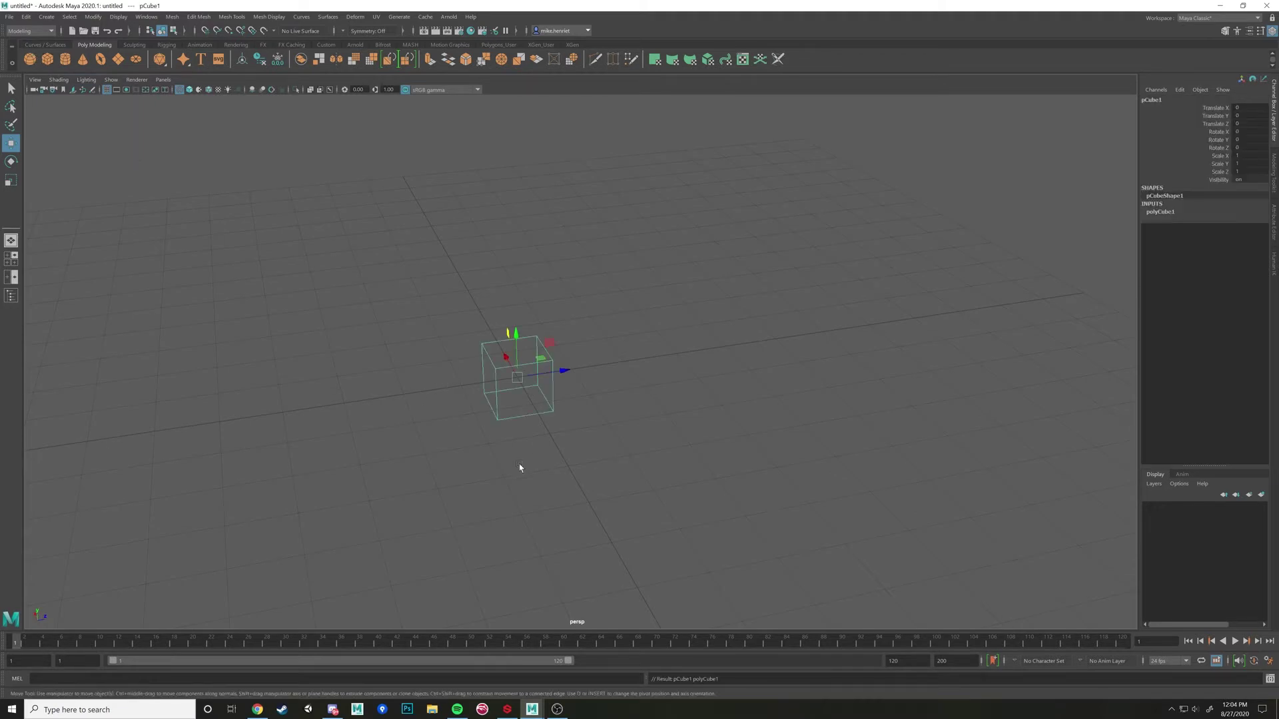
{"action": "left_click_drag", "start_coordinate": [518, 463], "coordinate": [429, 464], "text": "alt"}
{"action": "key", "text": "5"}
{"action": "mouse_move", "coordinate": [557, 491]}
{"action": "left_mouse_down", "text": "alt"}
{"action": "mouse_move", "coordinate": [744, 465]}
{"action": "mouse_move", "coordinate": [602, 482]}
{"action": "mouse_move", "coordinate": [597, 406]}
{"action": "mouse_move", "coordinate": [771, 401]}
{"action": "mouse_move", "coordinate": [577, 401]}
{"action": "mouse_move", "coordinate": [794, 397]}
{"action": "mouse_move", "coordinate": [482, 397]}
{"action": "mouse_move", "coordinate": [745, 395]}
{"action": "left_mouse_up", "text": "alt"}
{"action": "left_click", "coordinate": [744, 465]}
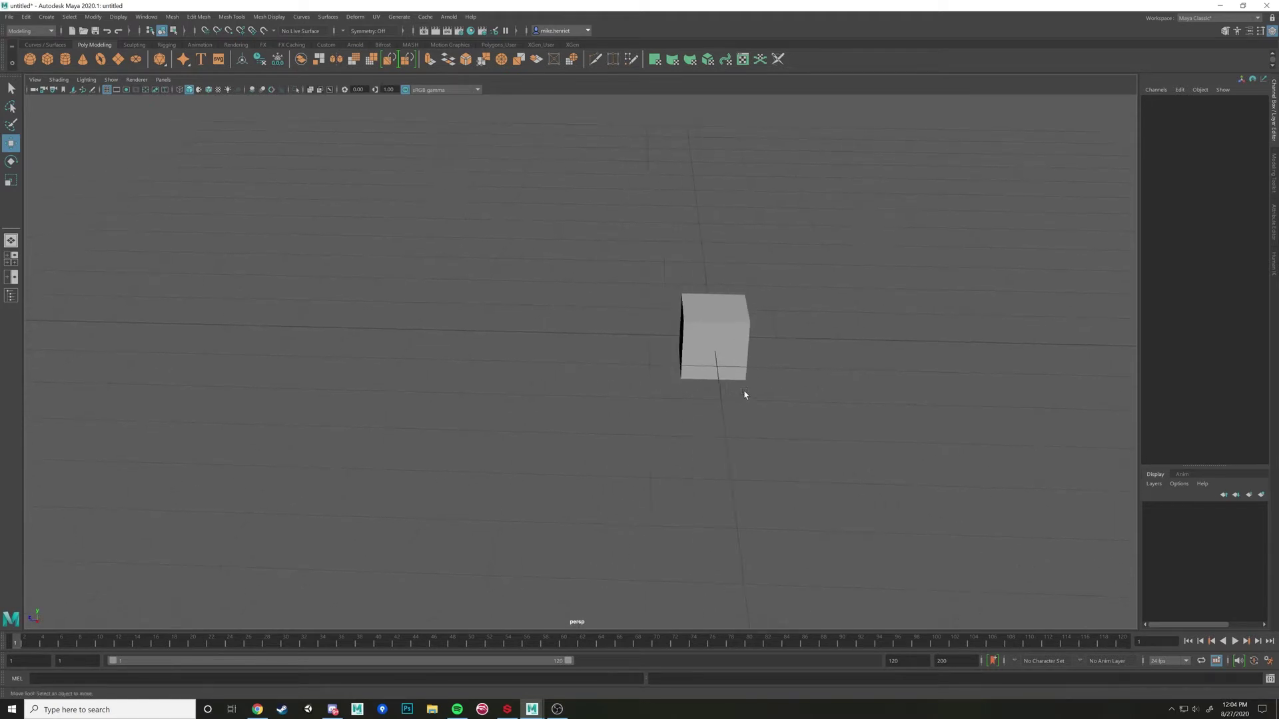
- Select the cube and frame it in the perspective view
{"action": "left_click", "coordinate": [722, 343]}
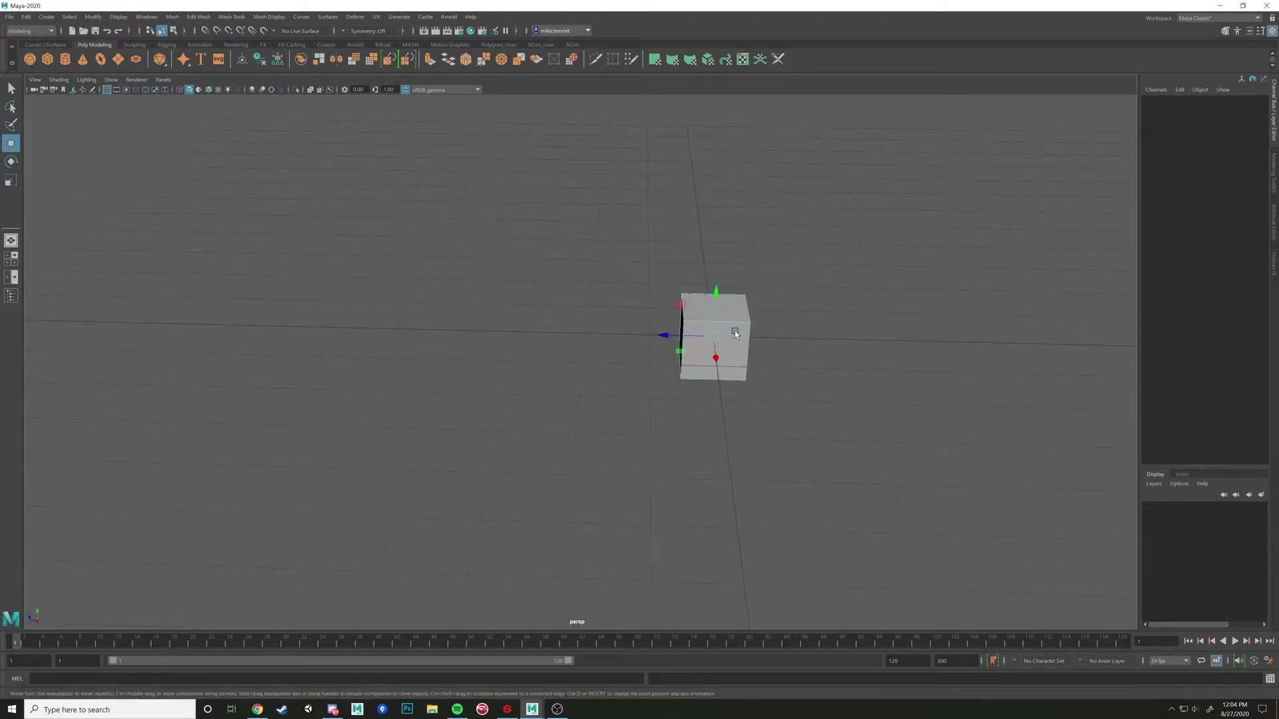
{"action": "key", "text": "f"}
{"action": "scroll", "coordinate": [726, 366], "scroll_direction": "down", "scroll_amount": 3}
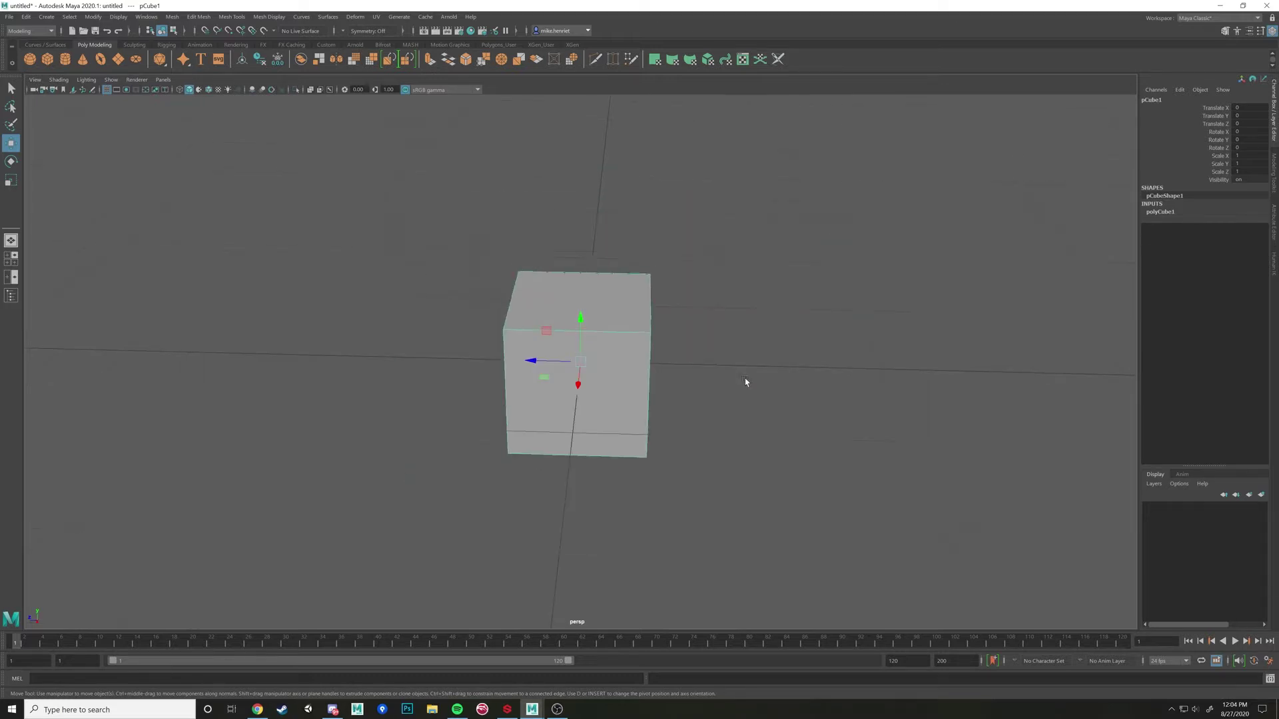
{"action": "scroll", "coordinate": [745, 382], "scroll_direction": "down", "scroll_amount": 2}
{"action": "mouse_move", "coordinate": [745, 382]}
{"action": "left_mouse_down", "text": "alt"}
{"action": "mouse_move", "coordinate": [750, 394]}
{"action": "mouse_move", "coordinate": [650, 391]}
{"action": "mouse_move", "coordinate": [745, 386]}
{"action": "left_mouse_up", "text": "alt"}
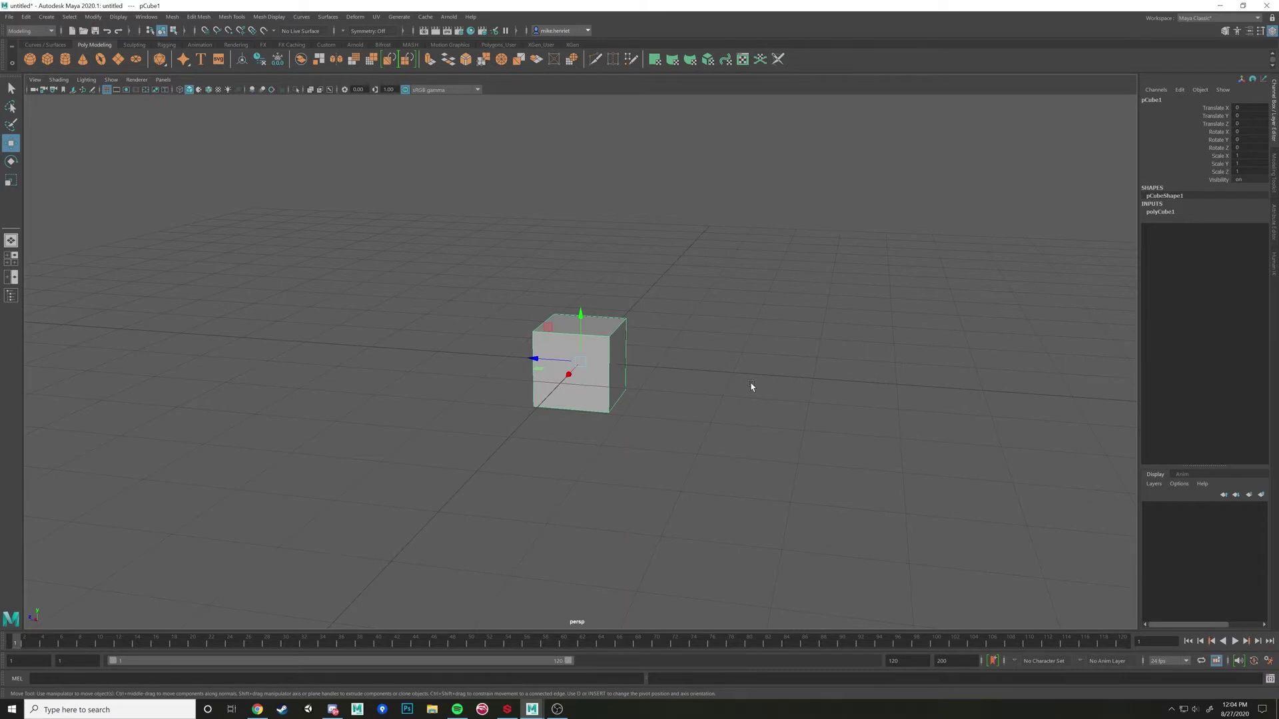
- Examine the cube from near and far and from several angles in the perspective view
{"action": "scroll", "coordinate": [620, 367], "scroll_direction": "up", "scroll_amount": 3}
{"action": "scroll", "coordinate": [621, 367], "scroll_direction": "down", "scroll_amount": 4}
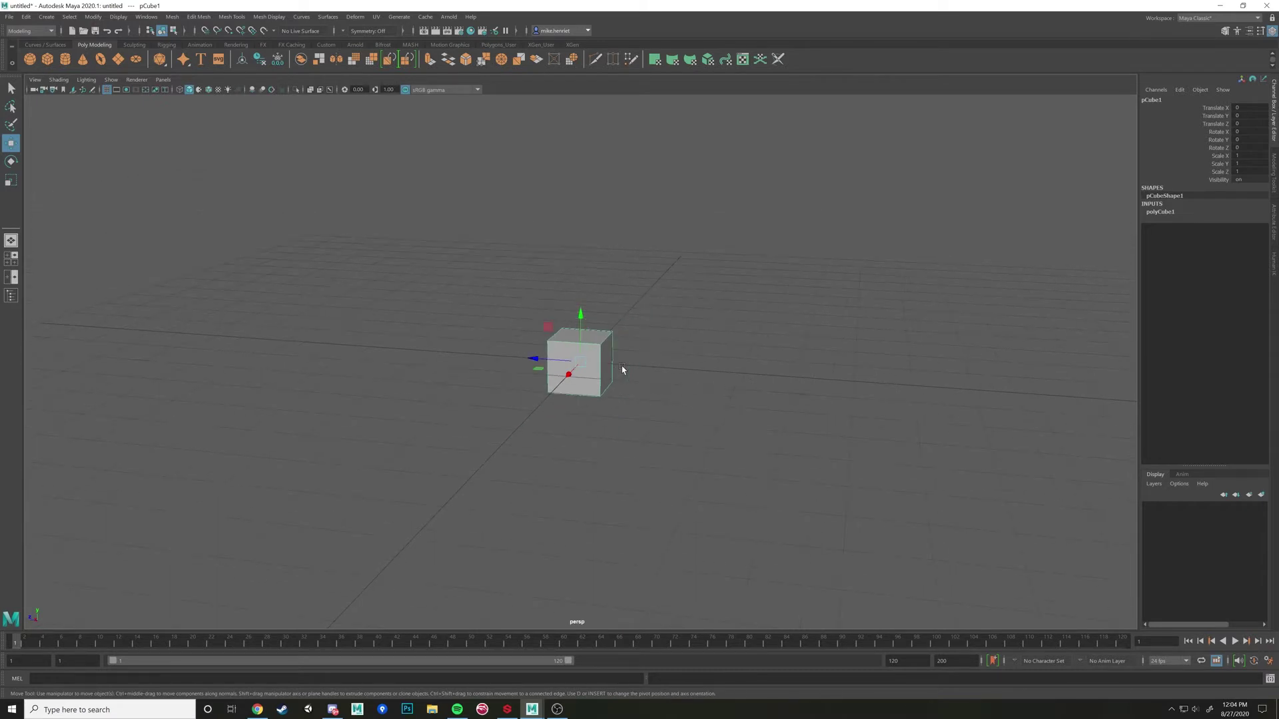
{"action": "scroll", "coordinate": [621, 367], "scroll_direction": "up", "scroll_amount": 3}
{"action": "scroll", "coordinate": [622, 366], "scroll_direction": "up", "scroll_amount": 2}
{"action": "scroll", "coordinate": [622, 366], "scroll_direction": "down", "scroll_amount": 3}
{"action": "scroll", "coordinate": [622, 366], "scroll_direction": "up", "scroll_amount": 5}
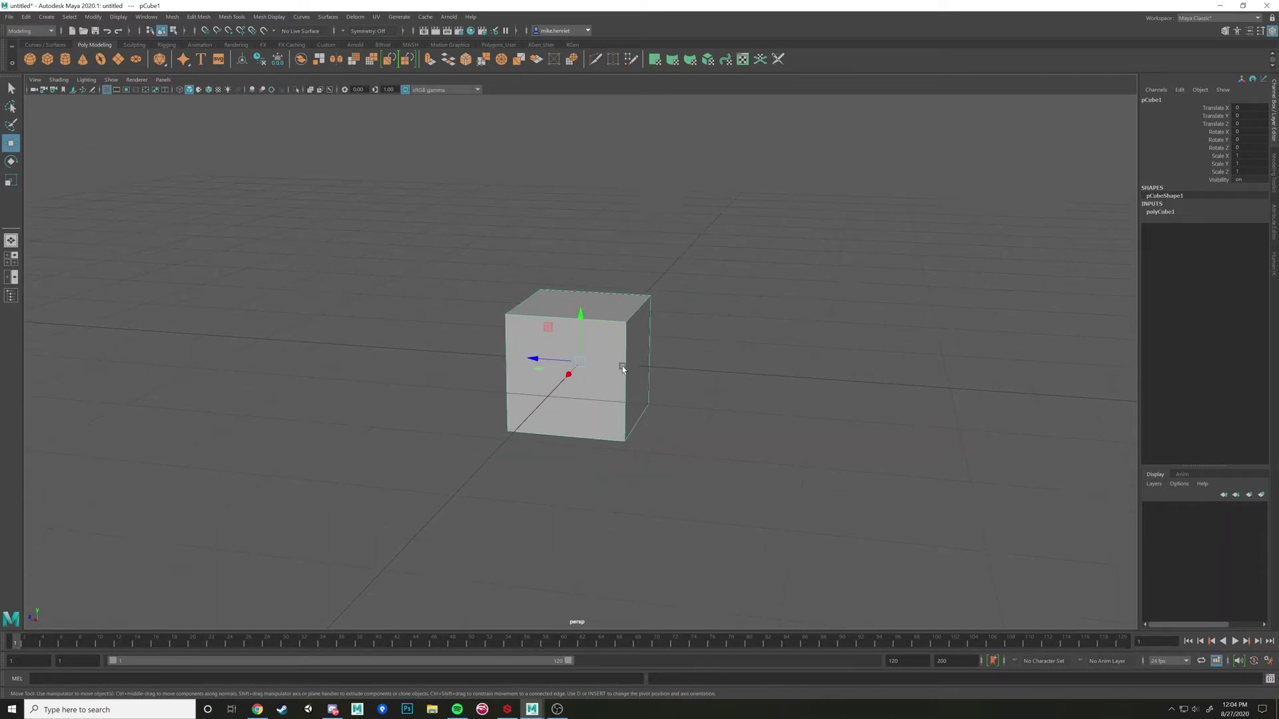
{"action": "scroll", "coordinate": [622, 370], "scroll_direction": "up", "scroll_amount": 4}
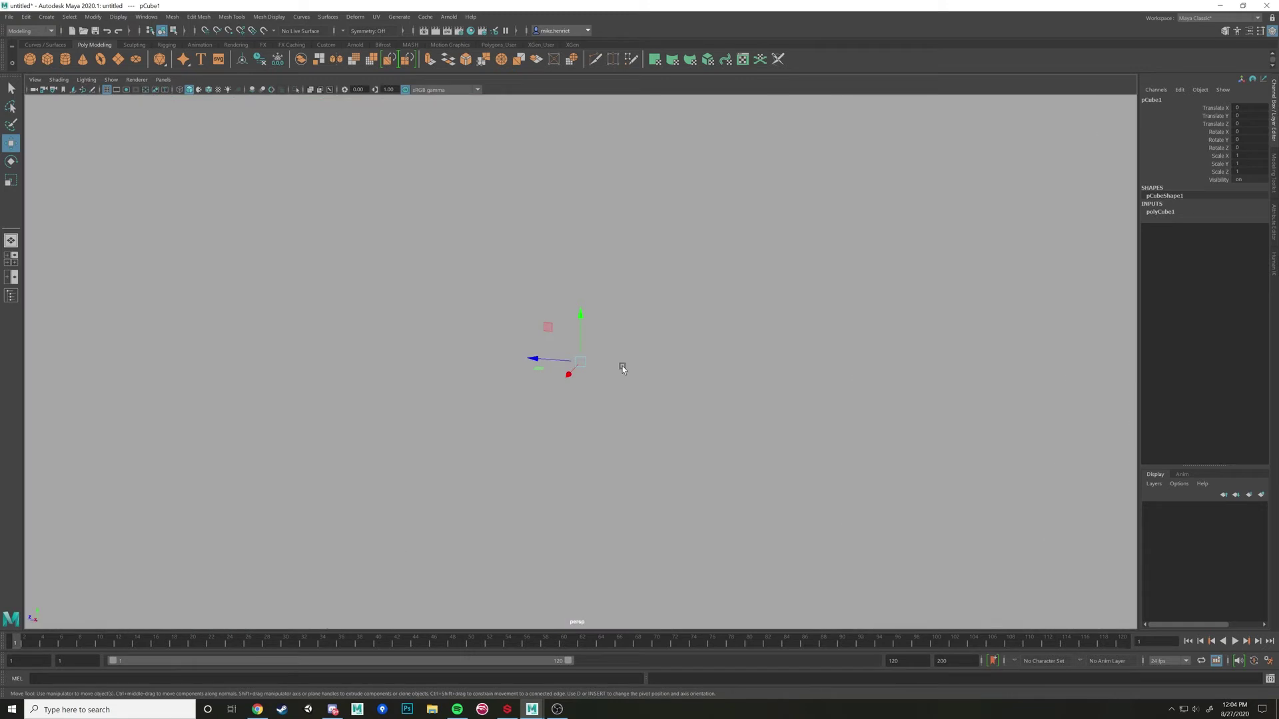
{"action": "scroll", "coordinate": [622, 368], "scroll_direction": "up", "scroll_amount": 1}
{"action": "scroll", "coordinate": [622, 368], "scroll_direction": "down", "scroll_amount": 4}
{"action": "scroll", "coordinate": [621, 369], "scroll_direction": "down", "scroll_amount": 3}
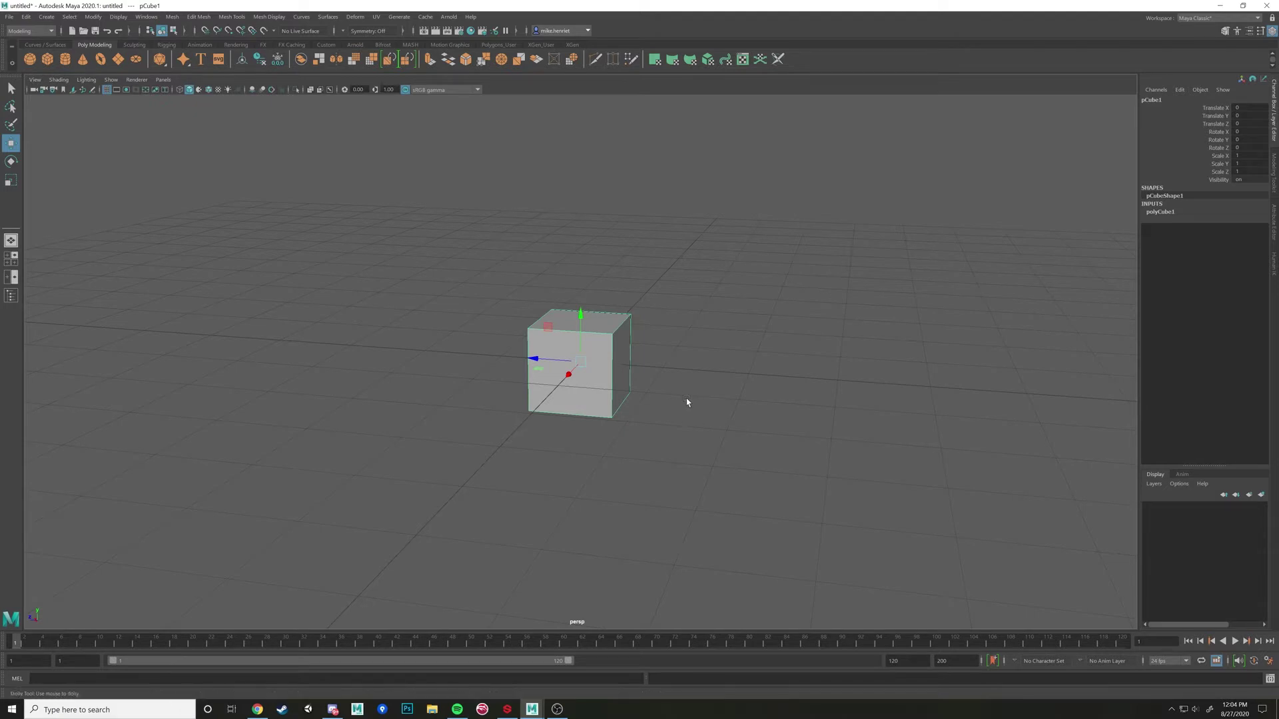
{"action": "right_click_drag", "start_coordinate": [685, 399], "coordinate": [419, 354], "text": "alt"}
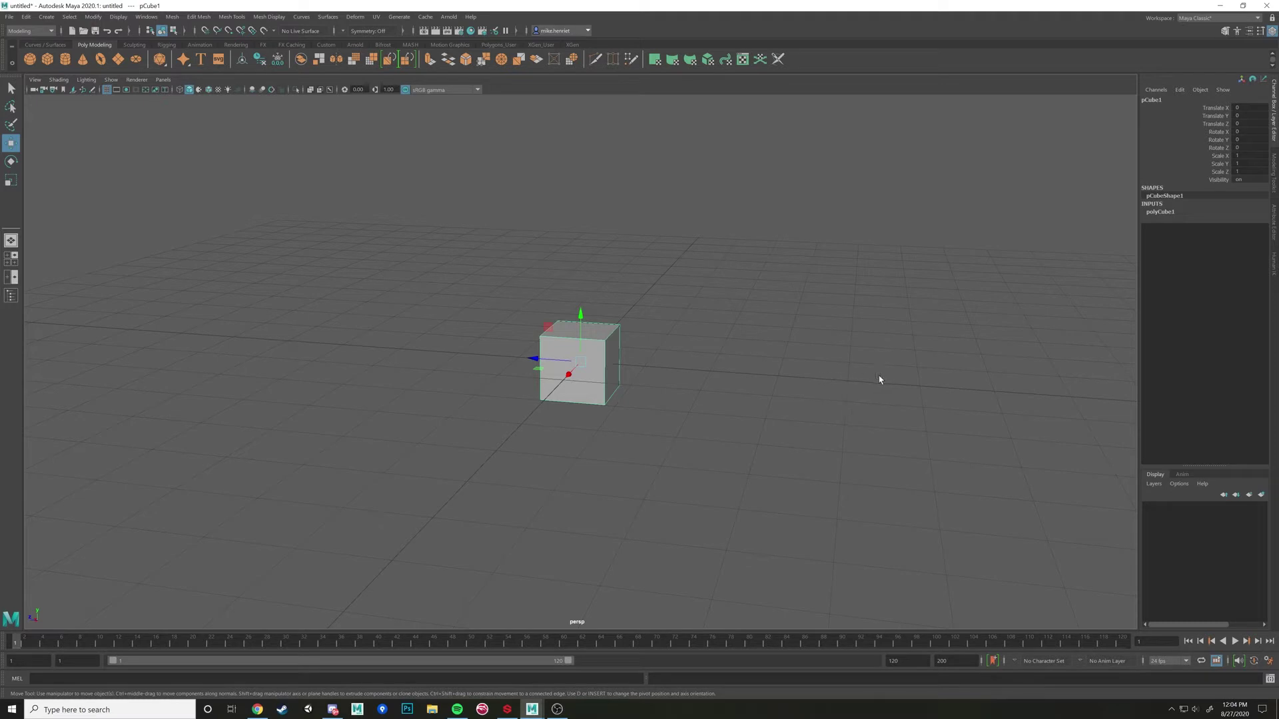
{"action": "middle_click_drag", "start_coordinate": [879, 380], "coordinate": [761, 355], "text": "alt"}
{"action": "mouse_move", "coordinate": [760, 356]}
{"action": "left_mouse_down", "text": "alt"}
{"action": "mouse_move", "coordinate": [551, 351]}
{"action": "mouse_move", "coordinate": [705, 328]}
{"action": "mouse_move", "coordinate": [737, 342]}
{"action": "mouse_move", "coordinate": [634, 331]}
{"action": "mouse_move", "coordinate": [714, 342]}
{"action": "mouse_move", "coordinate": [747, 366]}
{"action": "mouse_move", "coordinate": [605, 371]}
{"action": "mouse_move", "coordinate": [813, 365]}
{"action": "mouse_move", "coordinate": [722, 365]}
{"action": "mouse_move", "coordinate": [668, 337]}
{"action": "mouse_move", "coordinate": [750, 344]}
{"action": "mouse_move", "coordinate": [733, 331]}
{"action": "mouse_move", "coordinate": [779, 349]}
{"action": "mouse_move", "coordinate": [769, 362]}
{"action": "left_mouse_up", "text": "alt"}
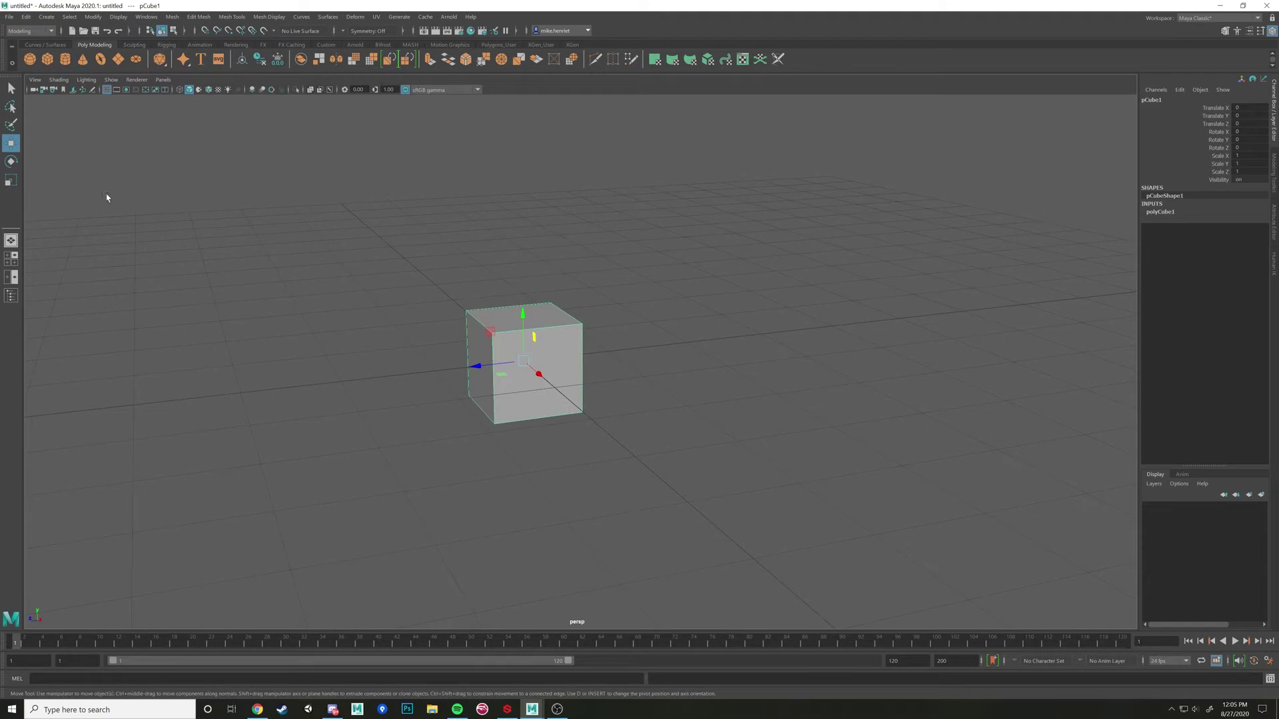
{"action": "left_click_drag", "start_coordinate": [468, 258], "coordinate": [806, 358], "text": "alt"}
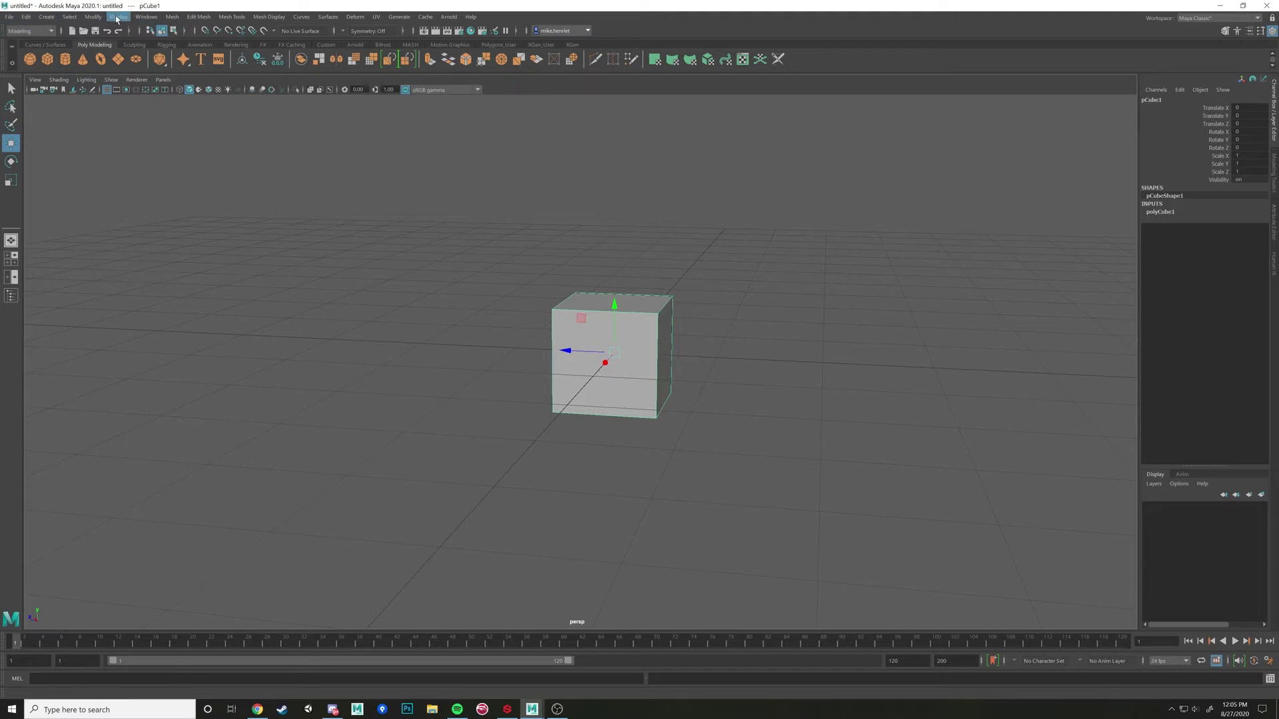
{"action": "left_click", "coordinate": [9, 17]}
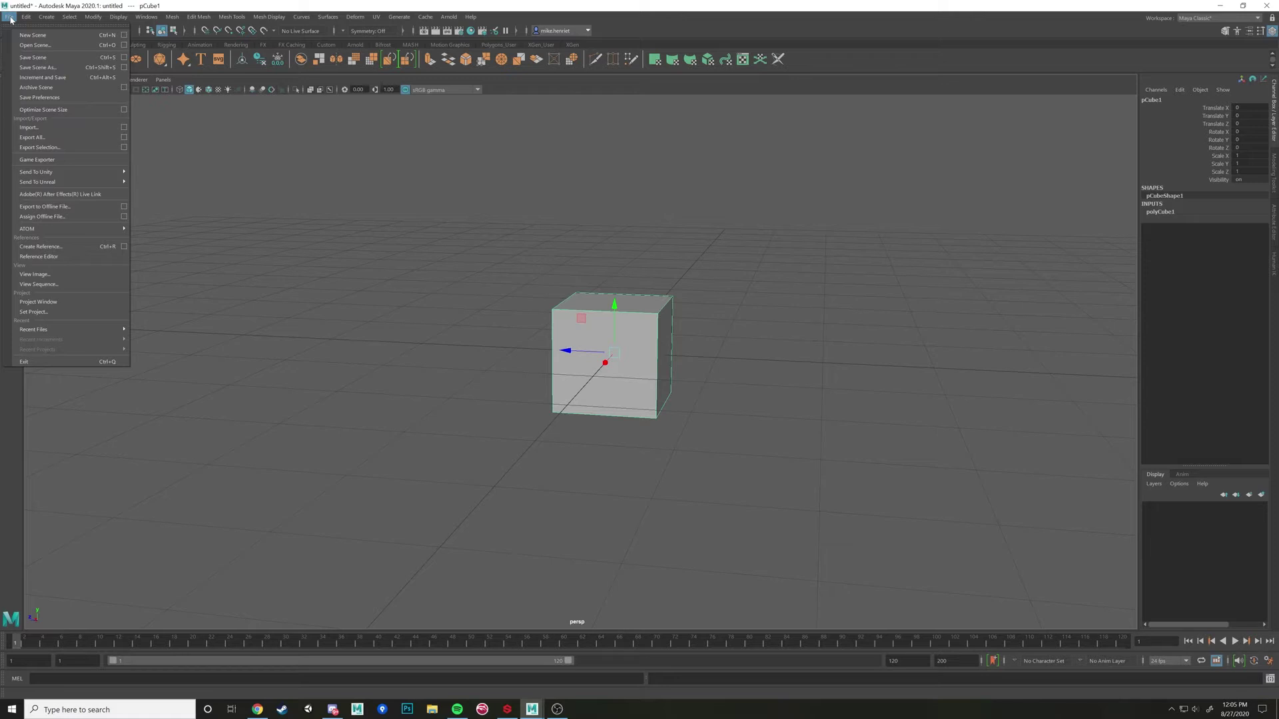
{"action": "mouse_move", "coordinate": [92, 16]}
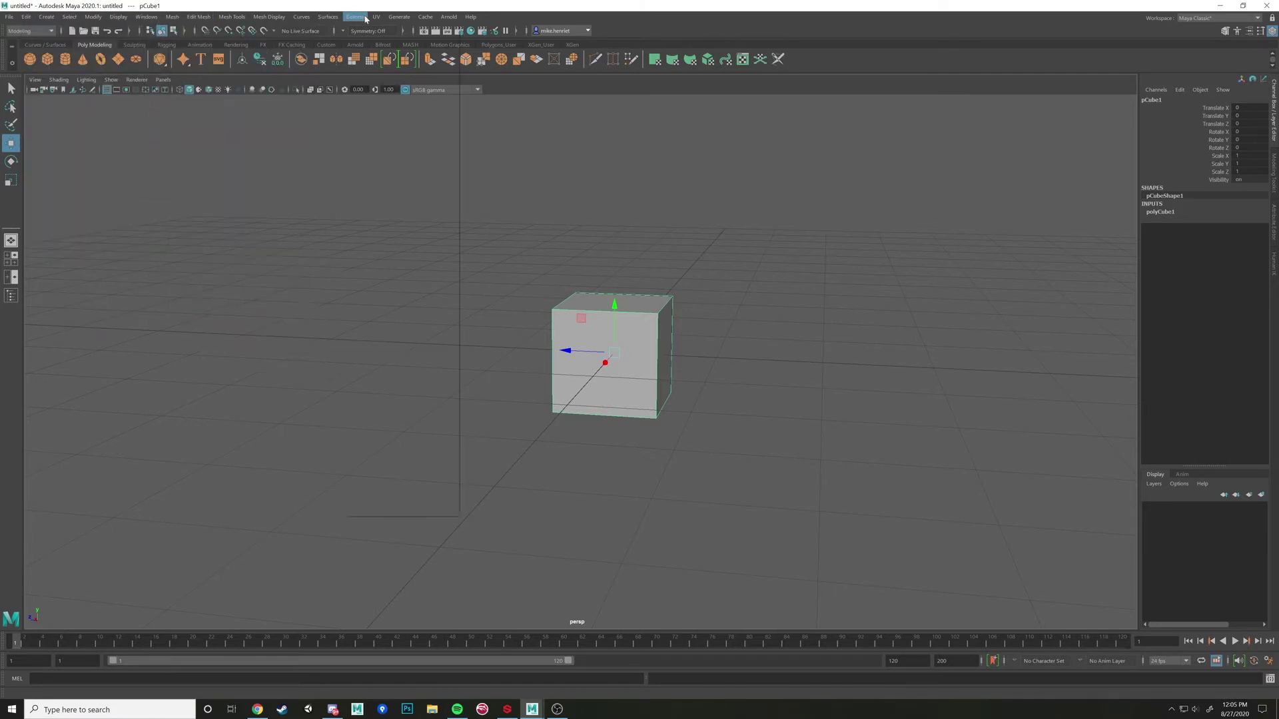
{"action": "left_click", "coordinate": [394, 18]}
- Cycle through the Animation, Rigging, FX and Rendering menu sets and return to Modeling
{"action": "key", "text": "F2"}
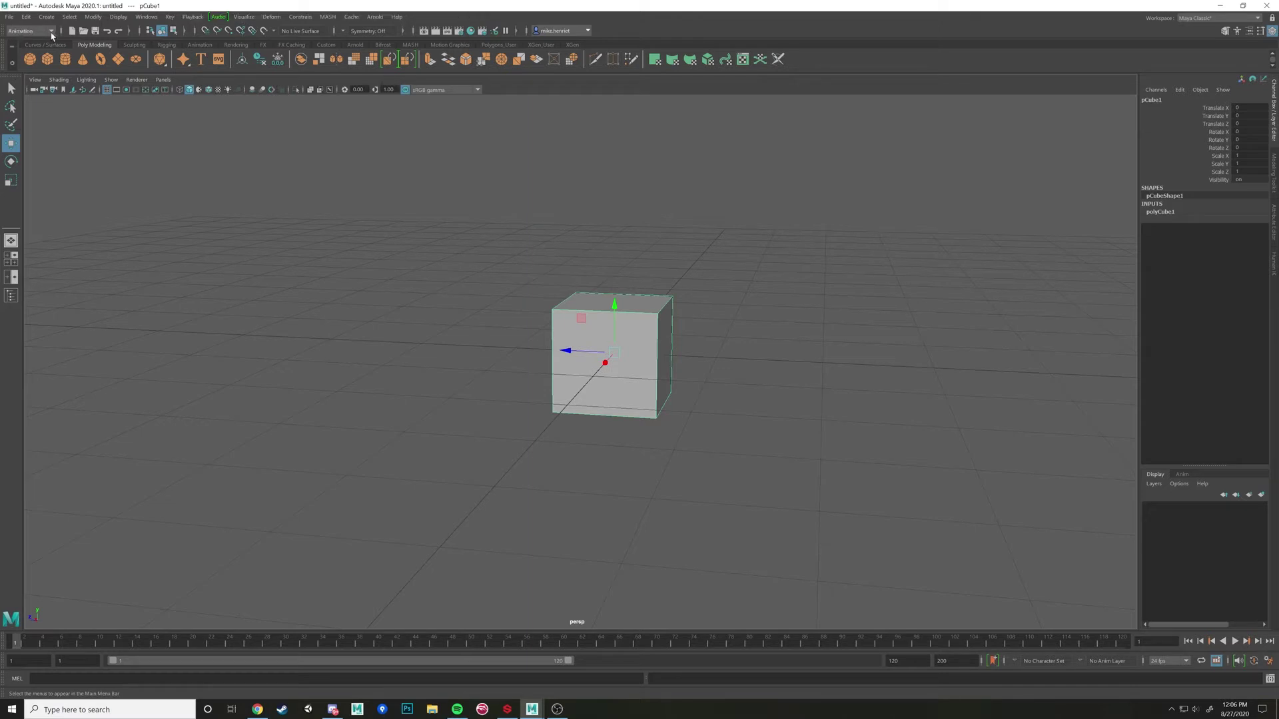
{"action": "left_click", "coordinate": [50, 32]}
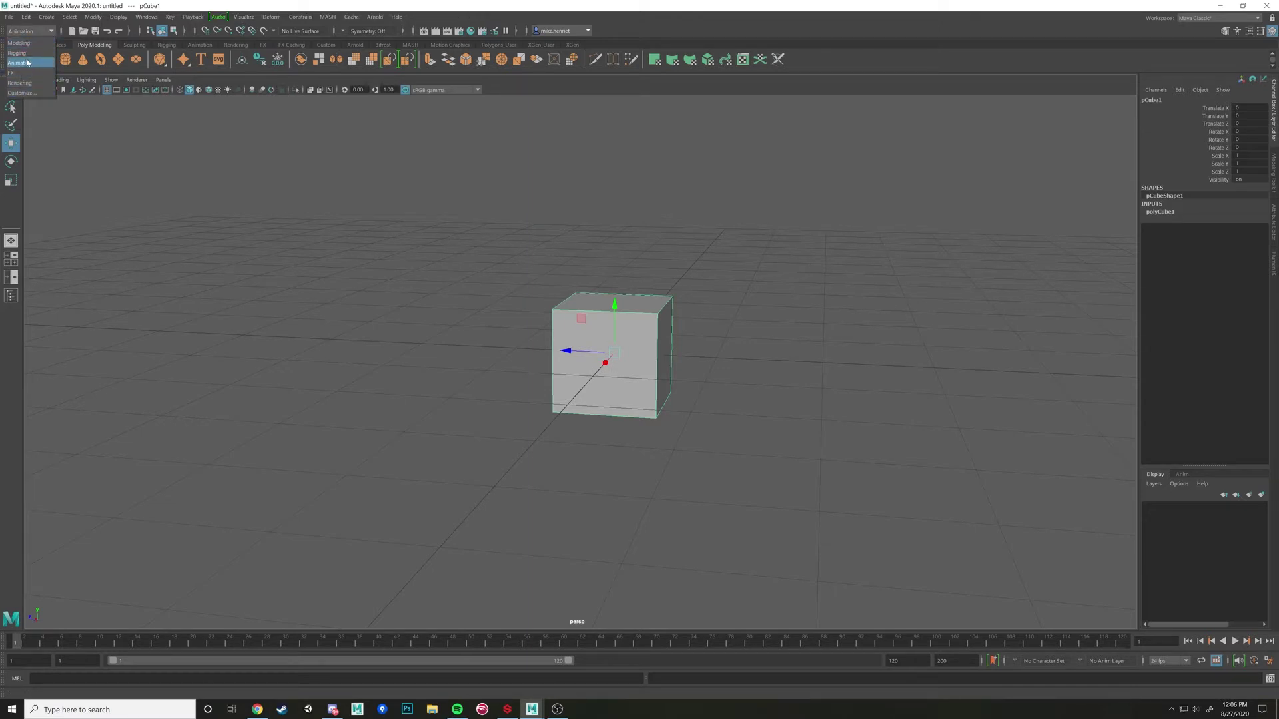
{"action": "left_click", "coordinate": [44, 32]}
{"action": "left_click", "coordinate": [44, 31]}
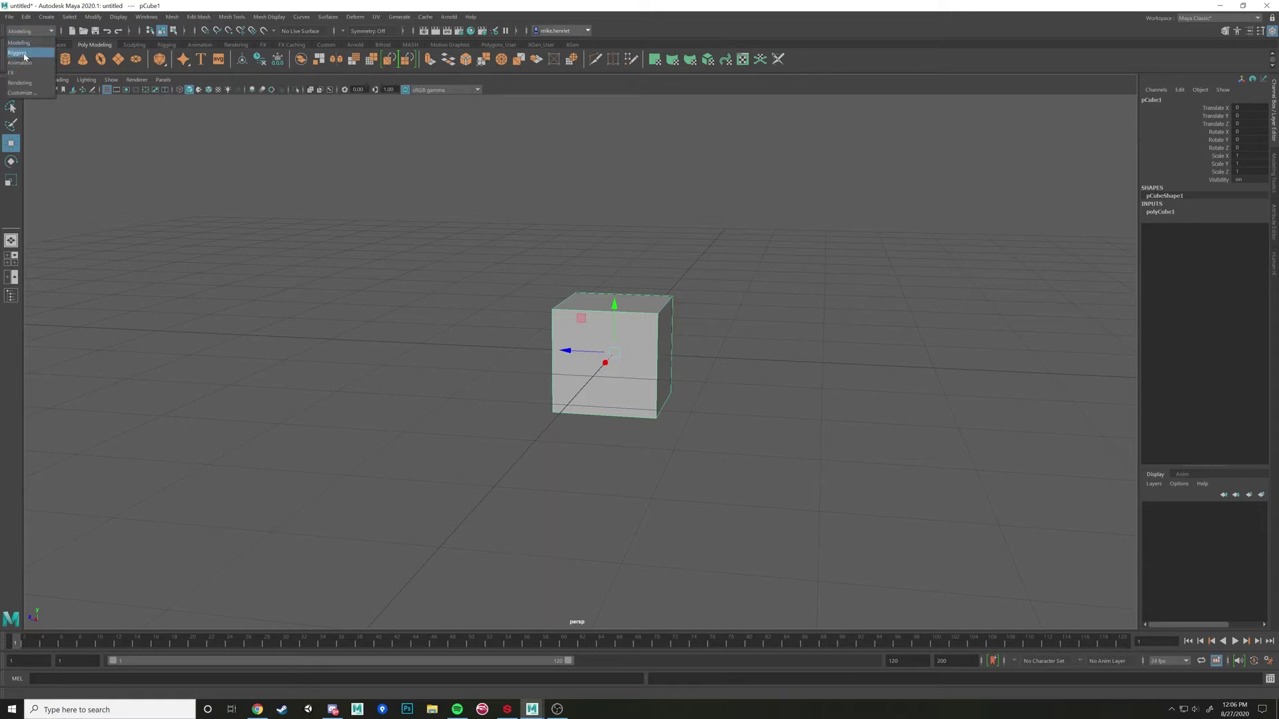
{"action": "left_click", "coordinate": [19, 53]}
{"action": "left_click", "coordinate": [45, 32]}
{"action": "left_click", "coordinate": [20, 63]}
{"action": "left_click", "coordinate": [44, 31]}
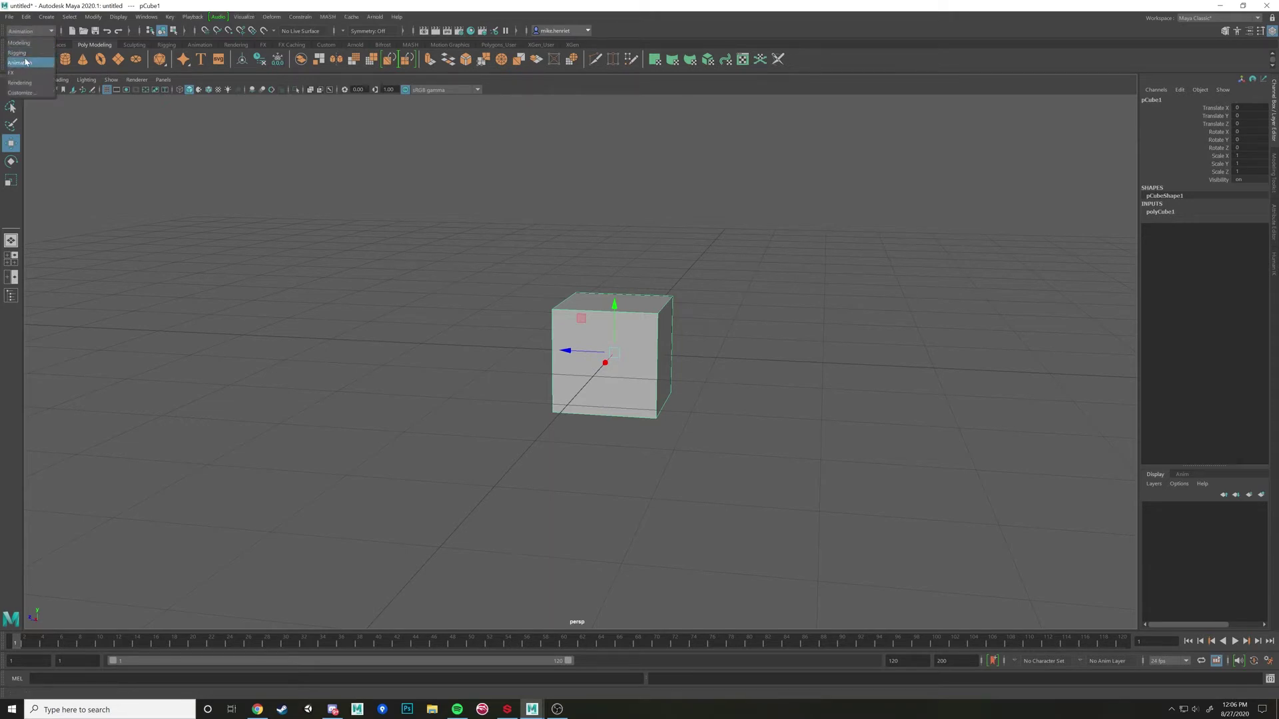
{"action": "left_click", "coordinate": [20, 73]}
{"action": "left_click", "coordinate": [44, 31]}
{"action": "left_click", "coordinate": [20, 82]}
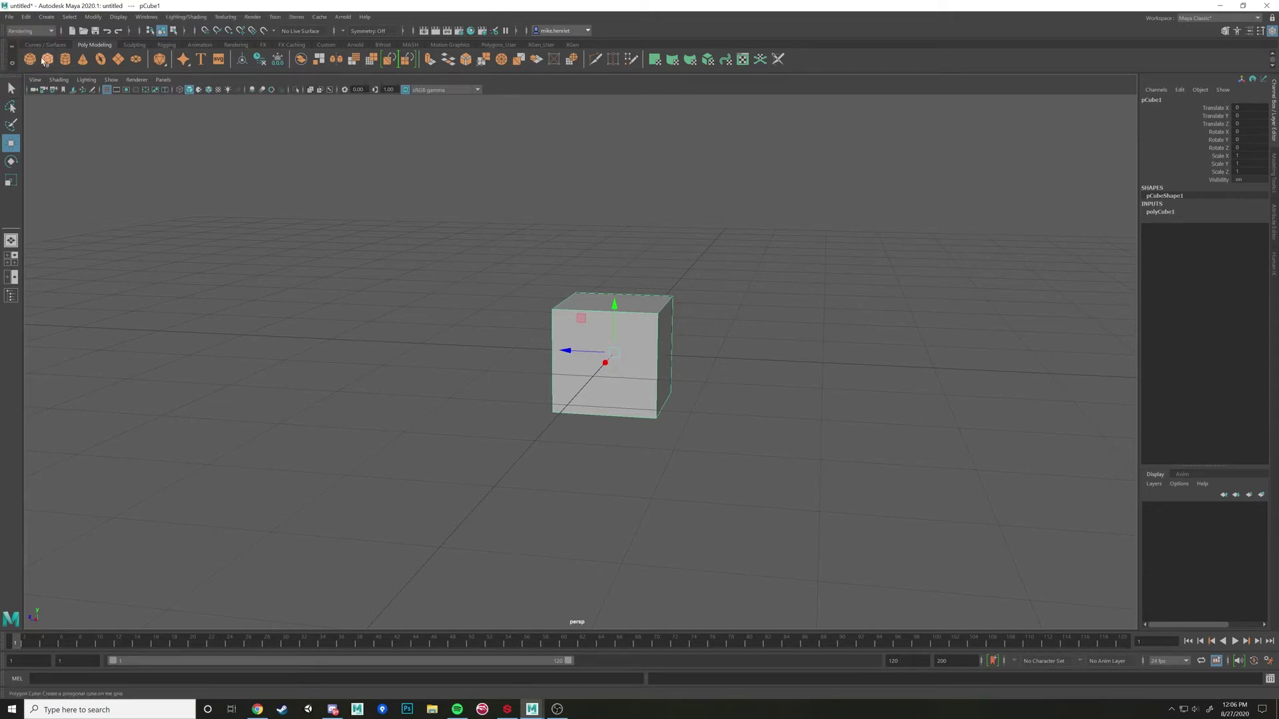
{"action": "left_click", "coordinate": [44, 32]}
{"action": "left_click", "coordinate": [30, 42]}
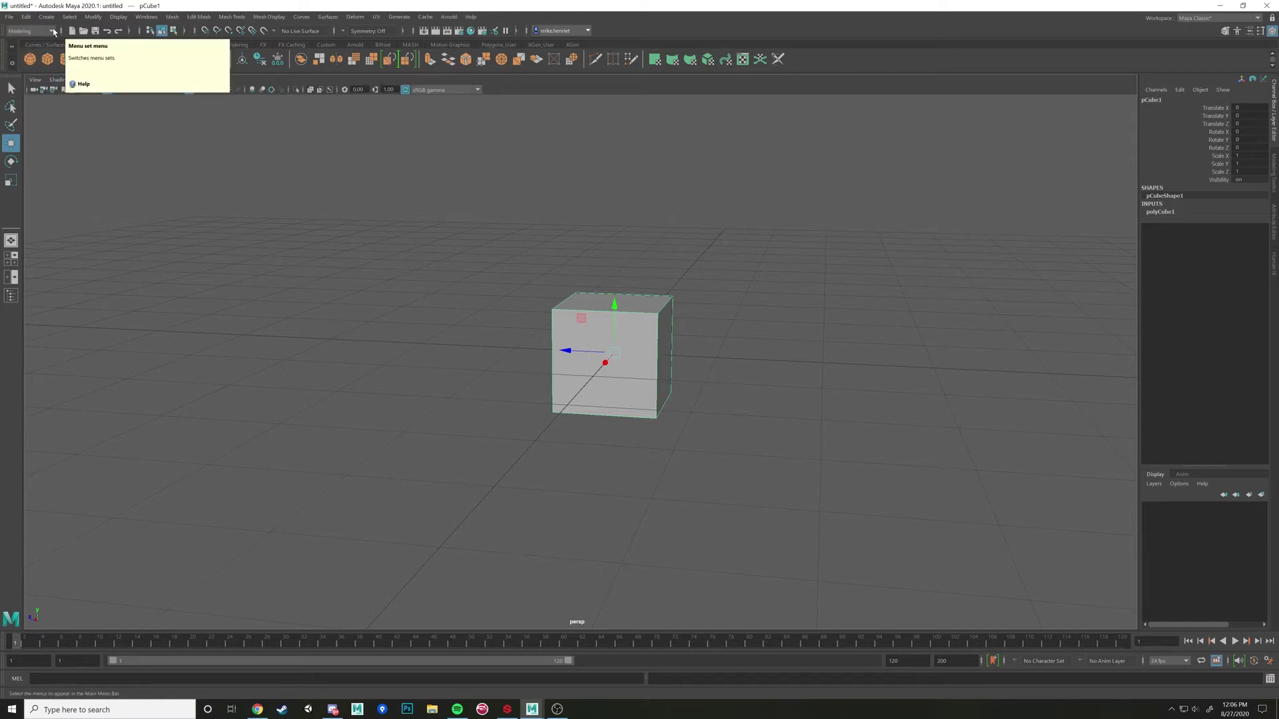
- Switch the menu set to Rigging, Animation and finally Rendering to compare their menus
{"action": "left_click", "coordinate": [52, 31]}
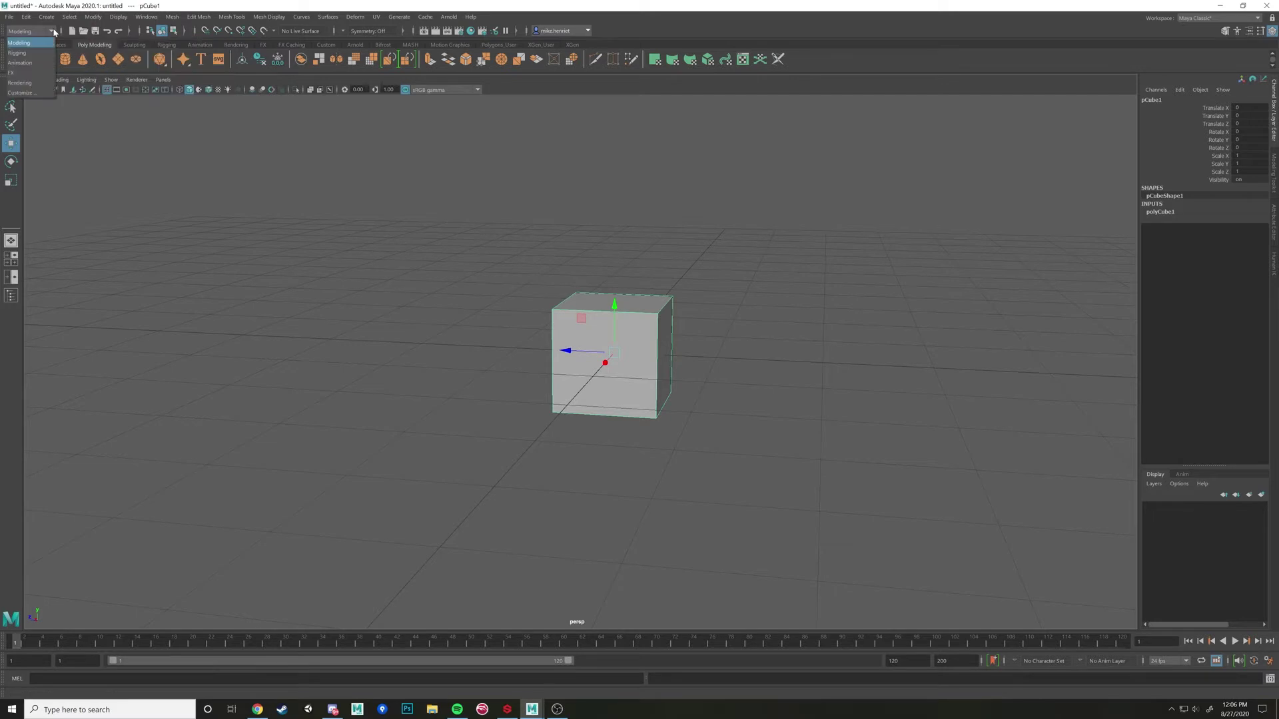
{"action": "left_click", "coordinate": [19, 62]}
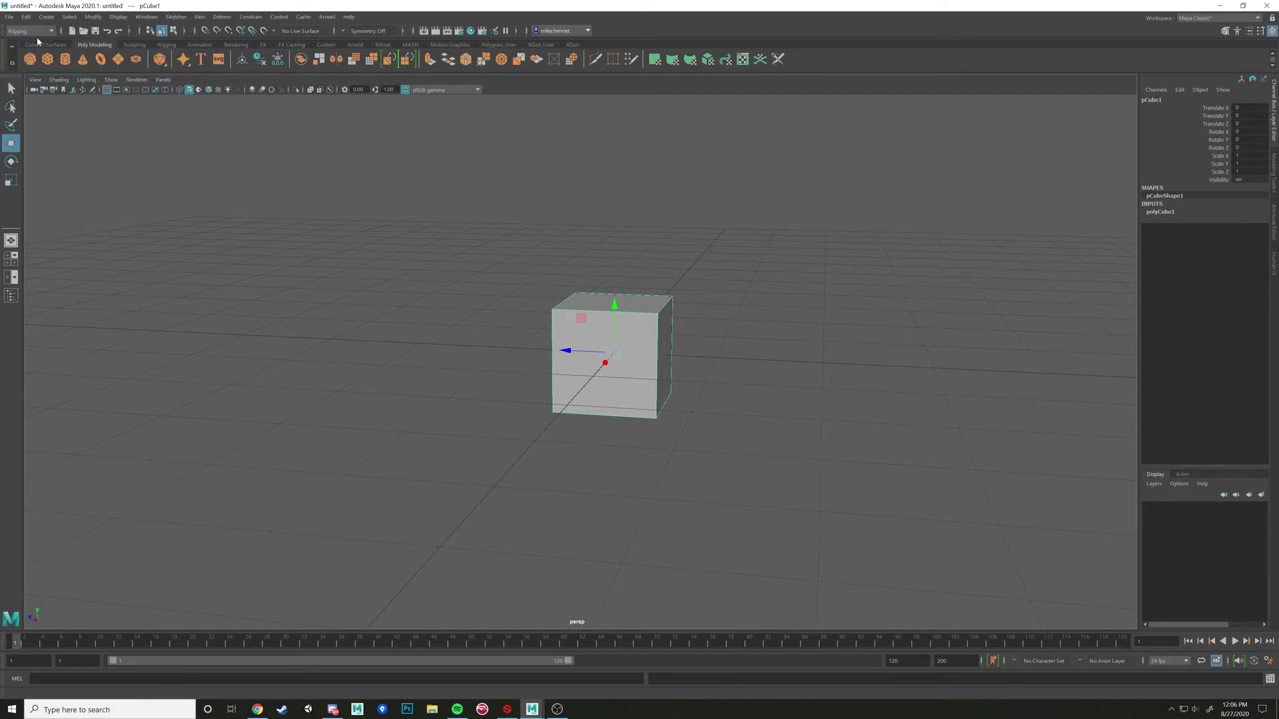
{"action": "left_click", "coordinate": [30, 31]}
{"action": "left_click", "coordinate": [20, 63]}
{"action": "left_click", "coordinate": [30, 32]}
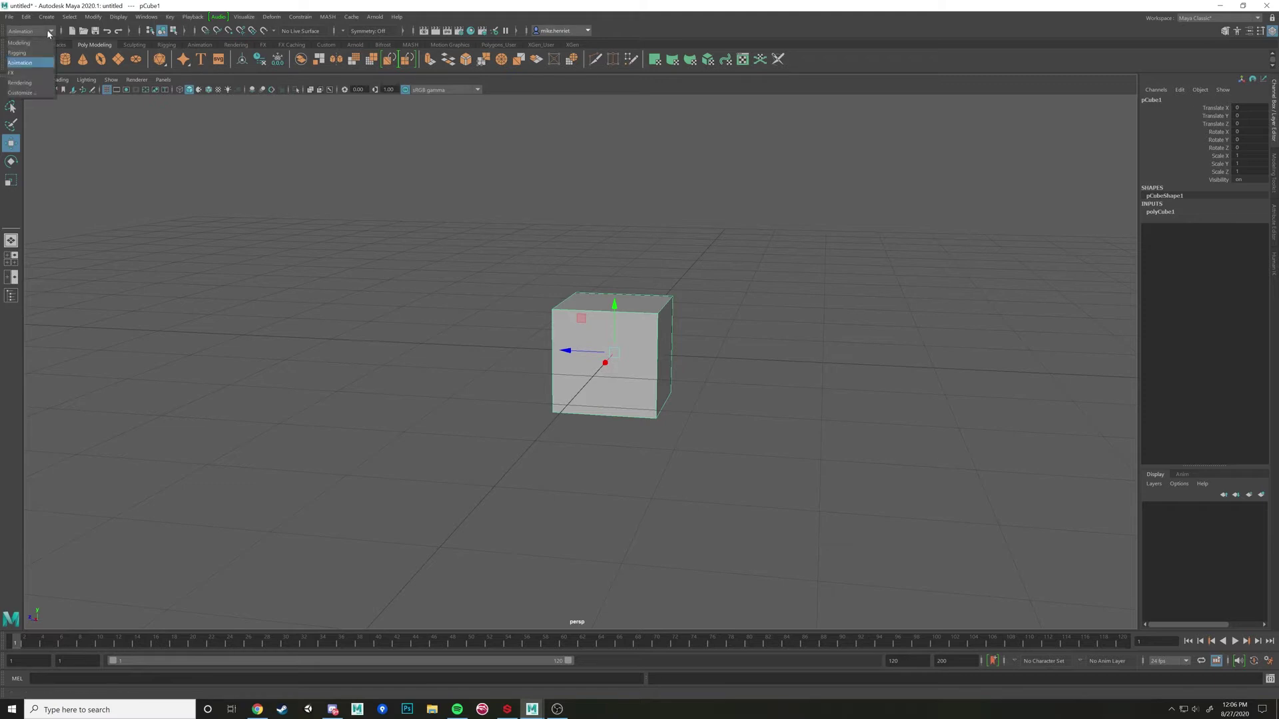
{"action": "left_click", "coordinate": [20, 84]}
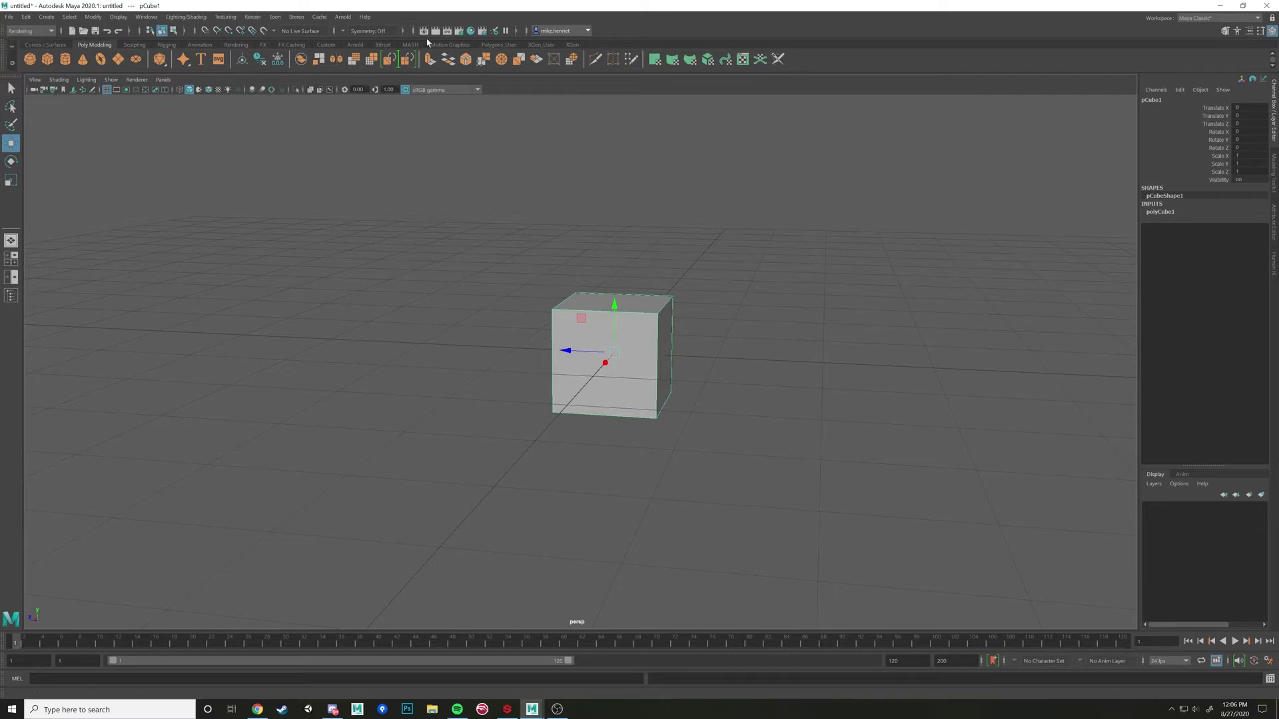
- Change the active menu set to Rigging
{"action": "left_click_drag", "start_coordinate": [401, 293], "coordinate": [319, 286], "text": "alt"}
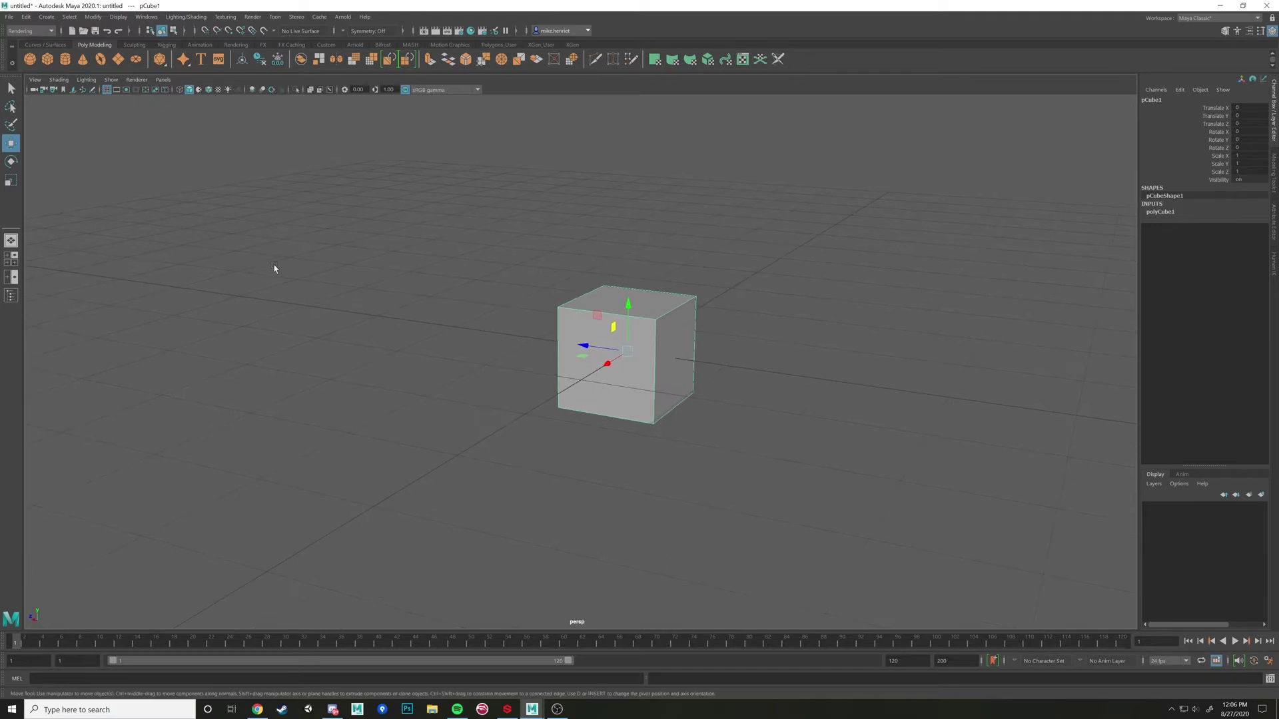
{"action": "left_click", "coordinate": [30, 30]}
{"action": "left_click", "coordinate": [17, 54]}
{"action": "key", "text": "alt+Tab"}
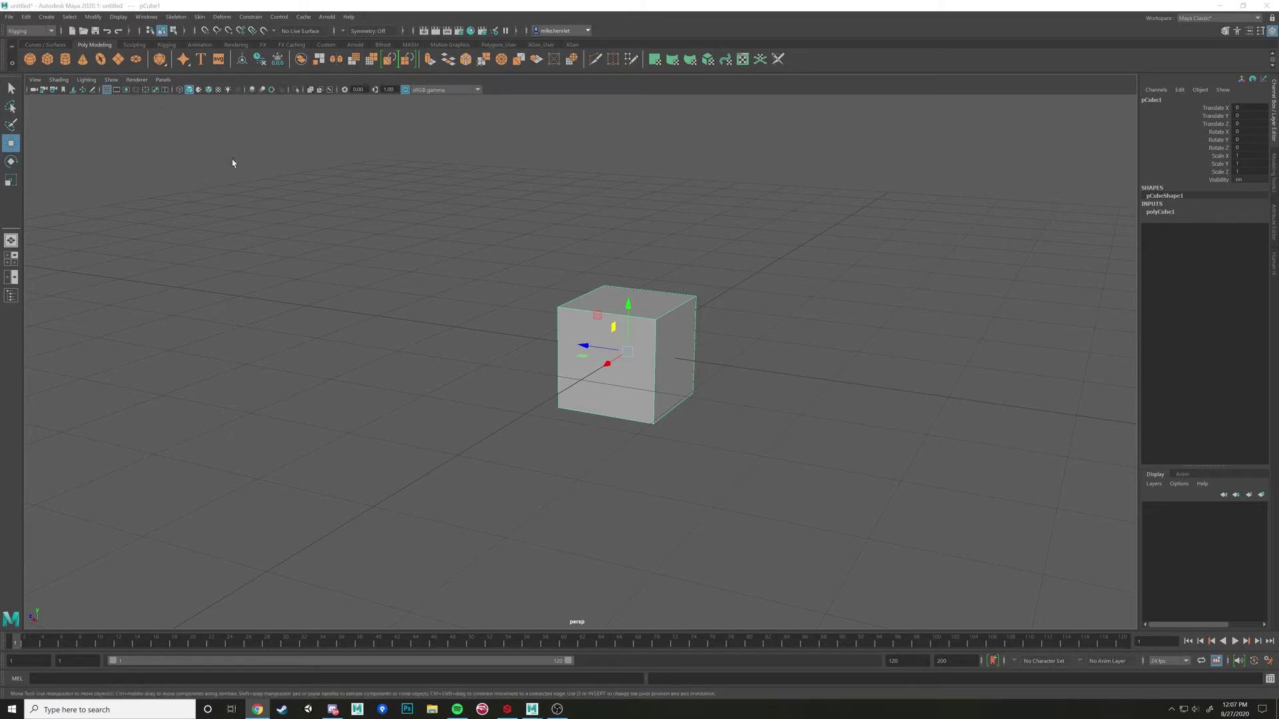
- Create a polygon sphere and point-snap its centre onto the cube's corner at X, Y and Z 0.5
{"action": "left_click", "coordinate": [30, 59]}
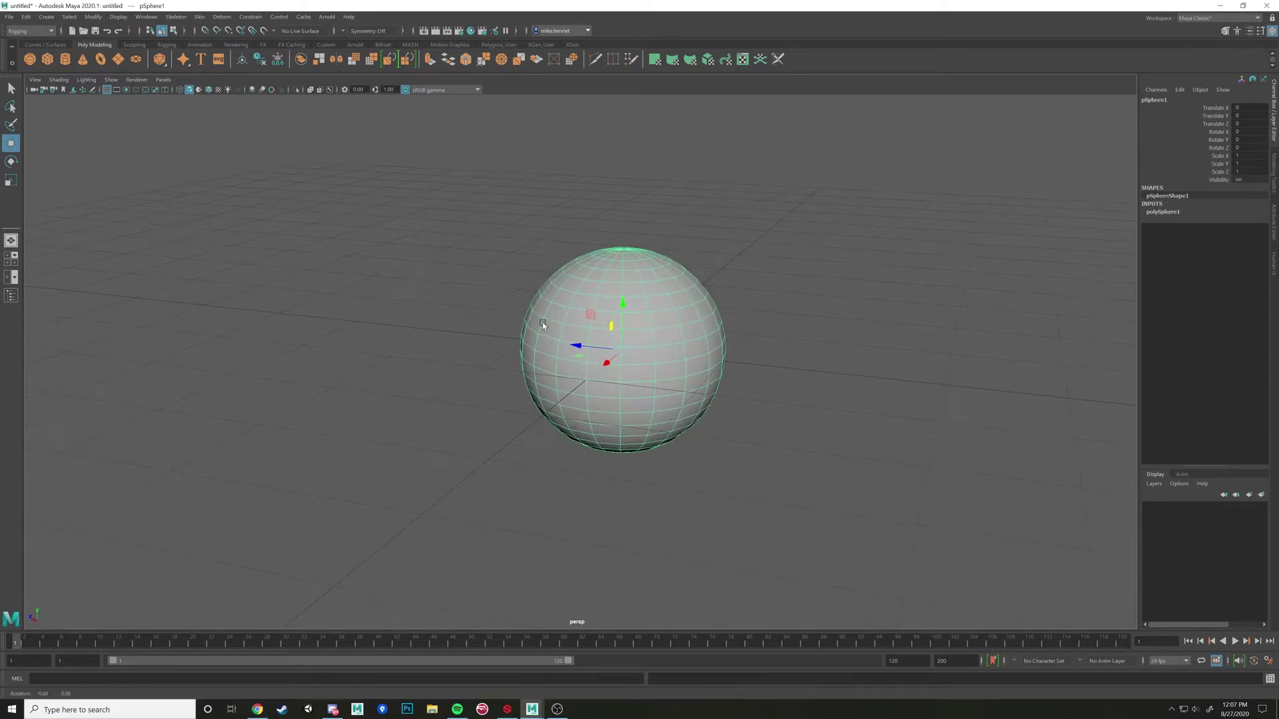
{"action": "left_click_drag", "start_coordinate": [589, 316], "coordinate": [449, 159]}
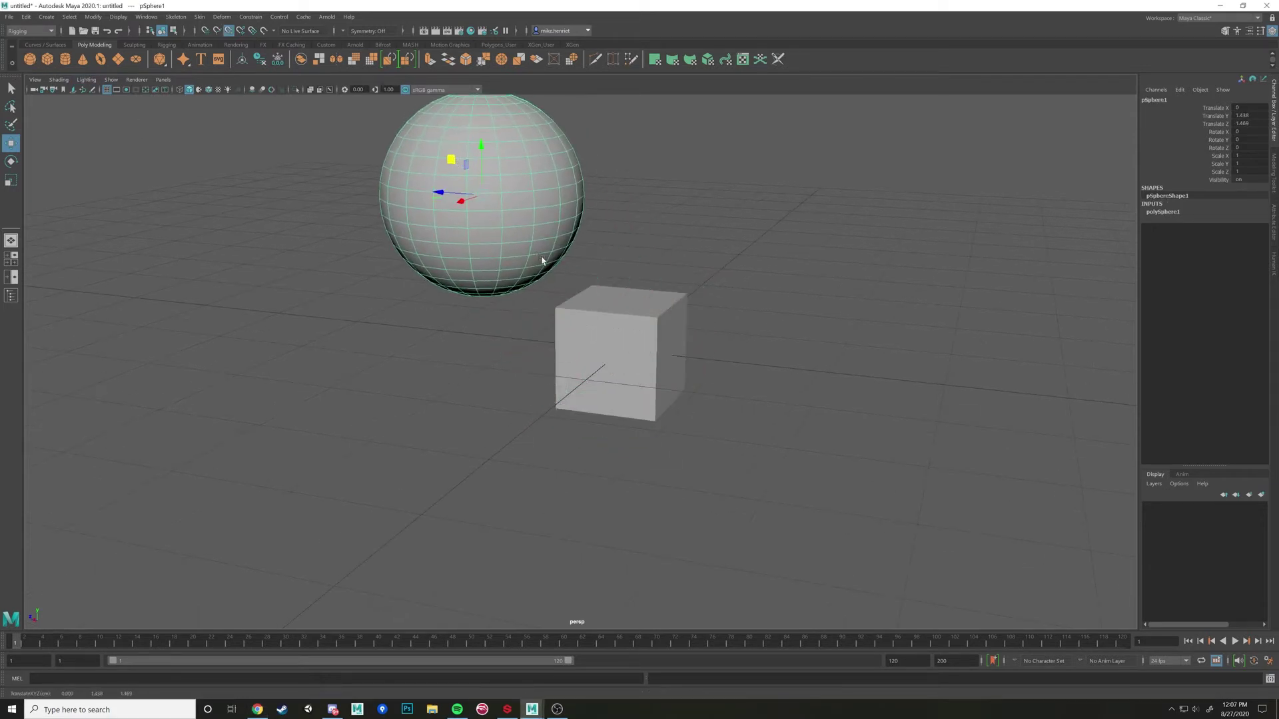
{"action": "left_click", "coordinate": [228, 30]}
{"action": "left_click_drag", "start_coordinate": [490, 190], "coordinate": [485, 203]}
{"action": "middle_click_drag", "start_coordinate": [487, 203], "coordinate": [573, 321]}
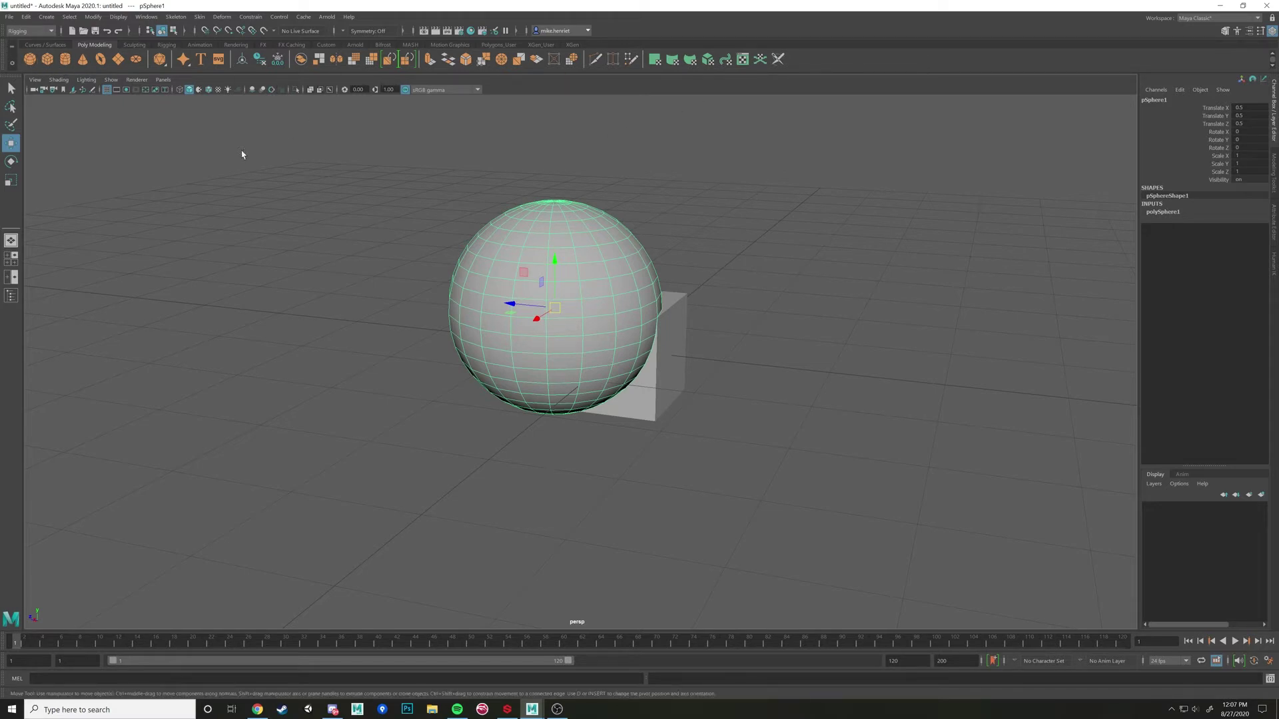
- Move the sphere along Z to about 4.08 and place a second polygon sphere at Z about -4.4
{"action": "left_click_drag", "start_coordinate": [510, 304], "coordinate": [187, 263]}
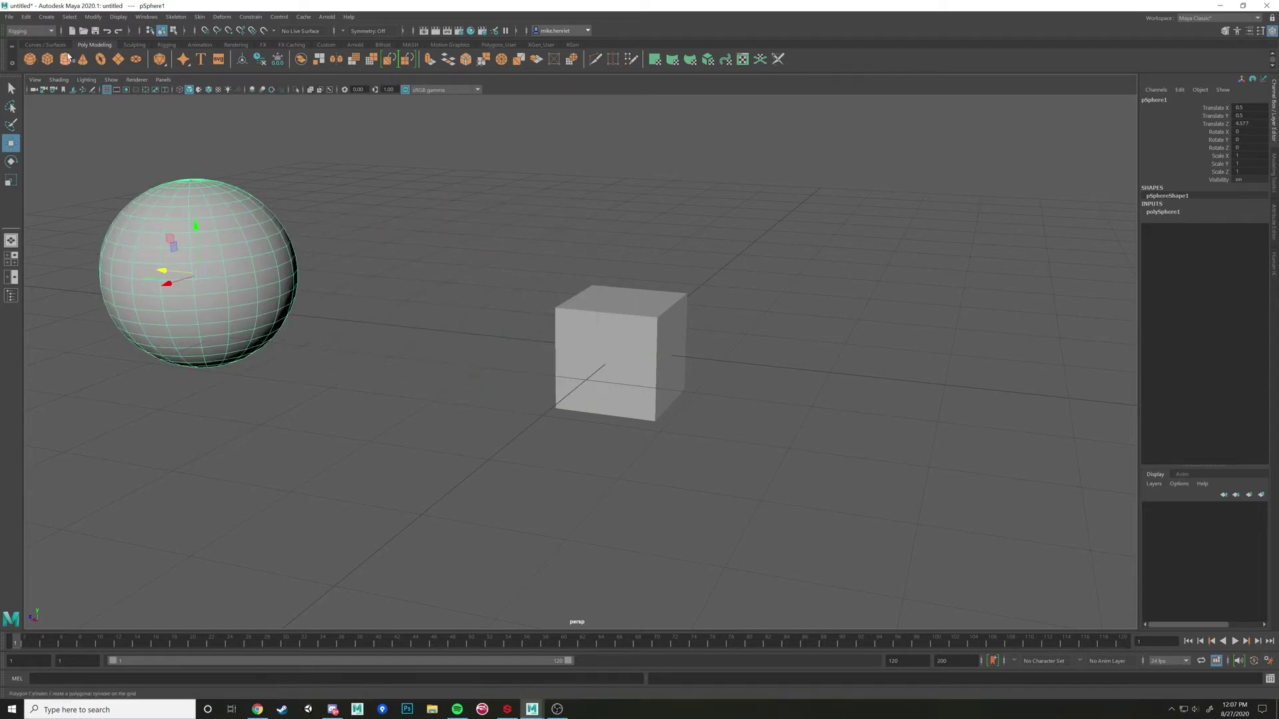
{"action": "left_click", "coordinate": [29, 58]}
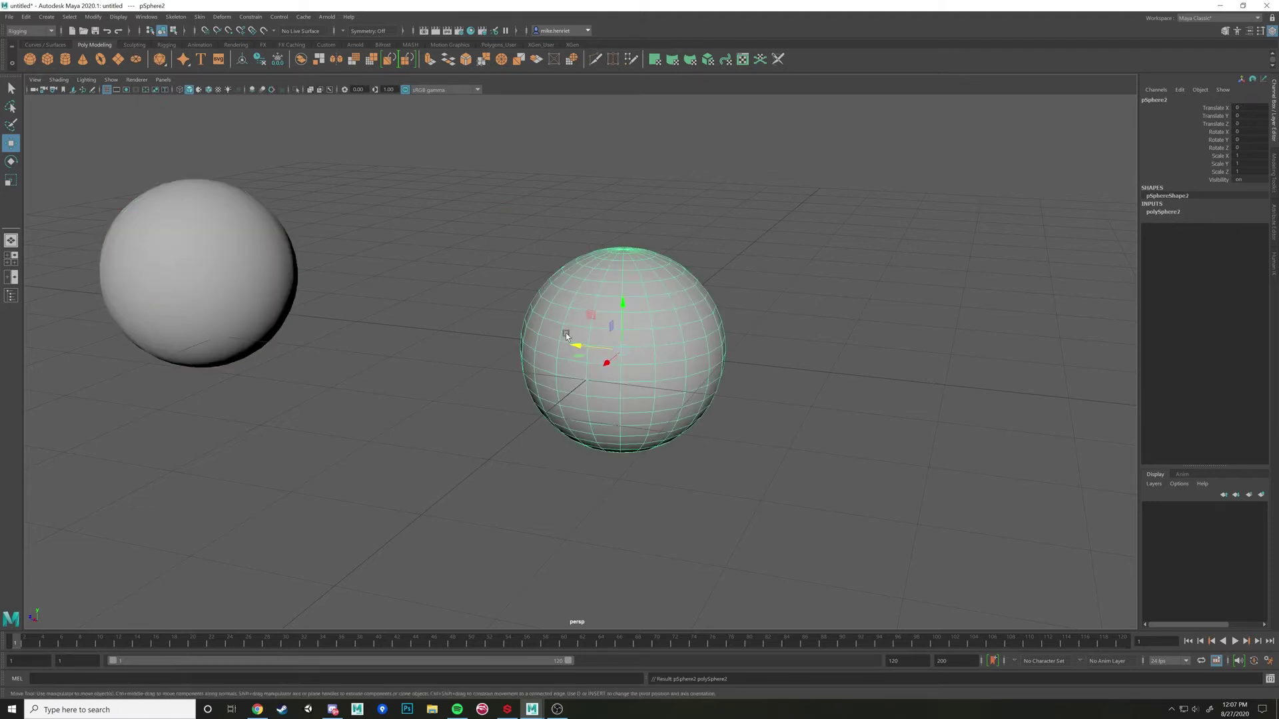
{"action": "left_click_drag", "start_coordinate": [578, 342], "coordinate": [1066, 398]}
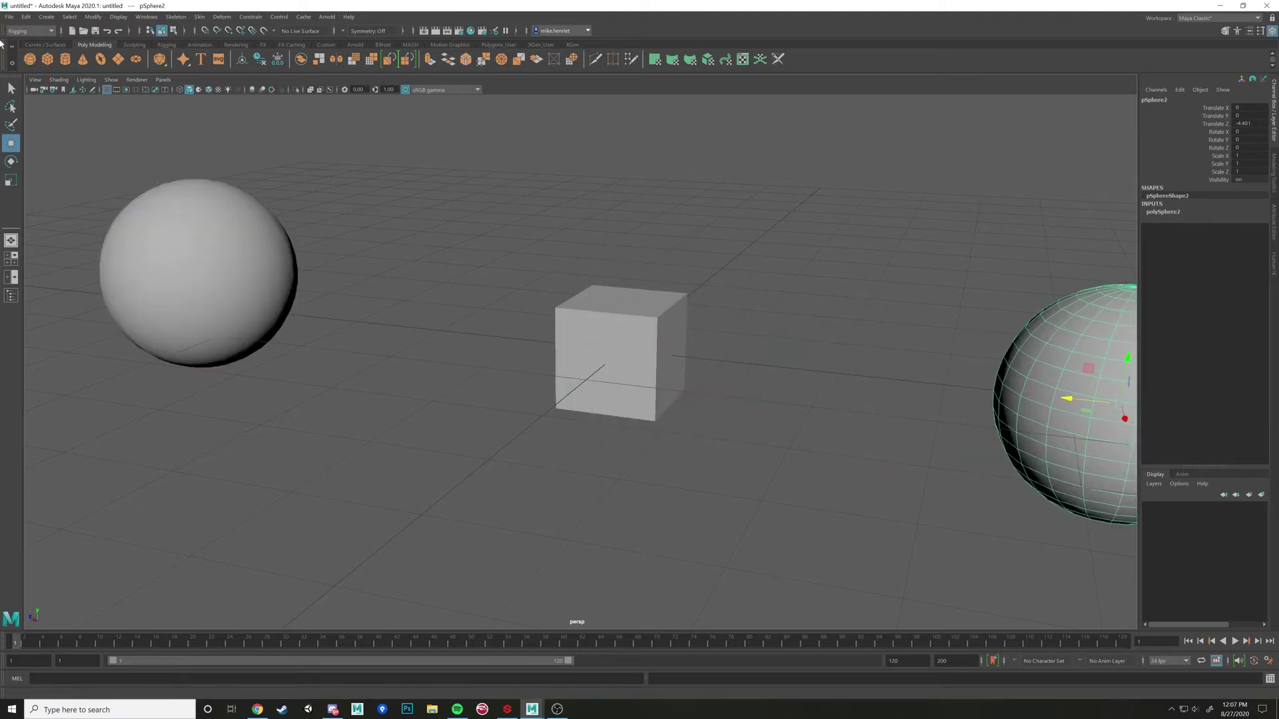
- Create a second polygon cube and move it beside the first, to about X 0.72 and Z 1.88
{"action": "left_click", "coordinate": [47, 59]}
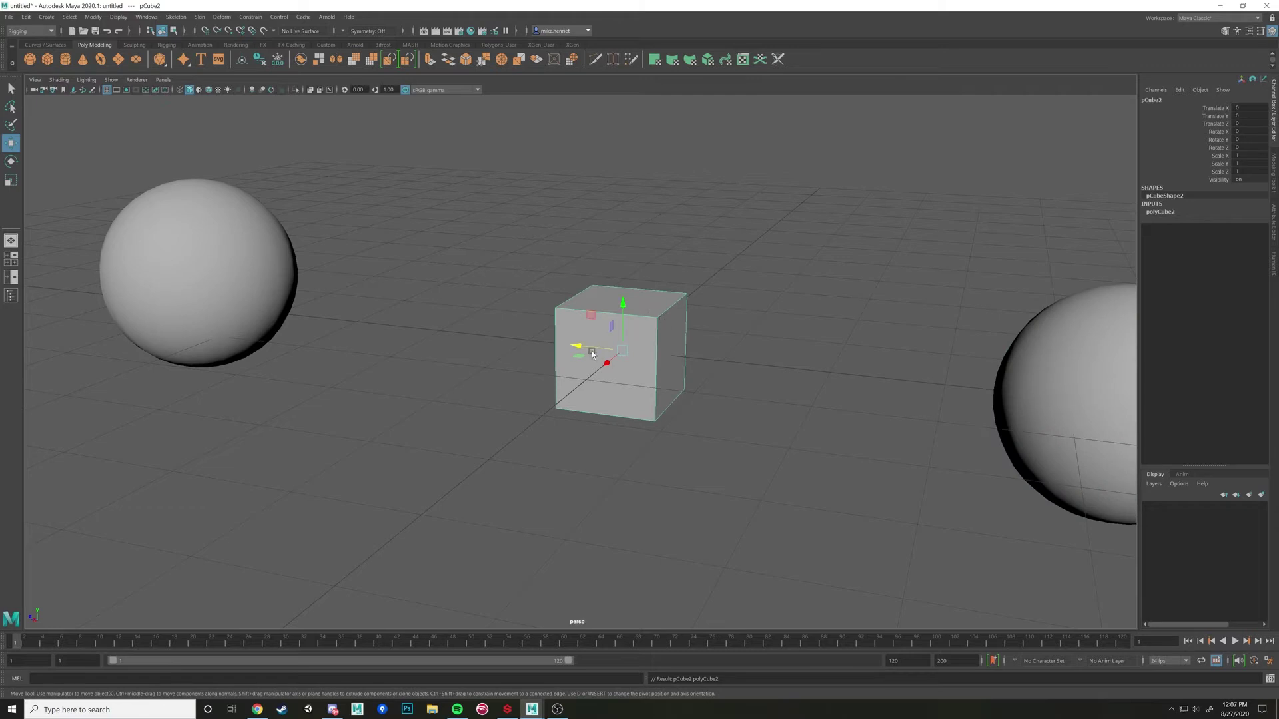
{"action": "left_click_drag", "start_coordinate": [592, 353], "coordinate": [366, 357]}
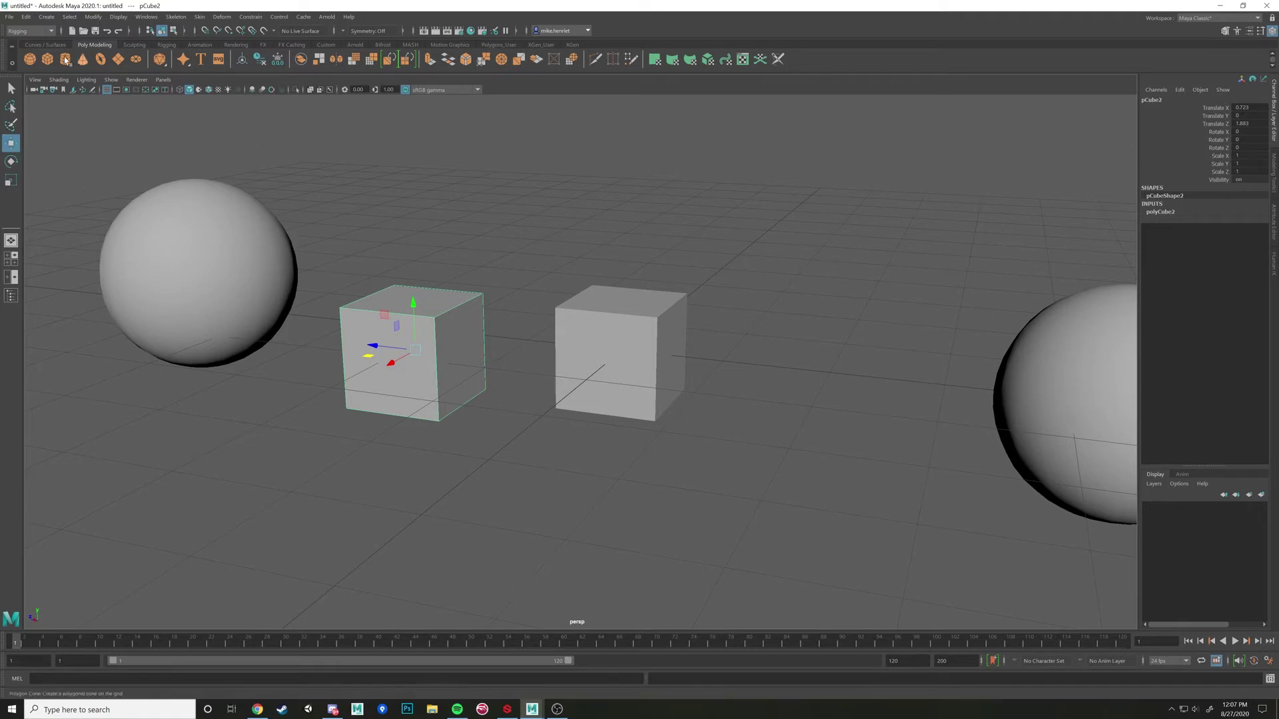
- Browse the tool shelves from Curves/Surfaces through Rigging, Animation, Rendering, FX, Custom, Arnold and Bifrost, ending on Sculpting
{"action": "left_click", "coordinate": [126, 45]}
{"action": "left_click", "coordinate": [48, 45]}
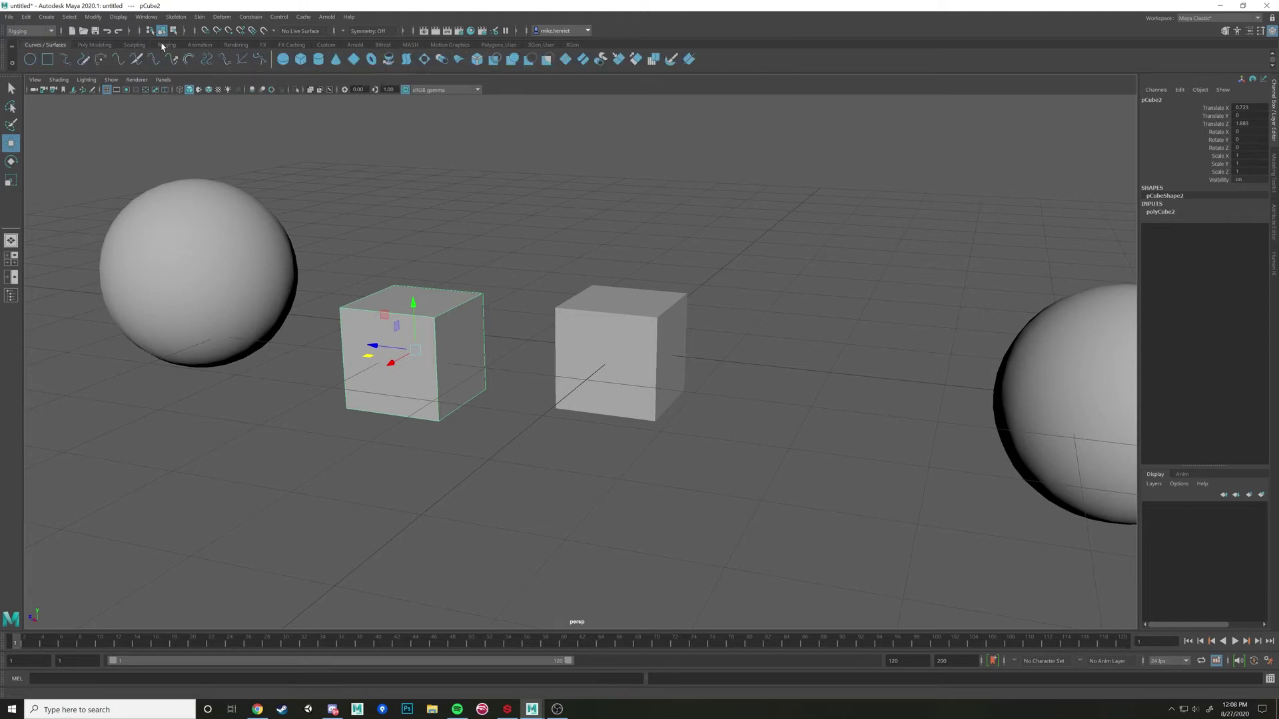
{"action": "left_click", "coordinate": [167, 45]}
{"action": "left_click", "coordinate": [200, 45]}
{"action": "left_click", "coordinate": [233, 45]}
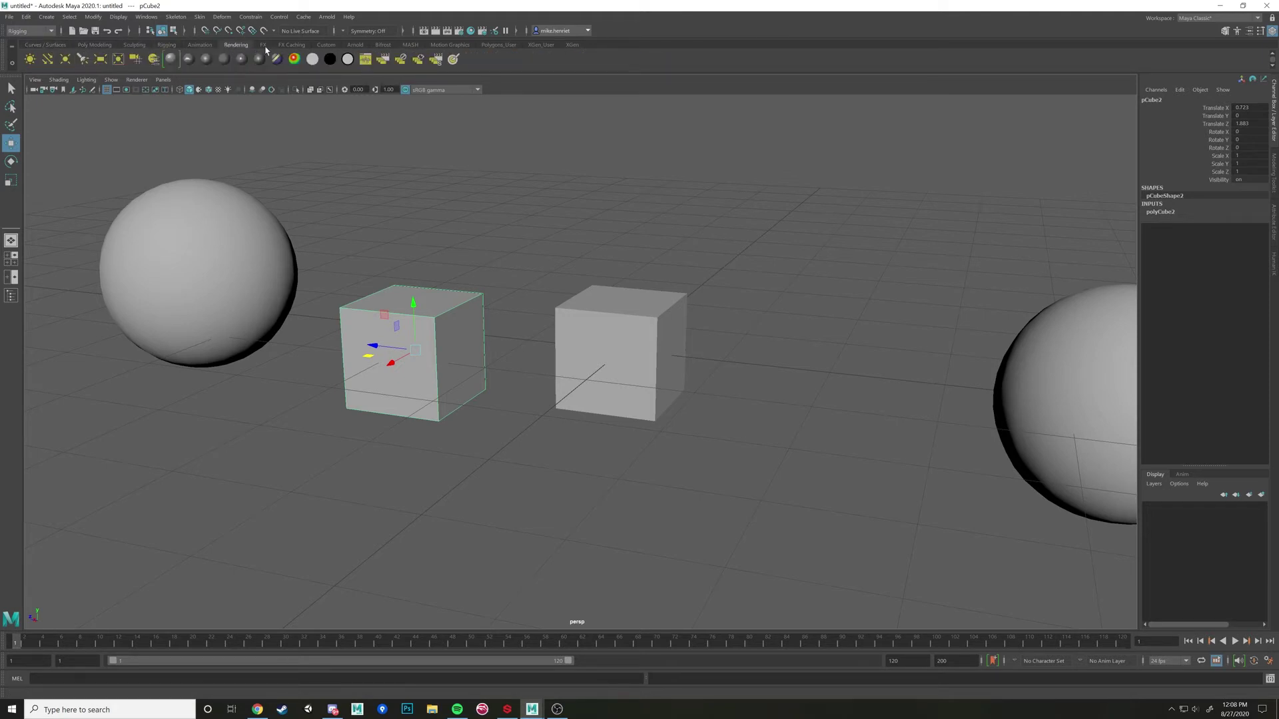
{"action": "left_click", "coordinate": [261, 45]}
{"action": "left_click", "coordinate": [291, 44]}
{"action": "left_click", "coordinate": [326, 45]}
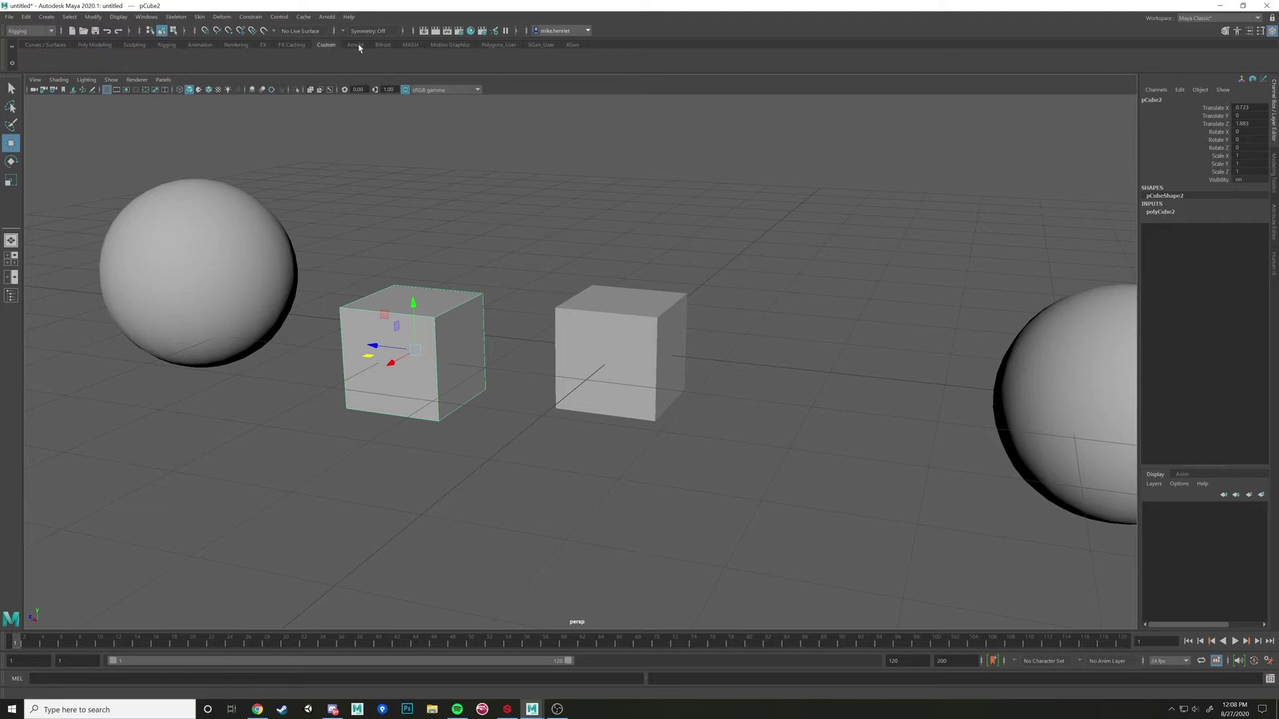
{"action": "left_click", "coordinate": [355, 45]}
{"action": "left_click", "coordinate": [383, 44]}
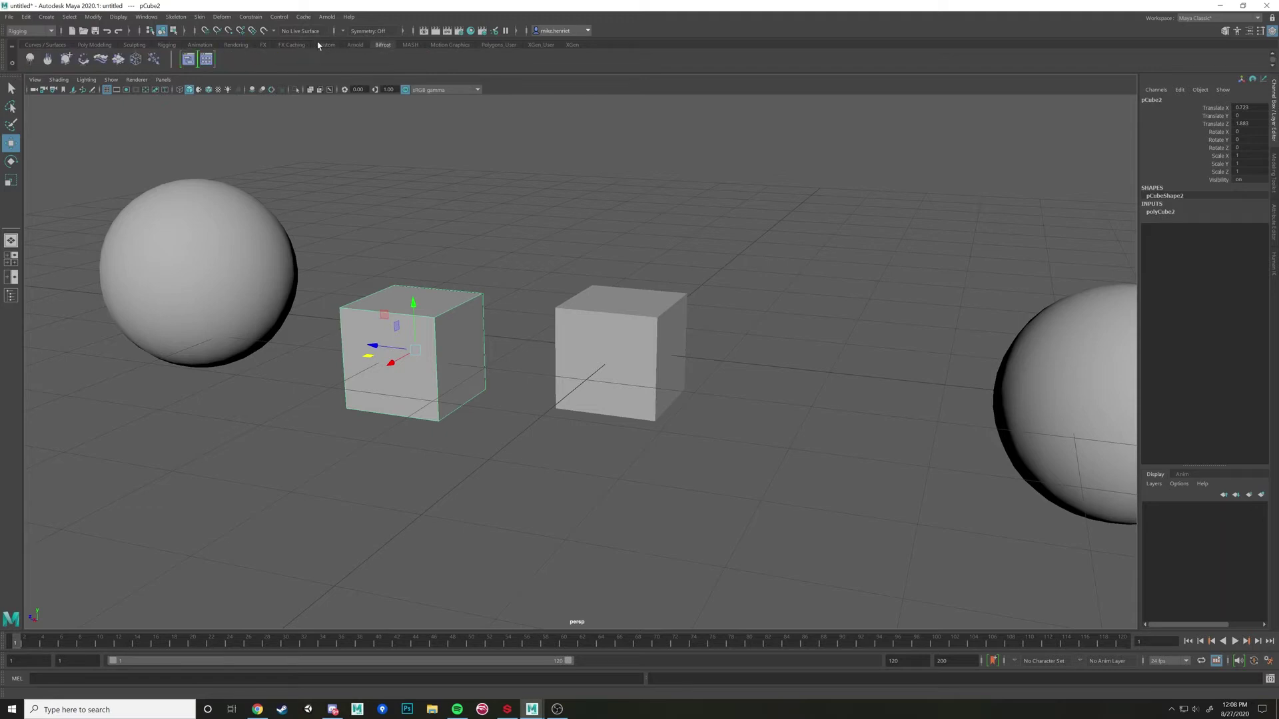
{"action": "left_click", "coordinate": [201, 45]}
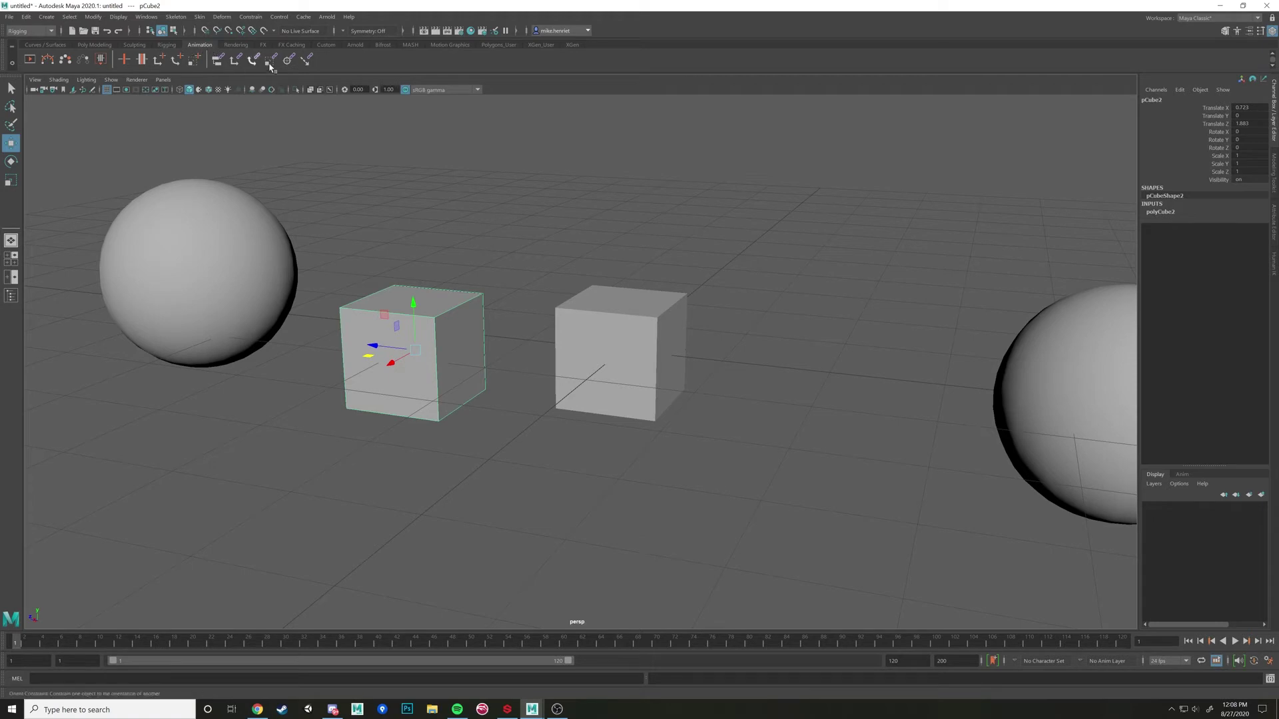
{"action": "left_click", "coordinate": [134, 44]}
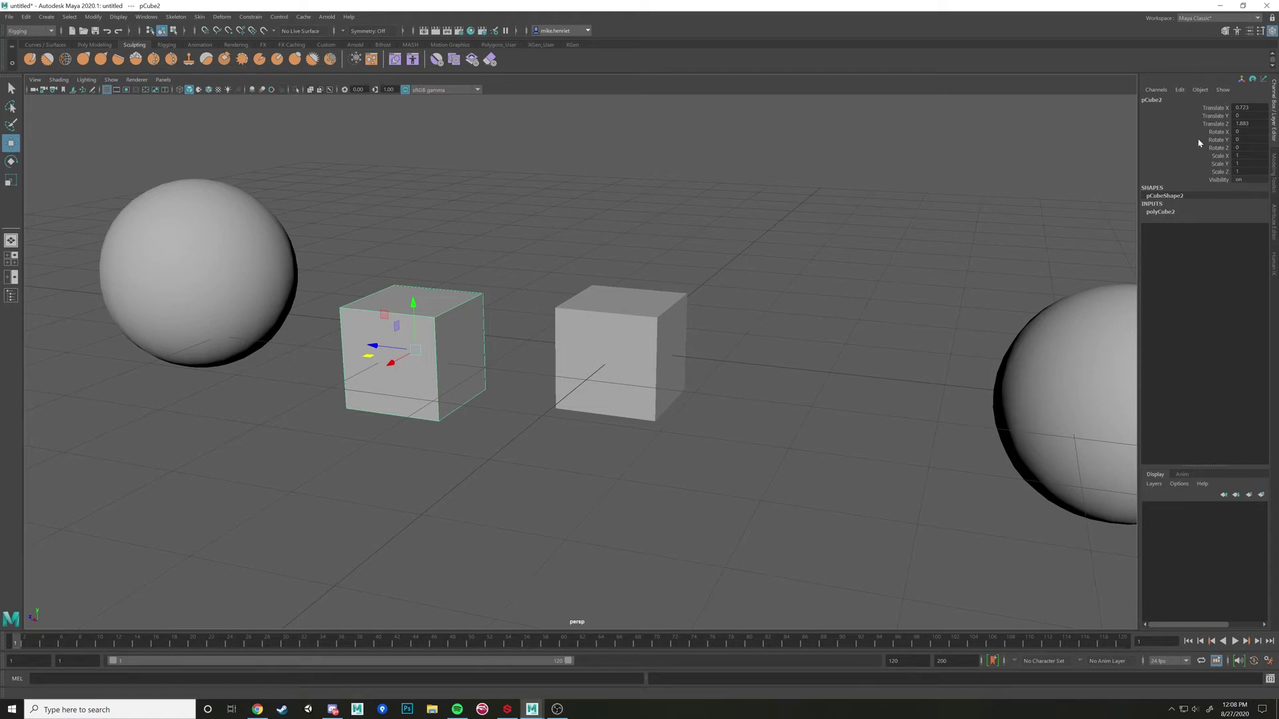
- Move the first cube up and back to about X -0.96, Y 1.05, Z -1.59 and pull its near upper corner vertex down
{"action": "left_click", "coordinate": [670, 336]}
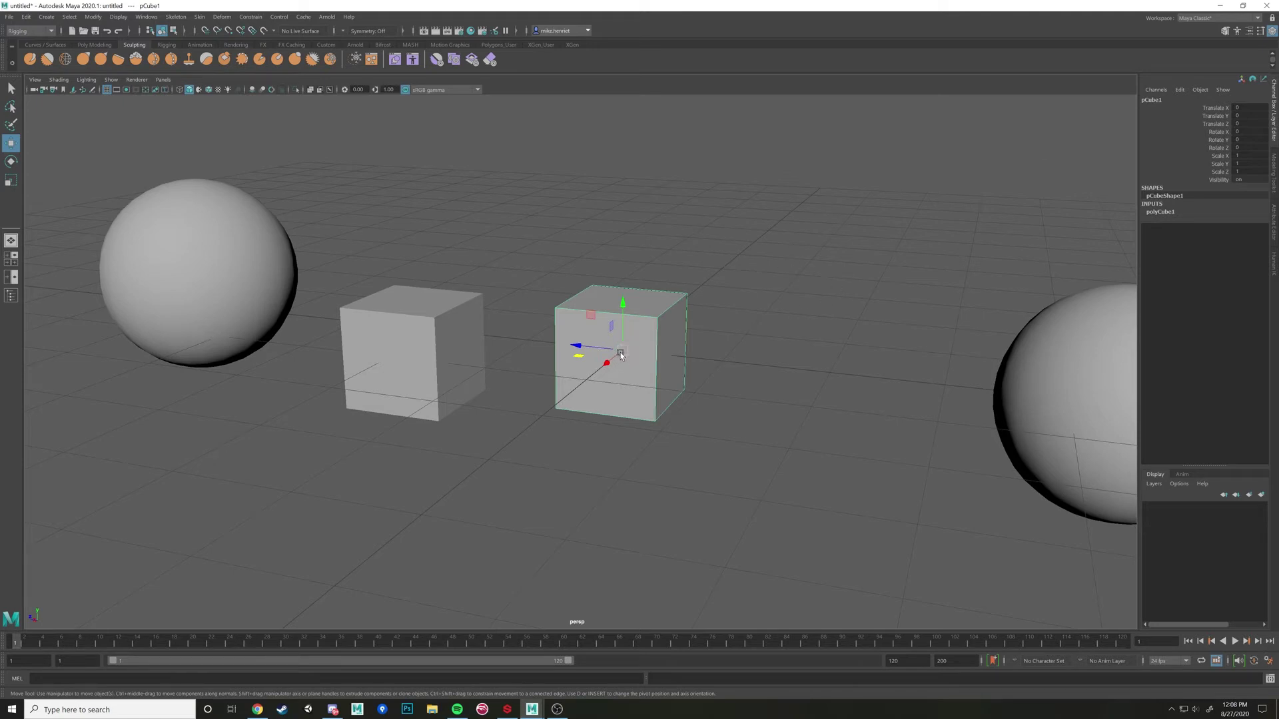
{"action": "left_click_drag", "start_coordinate": [621, 353], "coordinate": [808, 238]}
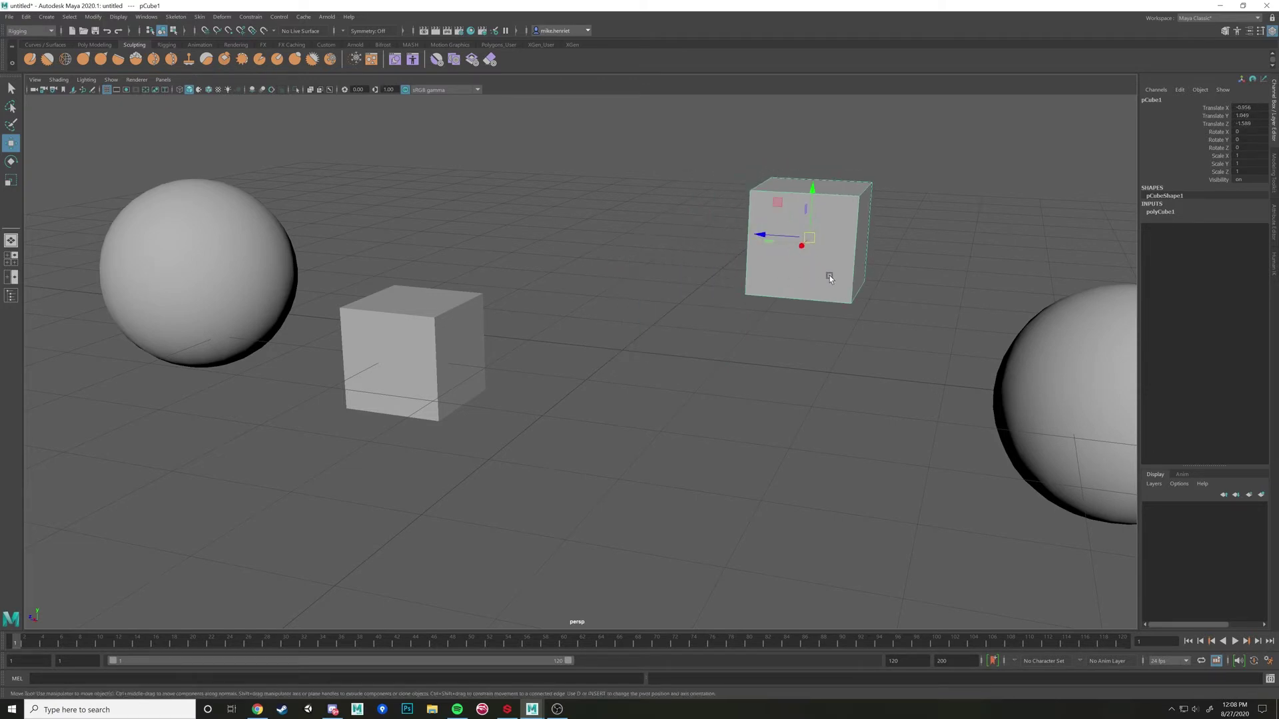
{"action": "middle_click_drag", "start_coordinate": [917, 241], "coordinate": [689, 317], "text": "alt"}
{"action": "scroll", "coordinate": [689, 317], "scroll_direction": "up", "scroll_amount": 5}
{"action": "right_click_drag", "start_coordinate": [671, 262], "coordinate": [627, 258]}
{"action": "left_click", "coordinate": [647, 246]}
{"action": "left_click_drag", "start_coordinate": [779, 266], "coordinate": [742, 348], "text": "alt"}
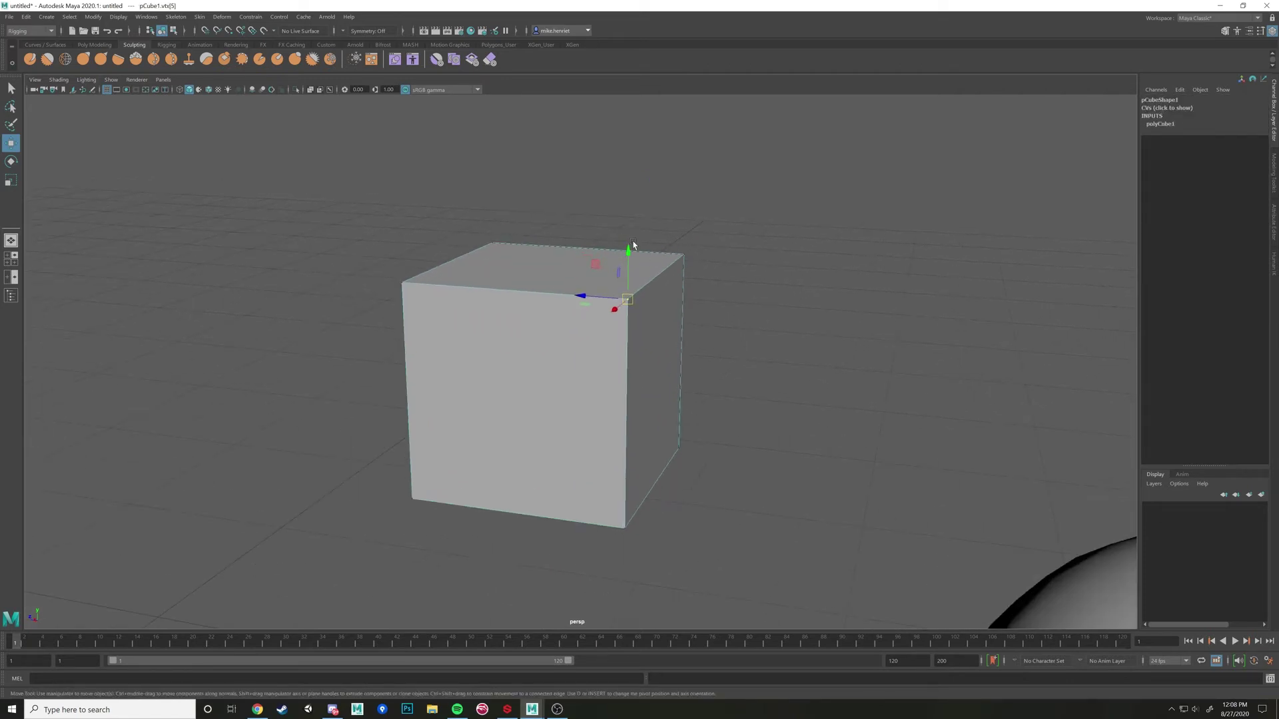
{"action": "left_click_drag", "start_coordinate": [621, 316], "coordinate": [621, 350]}
{"action": "right_click_drag", "start_coordinate": [623, 293], "coordinate": [677, 262]}
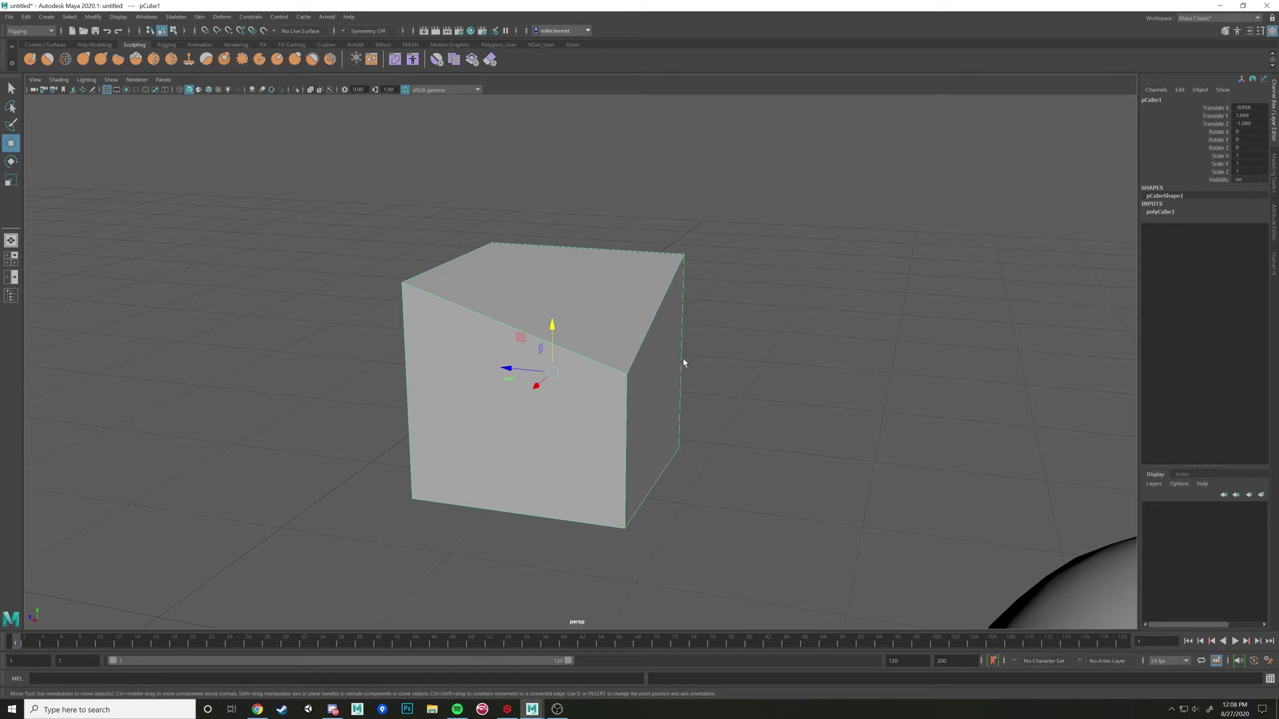
- Rotate the deformed cube to about 32.7 degrees on Z and scale it uniformly to about 1.81
{"action": "left_click_drag", "start_coordinate": [569, 367], "coordinate": [805, 393]}
{"action": "key", "text": "e"}
{"action": "key", "text": "r"}
{"action": "scroll", "coordinate": [873, 405], "scroll_direction": "down", "scroll_amount": 5}
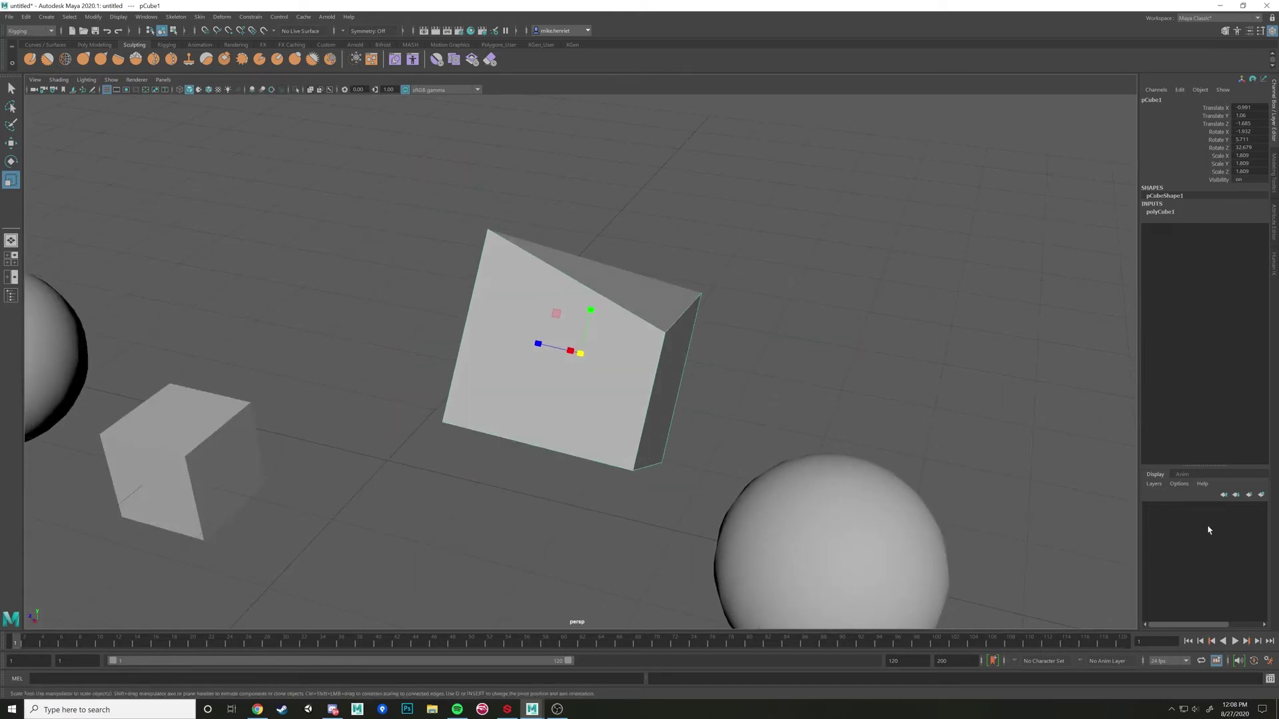
- Select the second cube and second sphere together and create a display layer from the selection
{"action": "scroll", "coordinate": [771, 434], "scroll_direction": "down", "scroll_amount": 4}
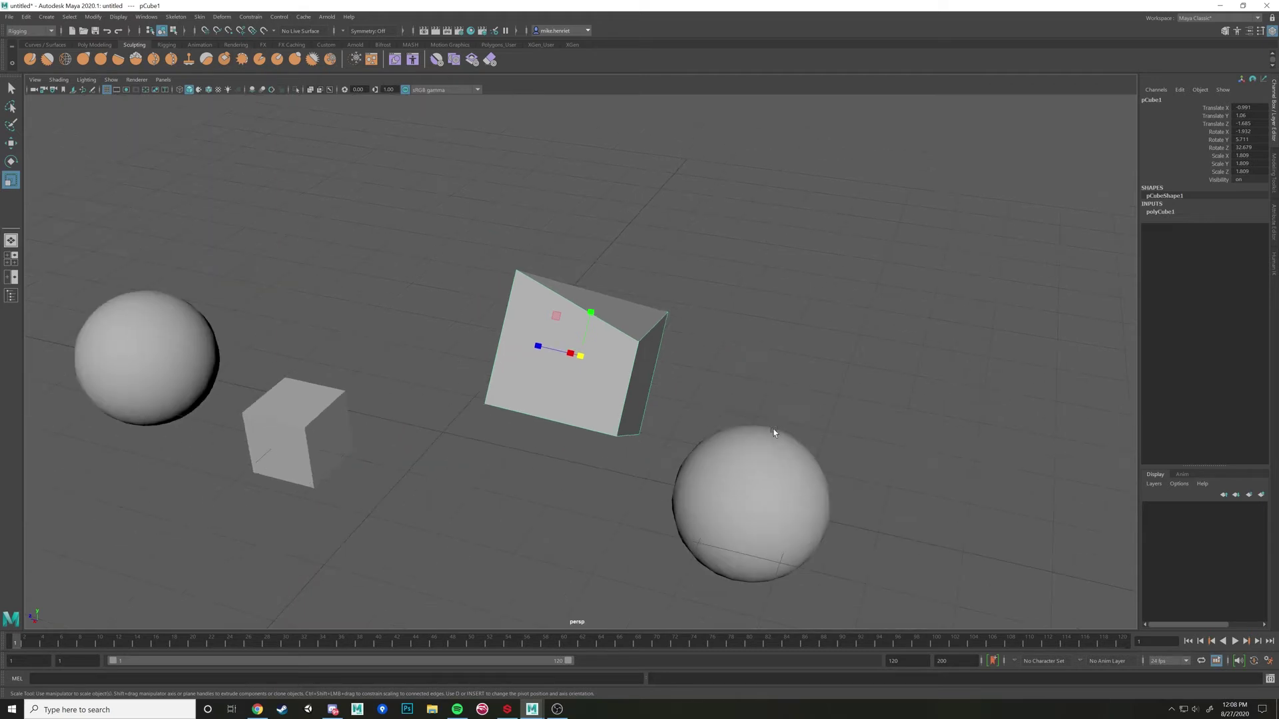
{"action": "left_click_drag", "start_coordinate": [808, 425], "coordinate": [803, 502], "text": "alt"}
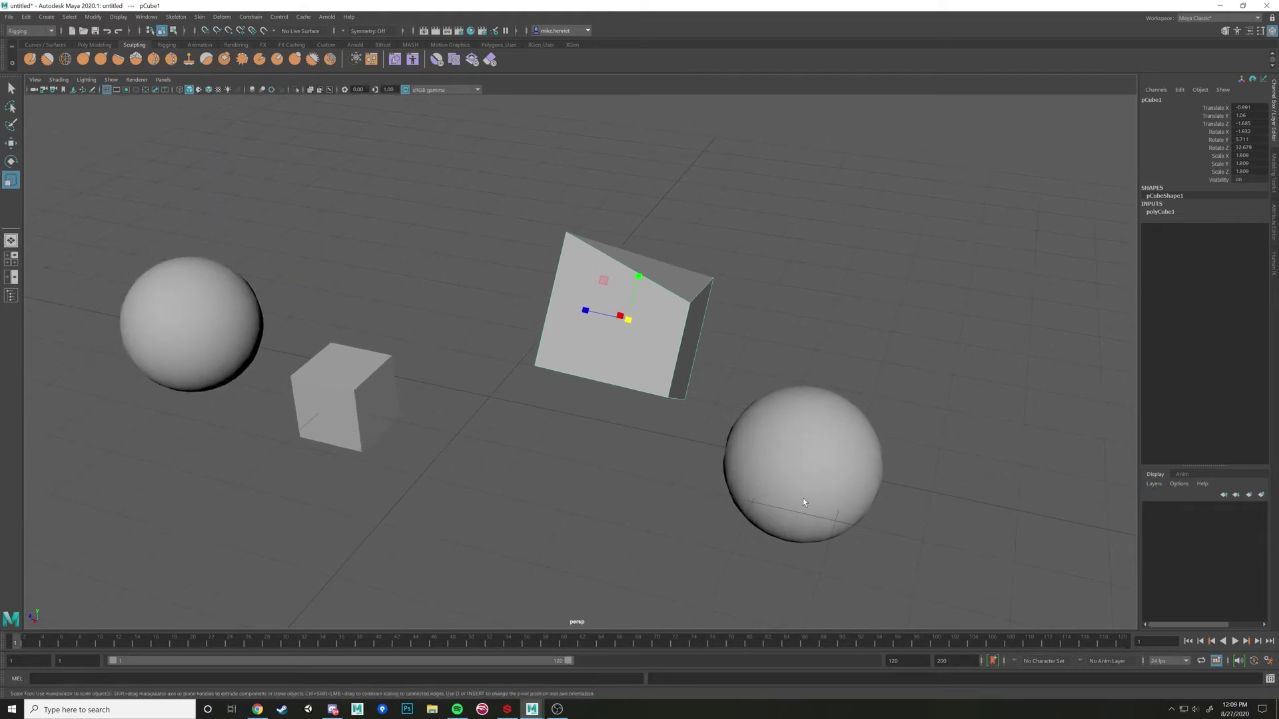
{"action": "left_click", "coordinate": [803, 502]}
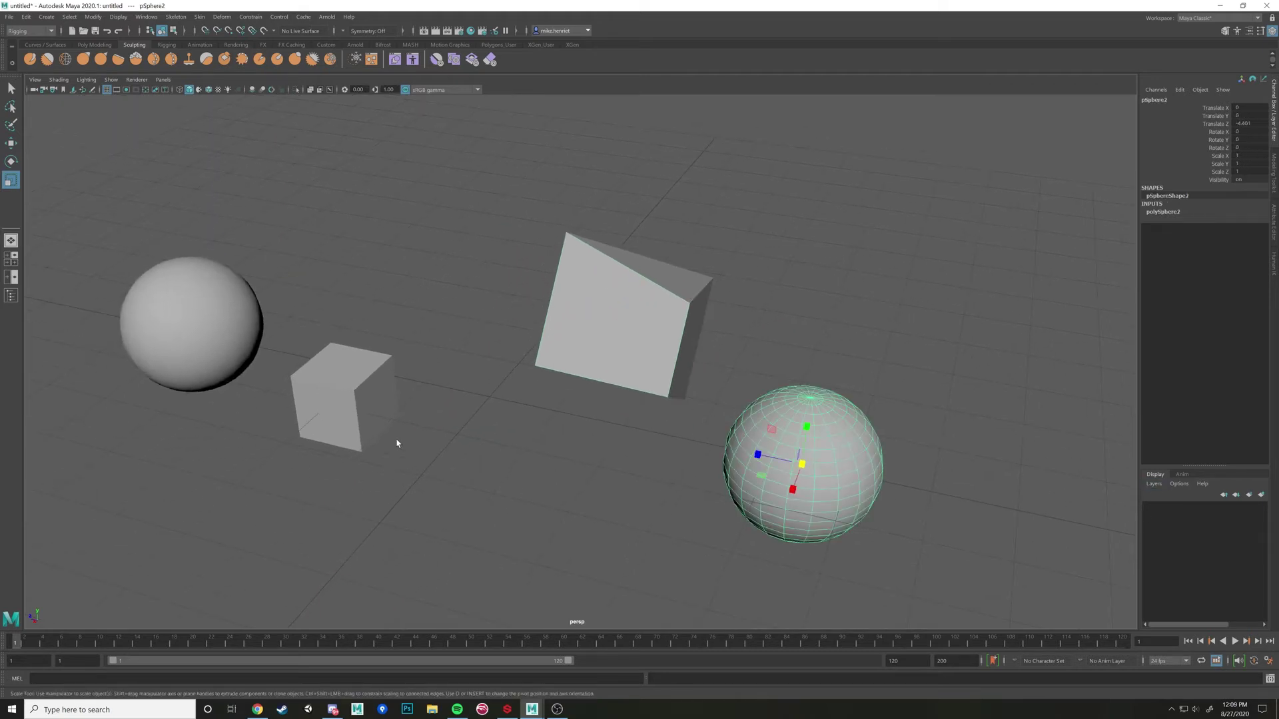
{"action": "left_click", "coordinate": [373, 419], "text": "shift"}
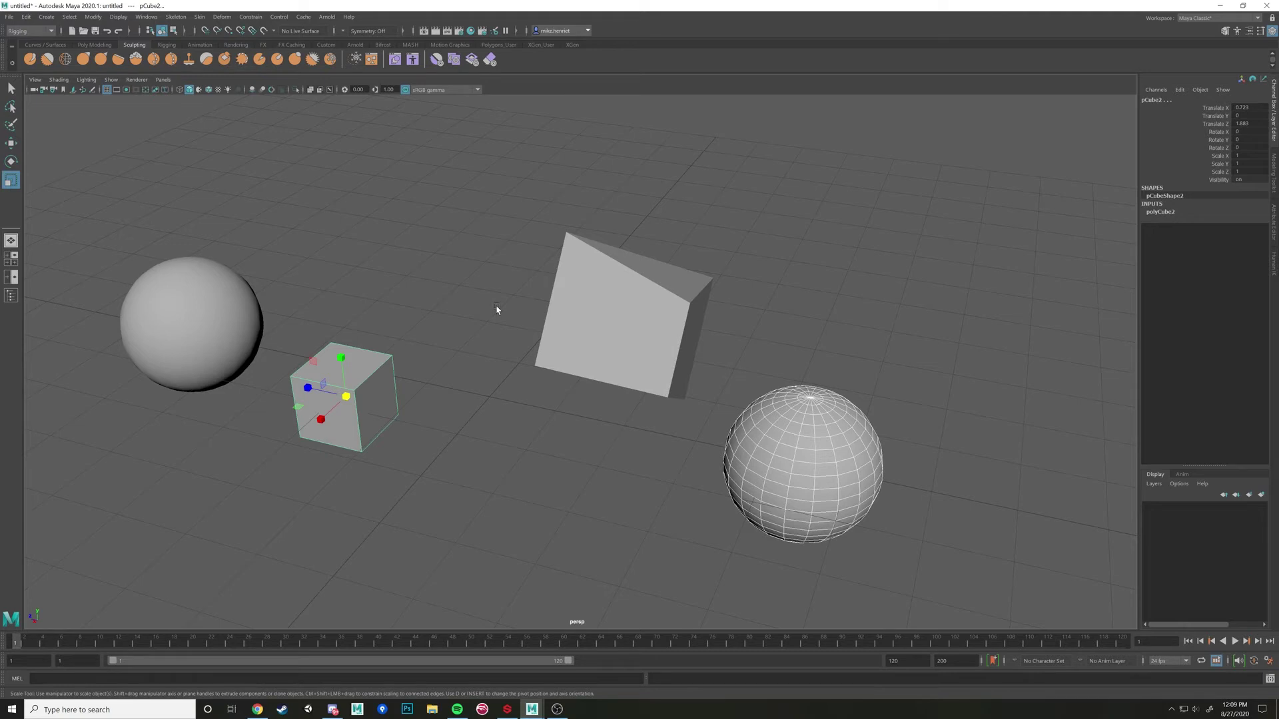
{"action": "left_click", "coordinate": [473, 467]}
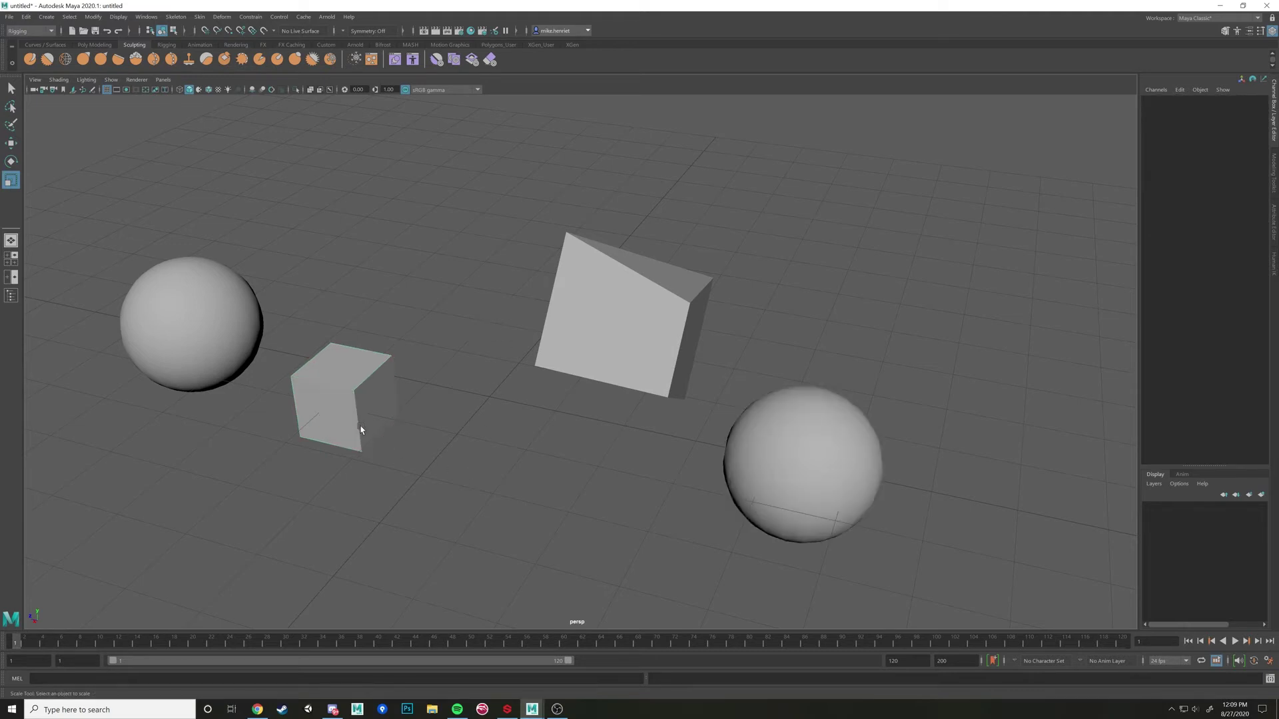
{"action": "left_click", "coordinate": [357, 434]}
{"action": "left_click", "coordinate": [773, 486], "text": "shift"}
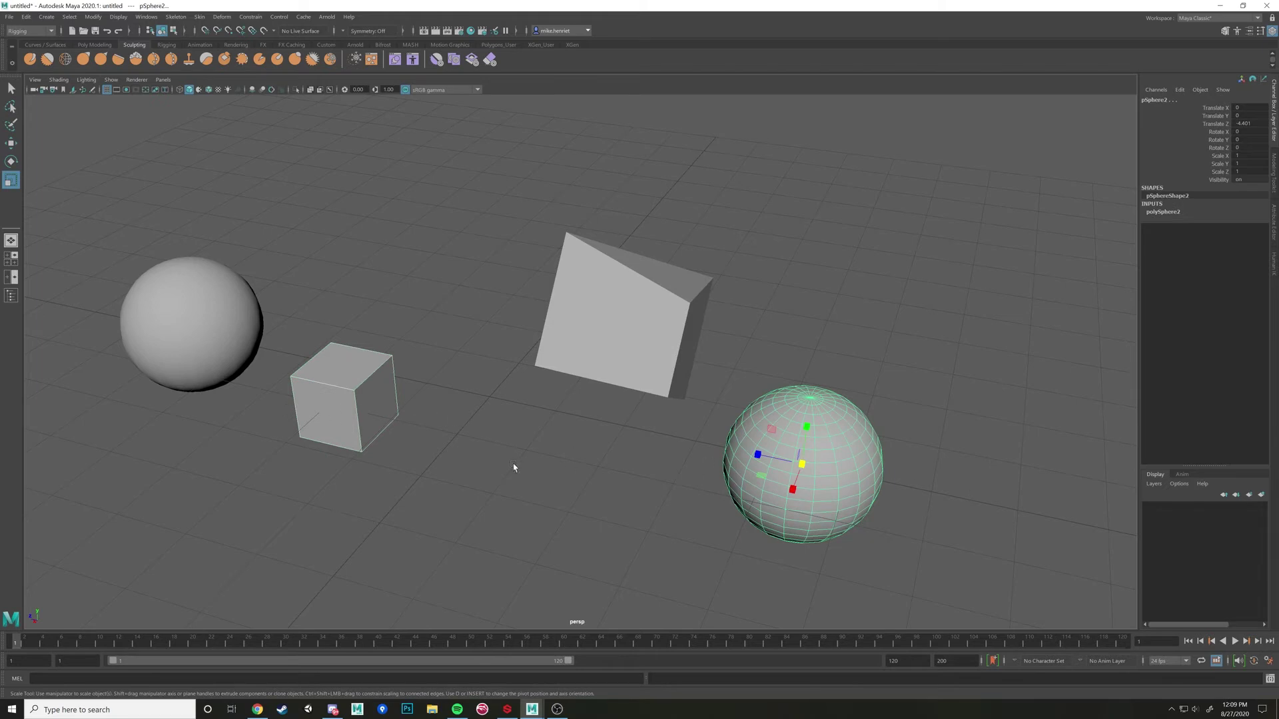
{"action": "left_click", "coordinate": [1261, 495]}
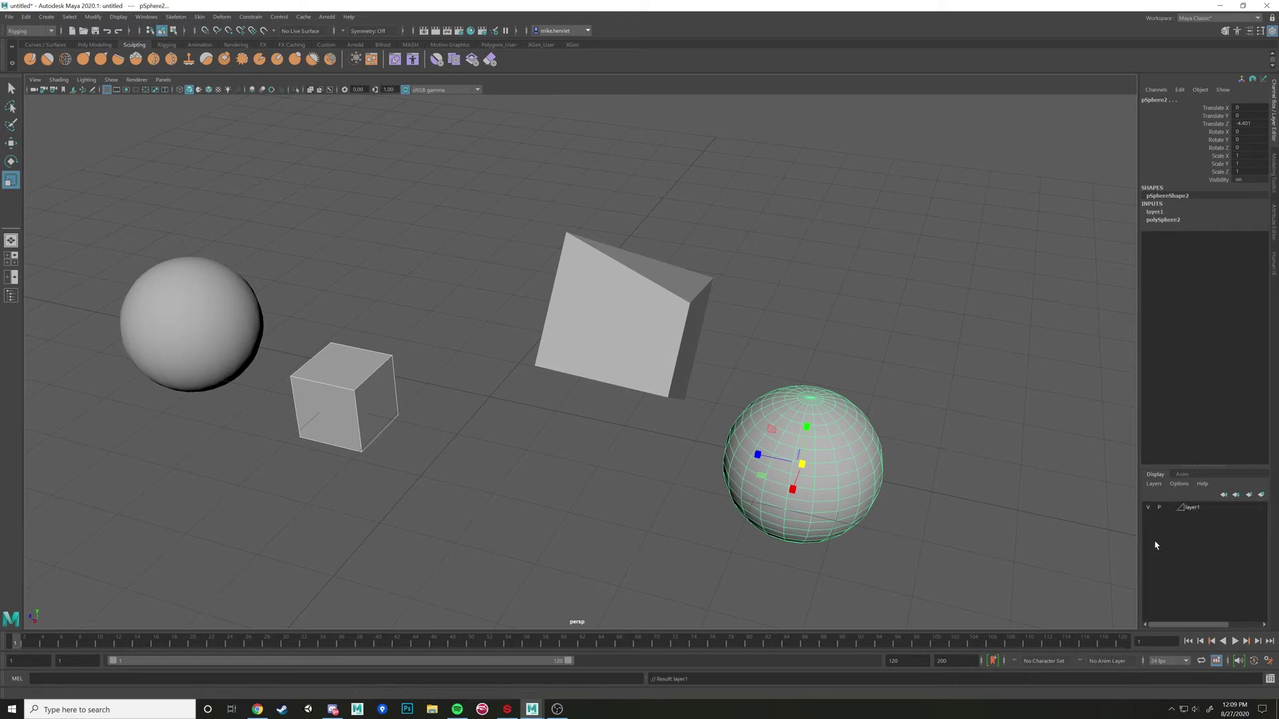
- Toggle the visibility of layer1 off and on several times, leaving its objects shown
{"action": "left_click", "coordinate": [1149, 509]}
{"action": "left_click", "coordinate": [1148, 508]}
{"action": "left_click", "coordinate": [1148, 509]}
{"action": "left_click", "coordinate": [1148, 509]}
{"action": "left_click", "coordinate": [1148, 508]}
{"action": "left_click", "coordinate": [1148, 509]}
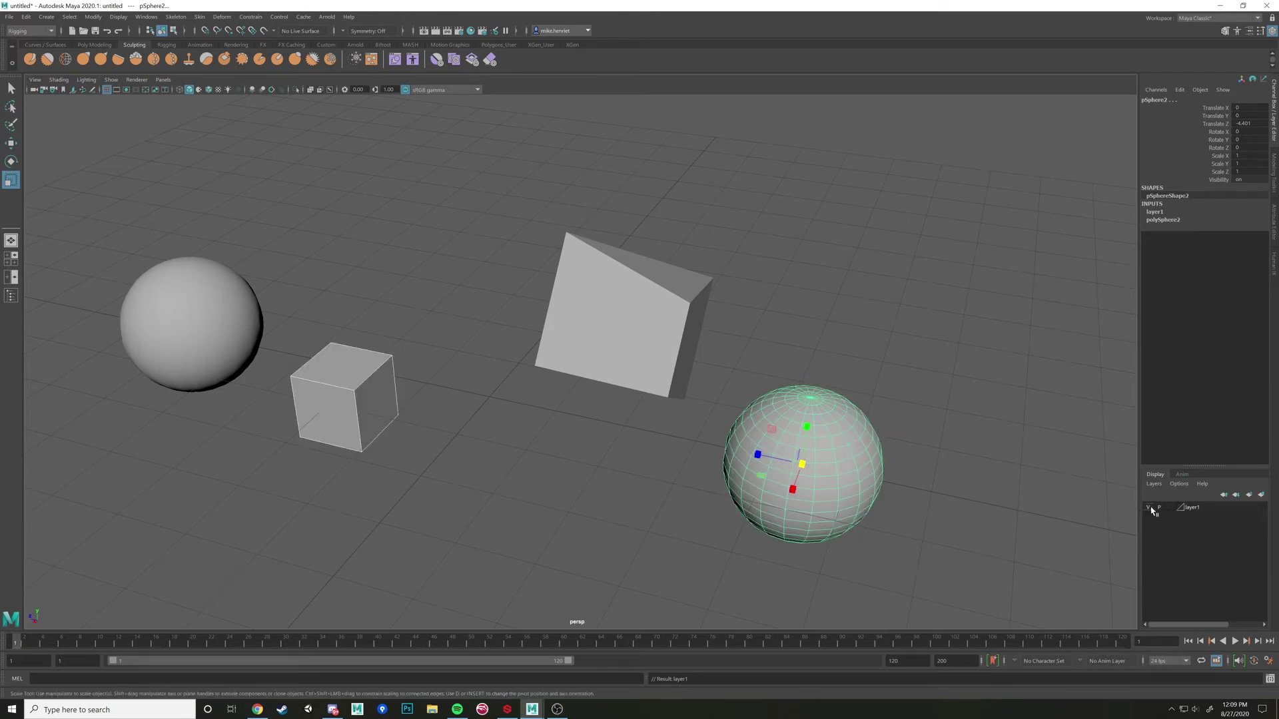
- Cycle layer1's display type through Template and Reference back to normal and test selecting its sphere and cube
{"action": "double_click", "coordinate": [1199, 510]}
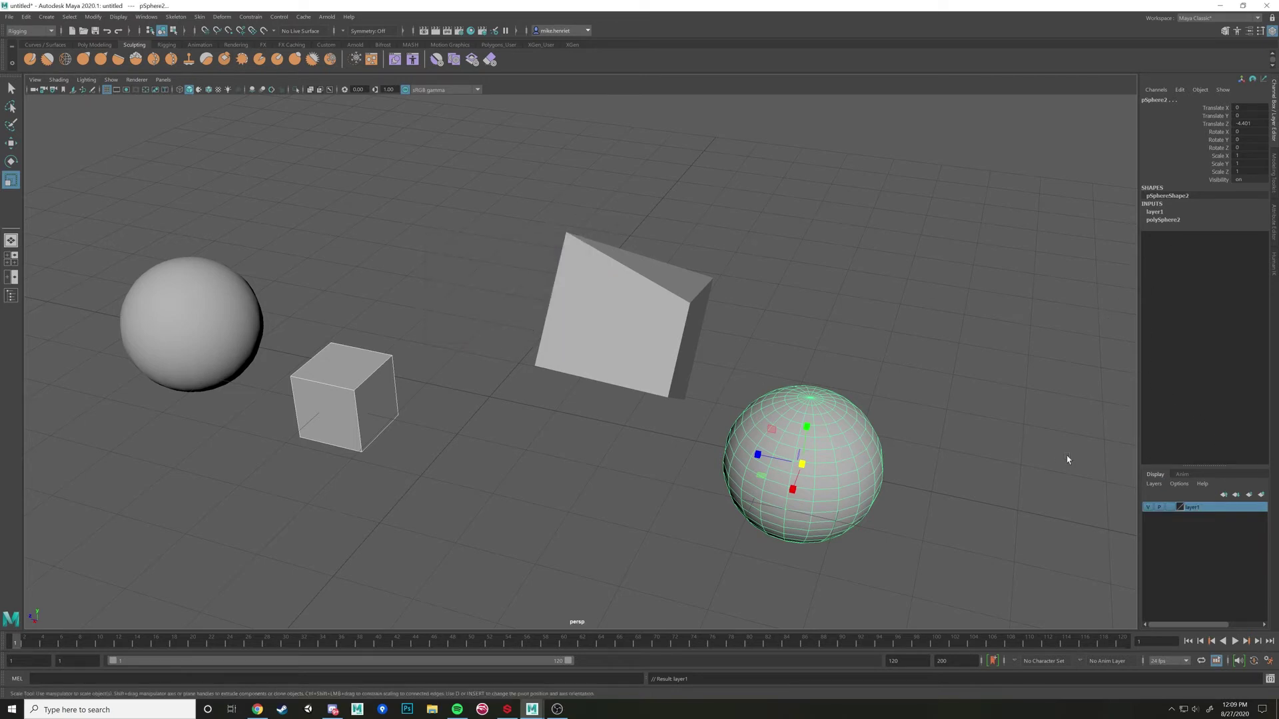
{"action": "left_click", "coordinate": [1170, 507]}
{"action": "left_click", "coordinate": [1170, 507]}
{"action": "left_click", "coordinate": [848, 425]}
{"action": "left_click", "coordinate": [1170, 507]}
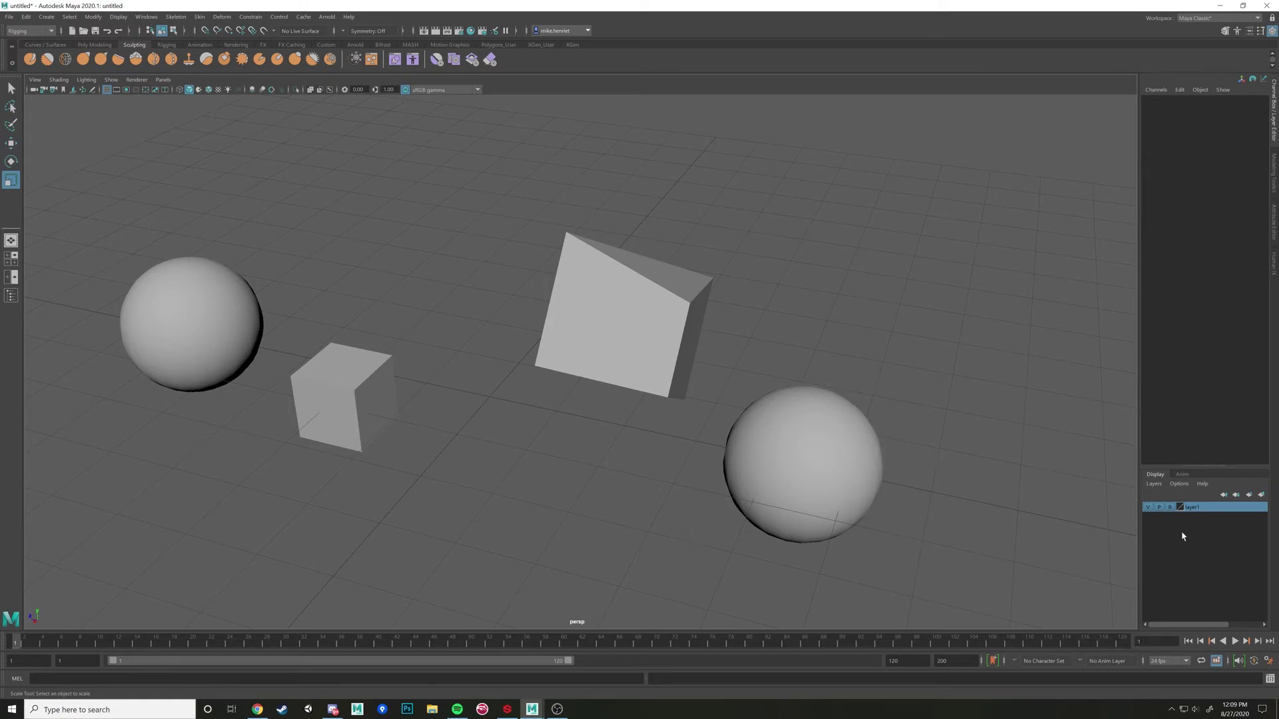
{"action": "left_click_drag", "start_coordinate": [866, 361], "coordinate": [795, 455]}
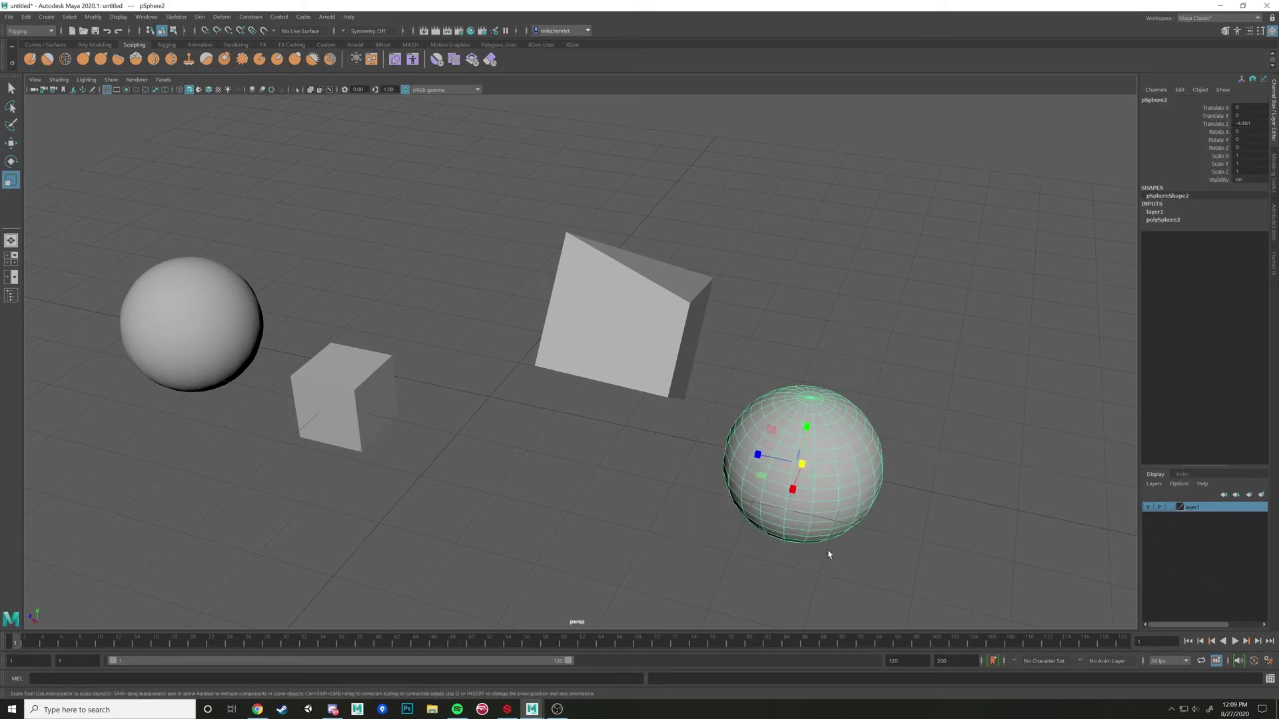
{"action": "left_click", "coordinate": [378, 421]}
{"action": "left_click", "coordinate": [859, 458], "text": "shift"}
{"action": "left_click", "coordinate": [1068, 451]}
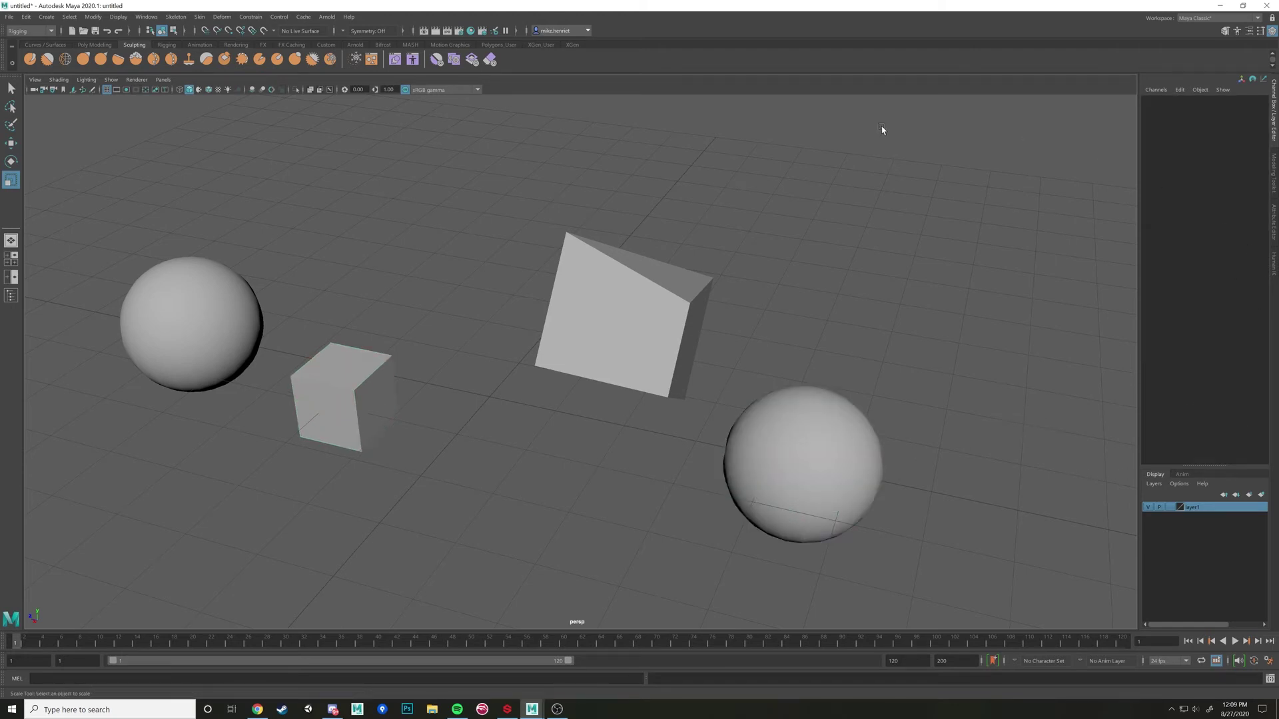
- Select the second sphere and examine its polySphere creation settings in the Channel Box and the Attribute Editor
{"action": "left_click", "coordinate": [829, 415]}
{"action": "left_click", "coordinate": [1159, 220]}
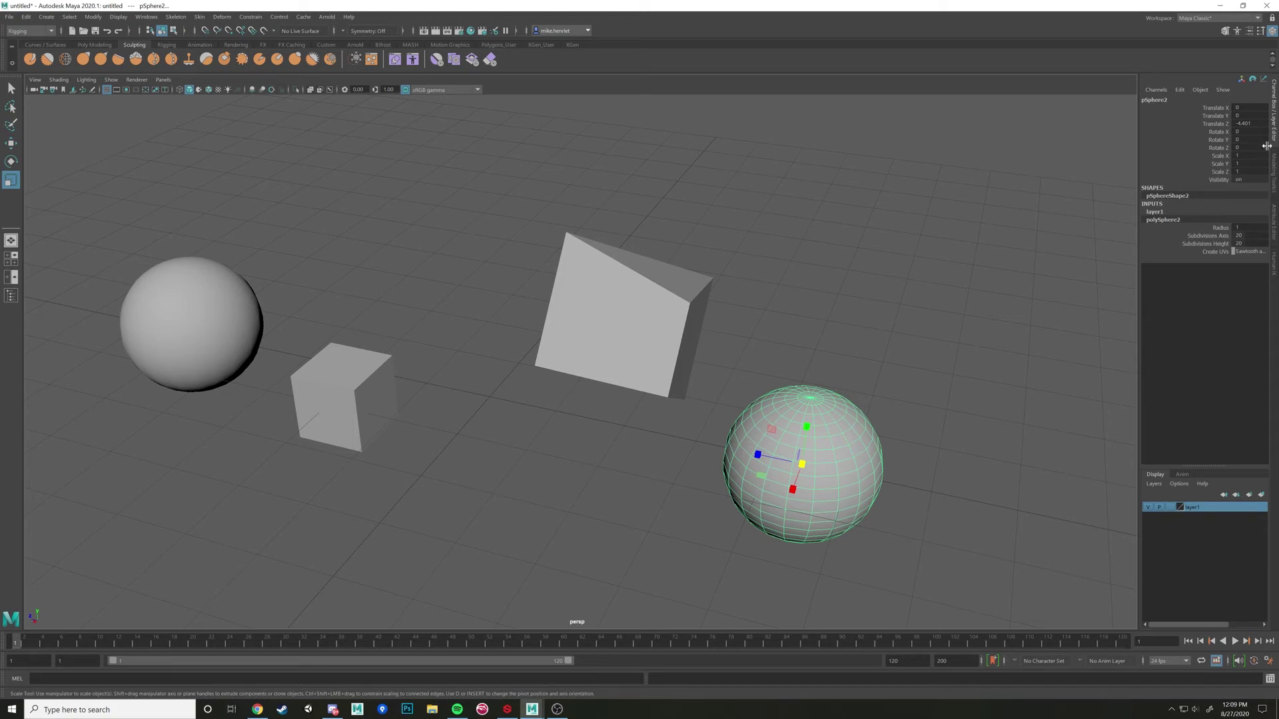
{"action": "left_click", "coordinate": [1273, 223]}
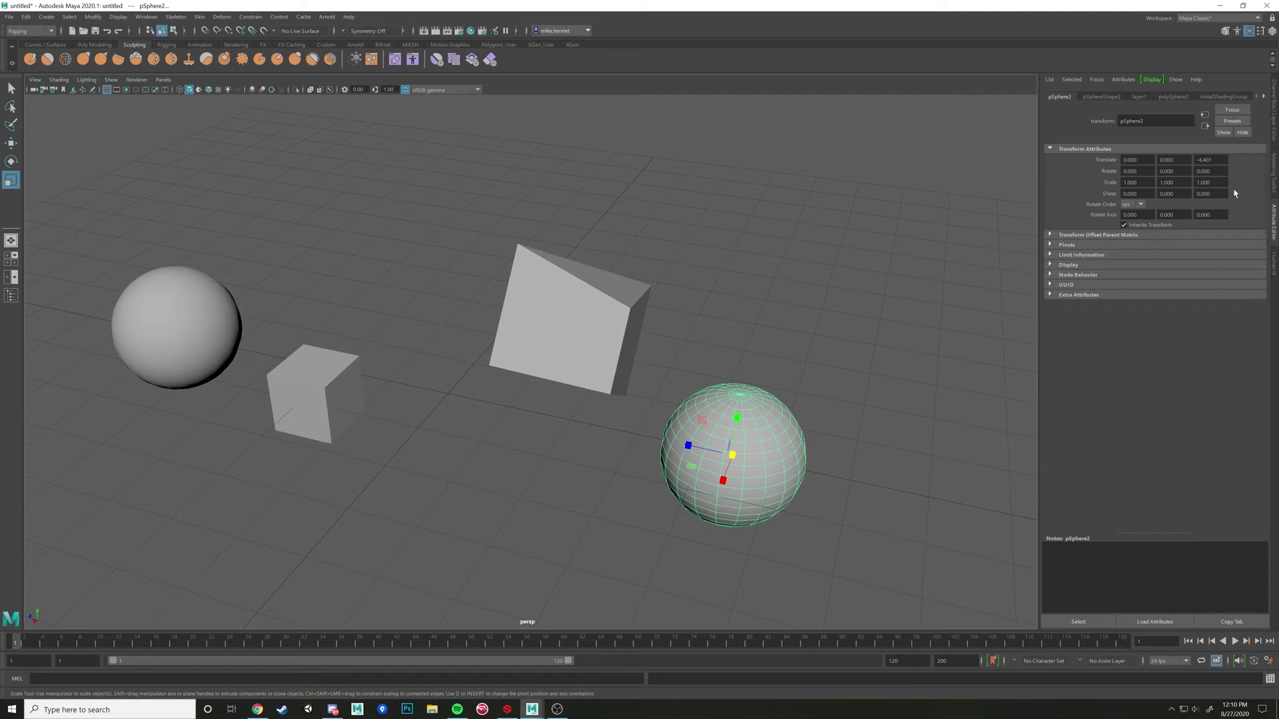
{"action": "left_click", "coordinate": [1169, 98]}
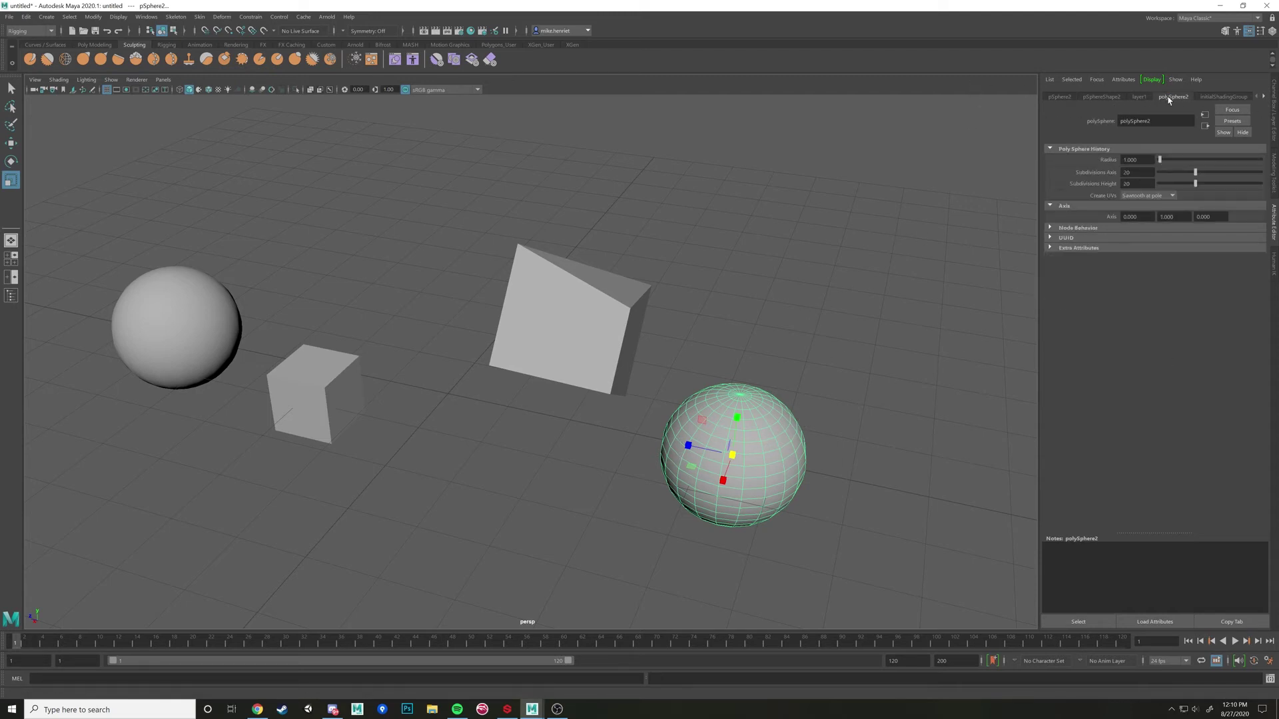
- Brighten the Color of the sphere's lambert1 material to near white
{"action": "left_click", "coordinate": [1264, 97]}
{"action": "left_click", "coordinate": [1237, 97]}
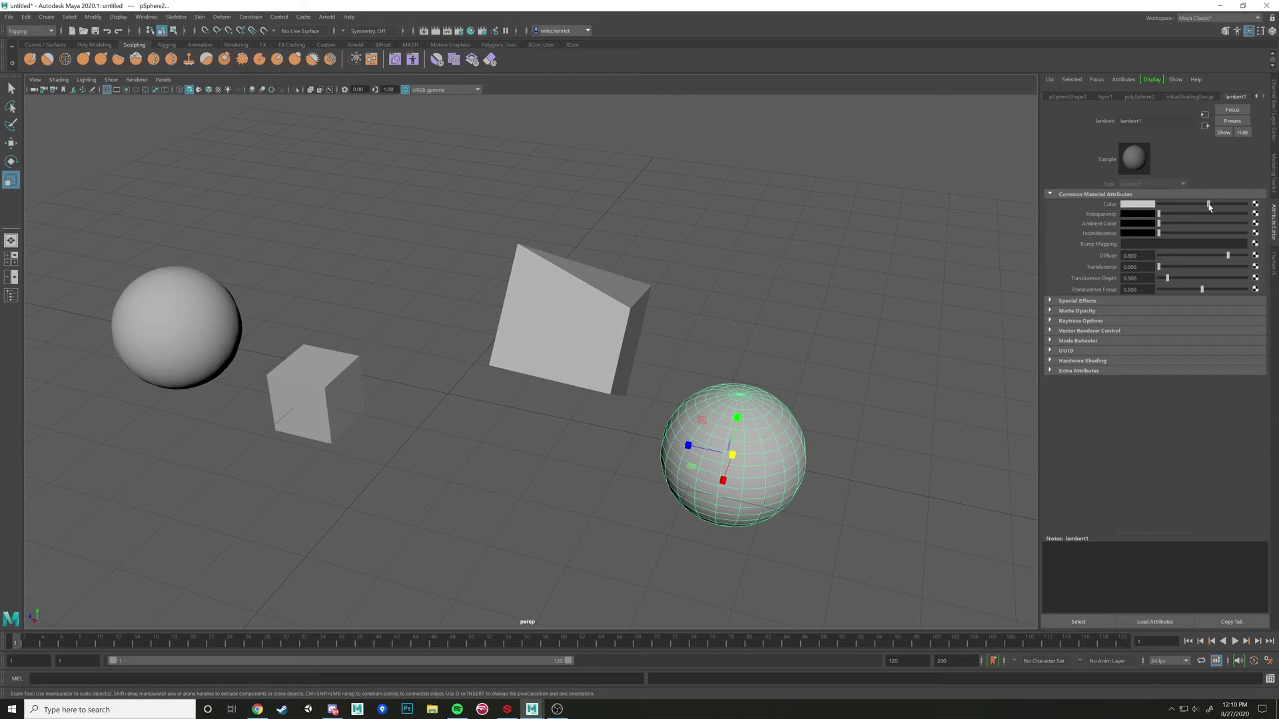
{"action": "mouse_move", "coordinate": [1209, 206]}
{"action": "left_mouse_down"}
{"action": "mouse_move", "coordinate": [1228, 206]}
{"action": "mouse_move", "coordinate": [1205, 206]}
{"action": "mouse_move", "coordinate": [1218, 224]}
{"action": "left_mouse_up"}
{"action": "left_click_drag", "start_coordinate": [1222, 222], "coordinate": [1236, 218]}
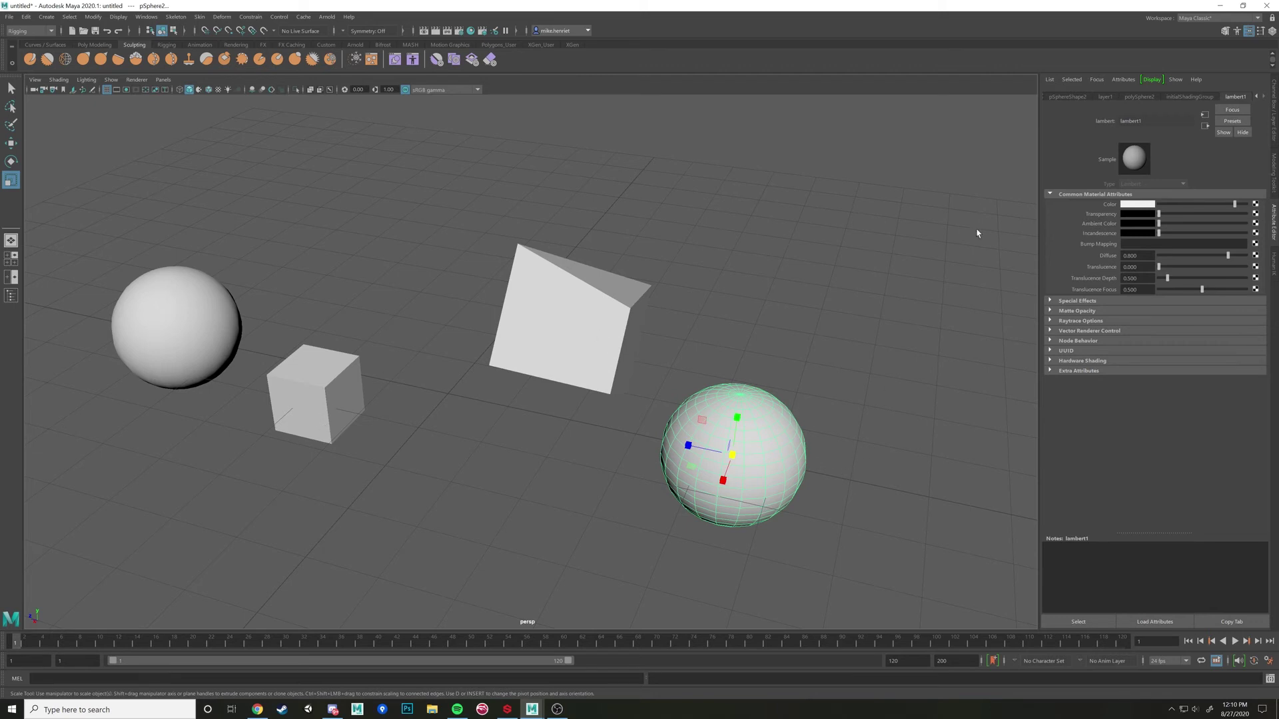
- Review the second sphere's shape attributes and return to its transform attributes
{"action": "left_click", "coordinate": [1069, 97]}
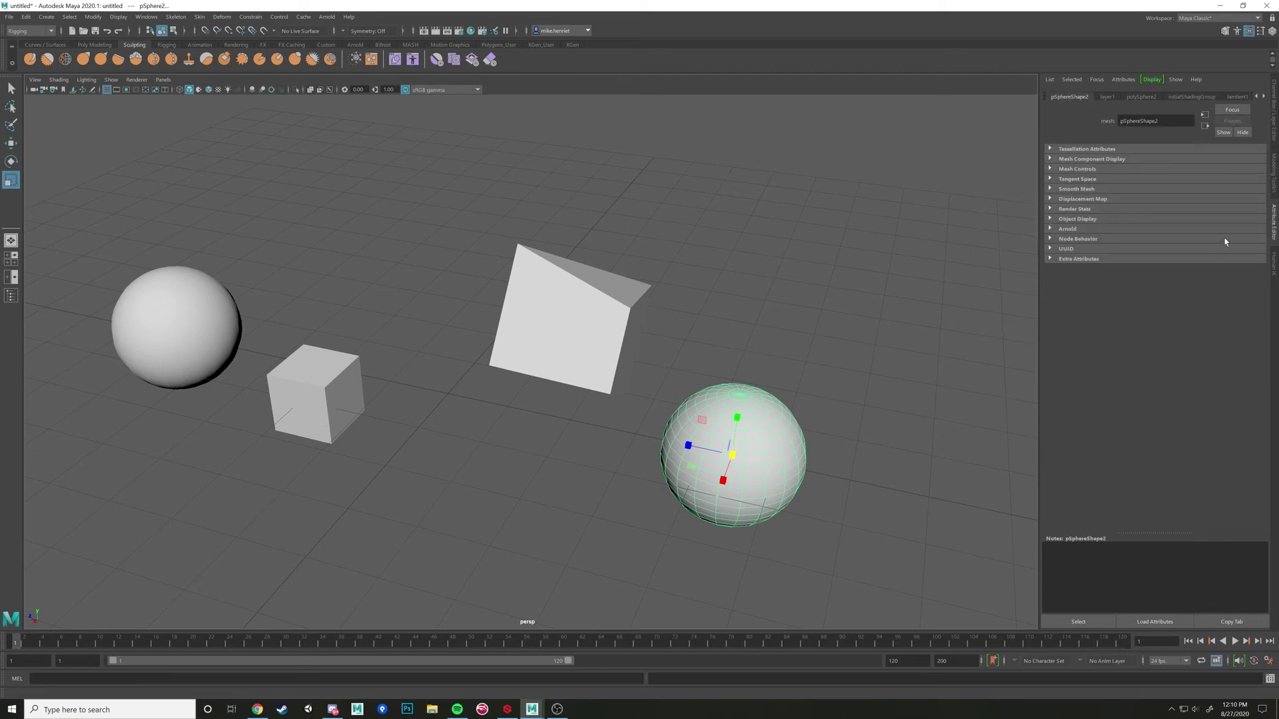
{"action": "left_click", "coordinate": [1043, 98]}
{"action": "left_click", "coordinate": [1100, 97]}
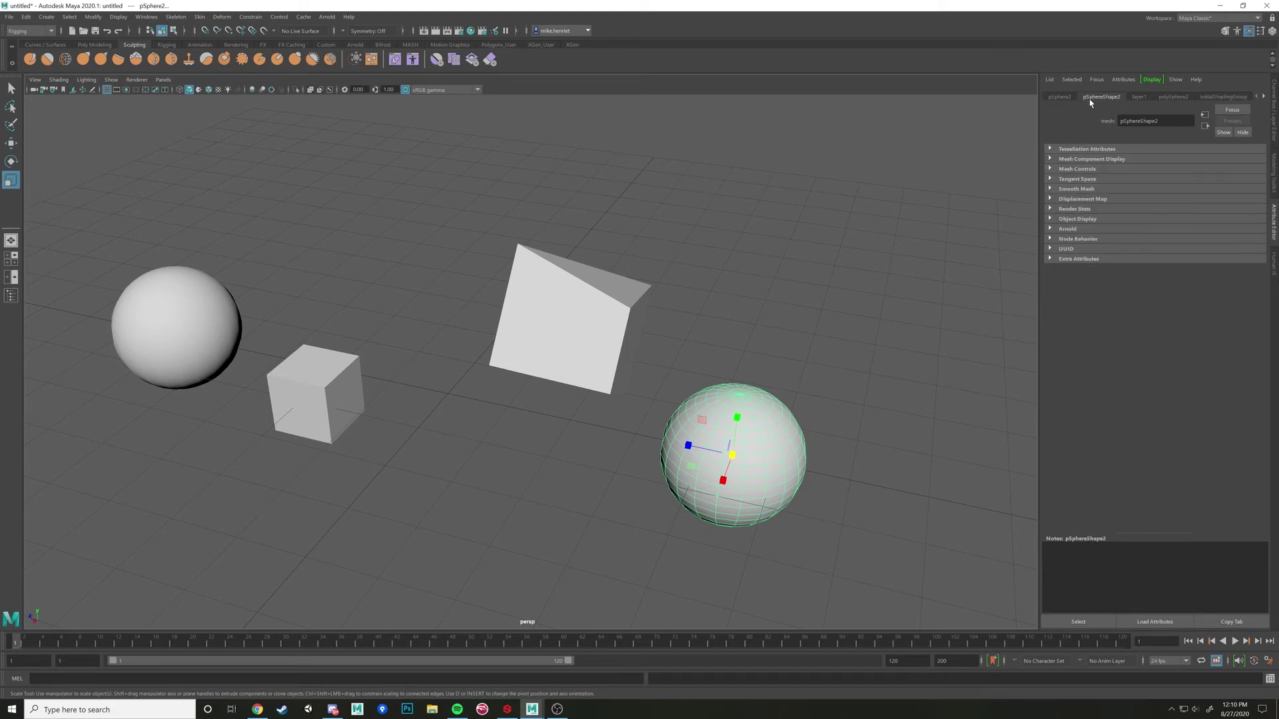
{"action": "left_click", "coordinate": [1059, 98]}
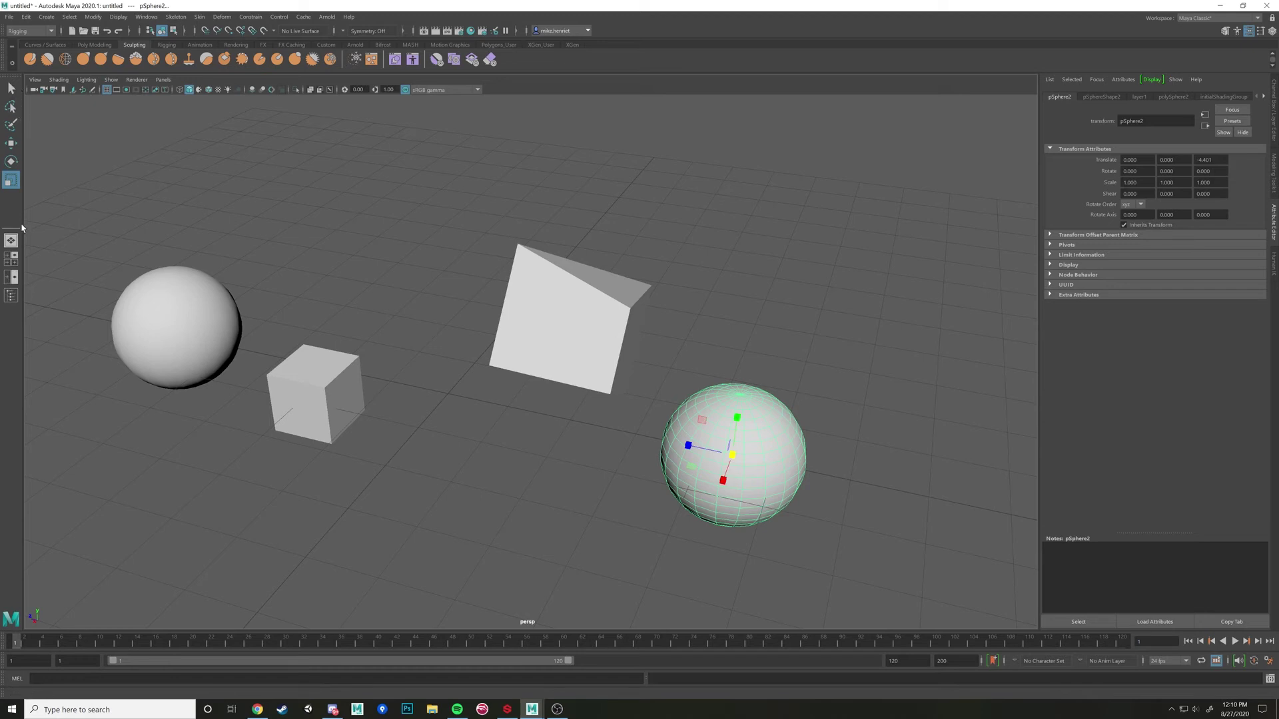
- Try the Select tool, then use the Move tool to raise the second sphere to about Y 0.94 and Z -4.98
{"action": "key", "text": "q"}
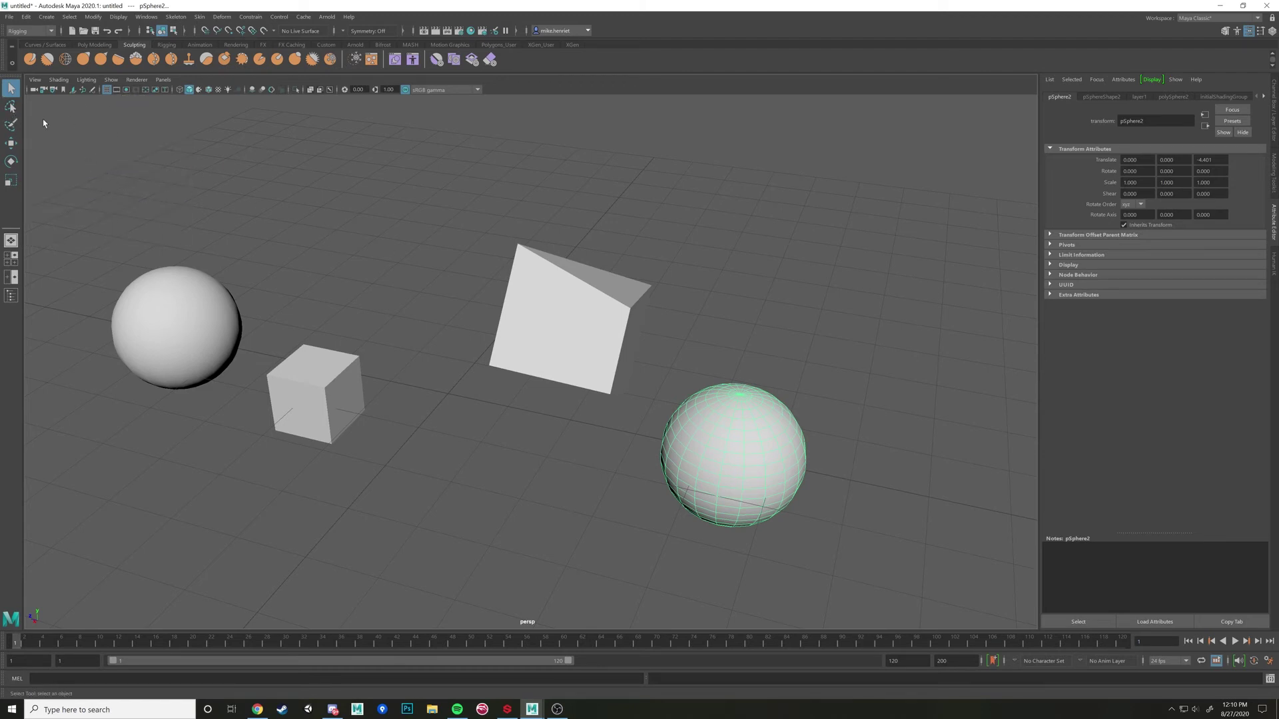
{"action": "left_click_drag", "start_coordinate": [427, 302], "coordinate": [702, 350], "text": "alt"}
{"action": "key", "text": "w"}
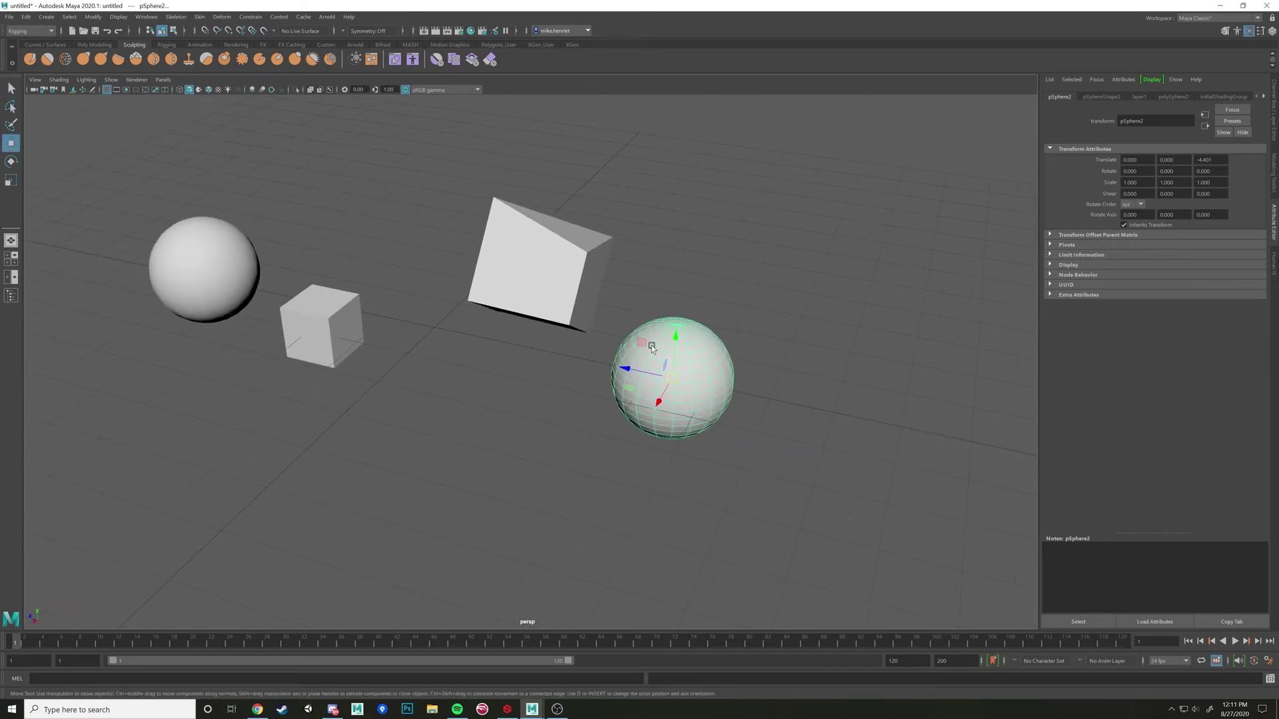
{"action": "left_click_drag", "start_coordinate": [650, 349], "coordinate": [690, 301]}
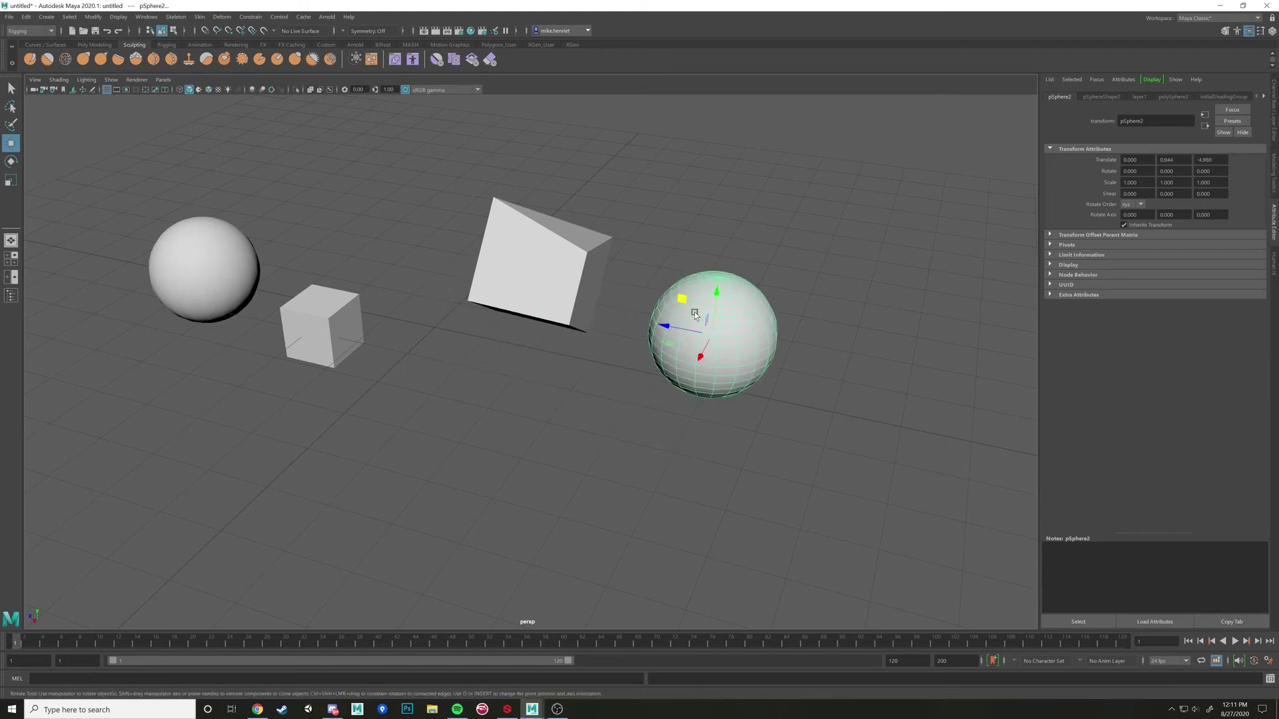
- Rotate the second sphere to about 21.6, -31.1, -53.5 and scale it to about 2.04, 1.14, 1.51
{"action": "key", "text": "e"}
{"action": "left_click_drag", "start_coordinate": [720, 343], "coordinate": [394, 296]}
{"action": "key", "text": "r"}
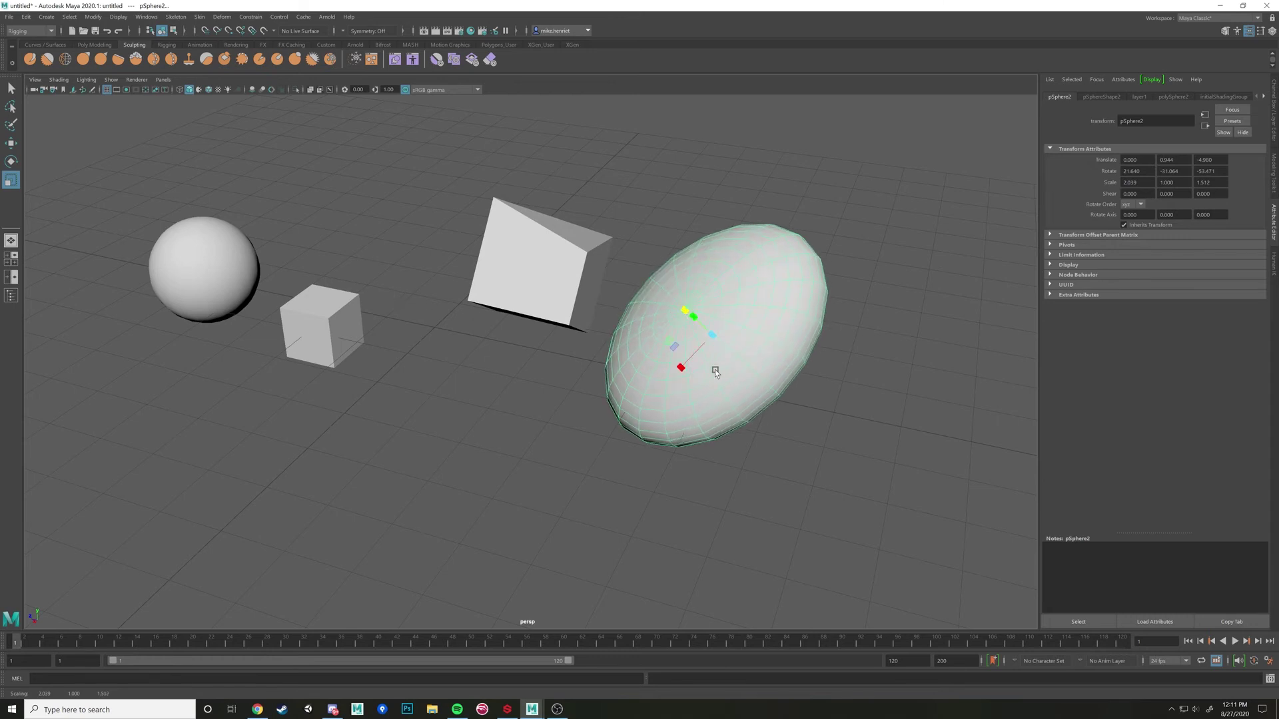
{"action": "left_click_drag", "start_coordinate": [715, 372], "coordinate": [677, 334], "text": "alt"}
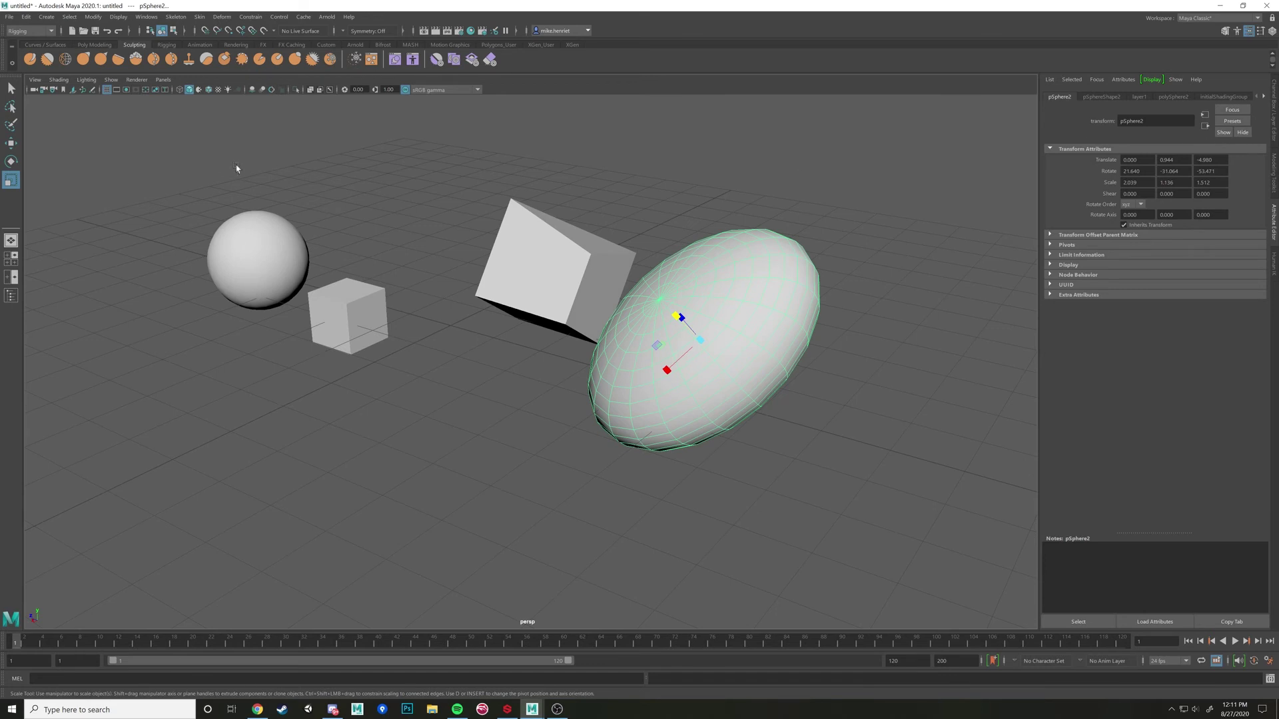
- Rotate the stretched sphere to about -2.8, -16.7, -17.2 and move it along Z to about -4.45
{"action": "key", "text": "e"}
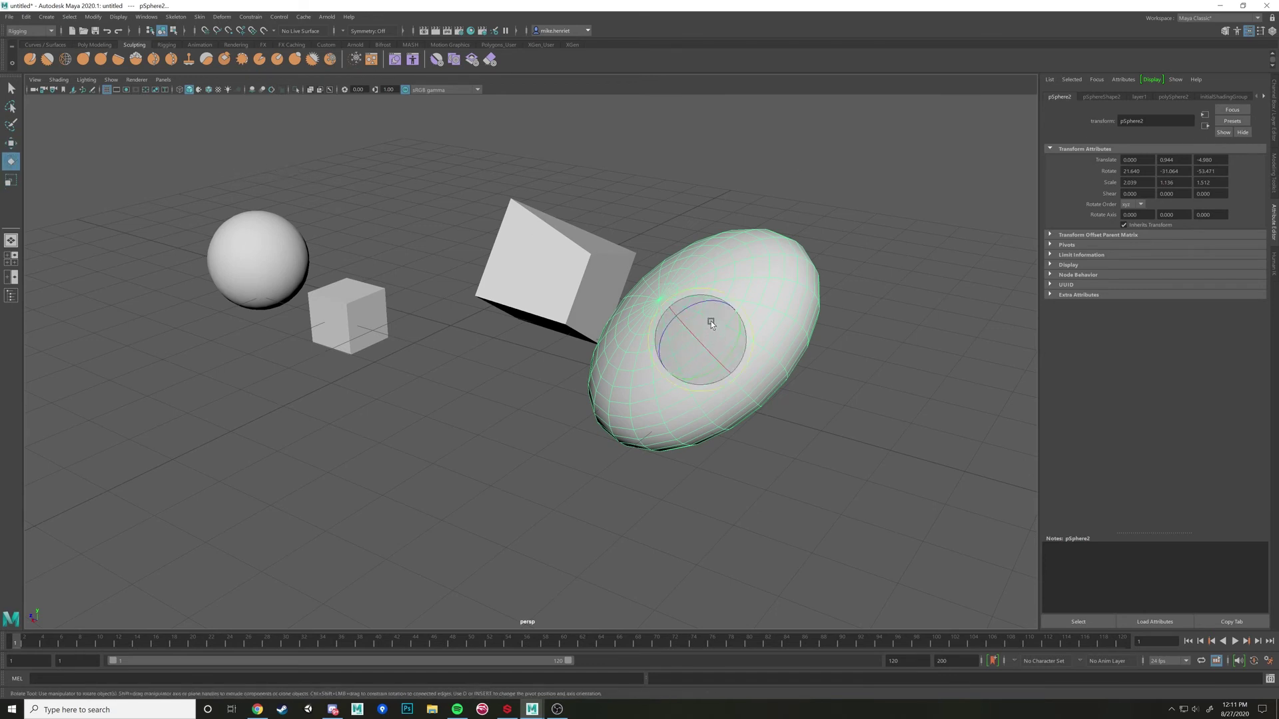
{"action": "left_click_drag", "start_coordinate": [710, 321], "coordinate": [626, 325]}
{"action": "key", "text": "w"}
{"action": "key", "text": "e"}
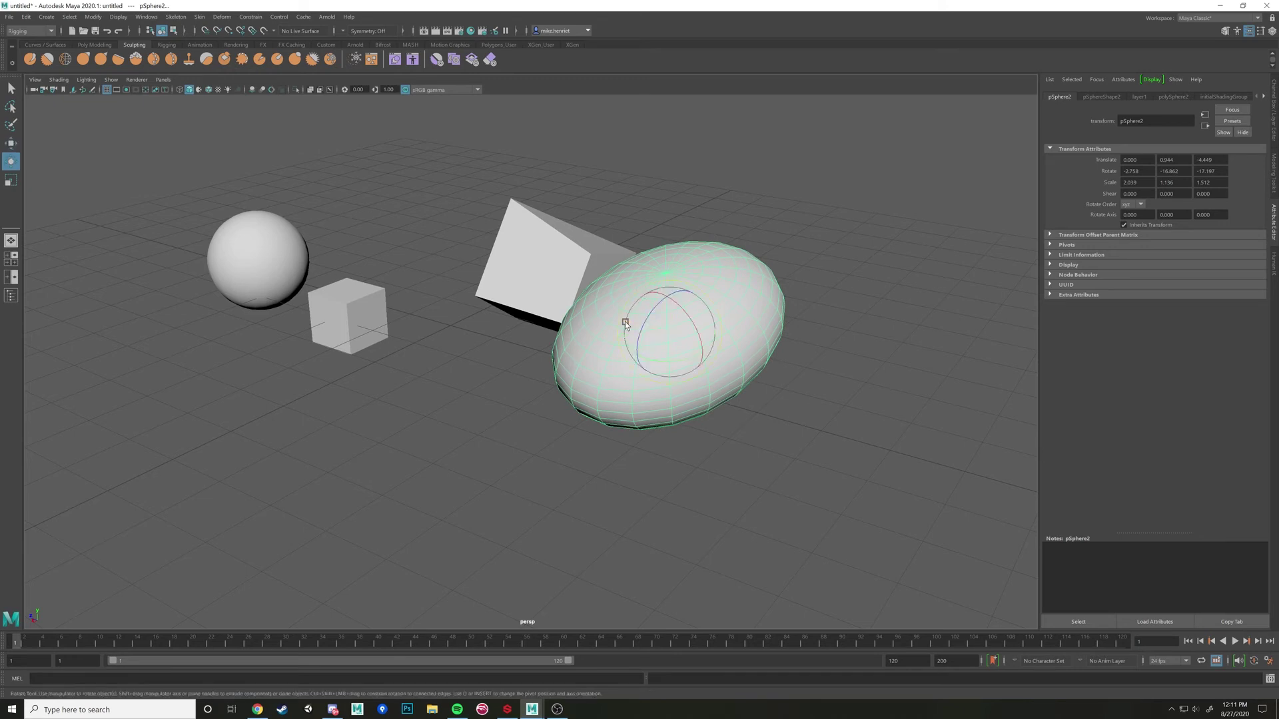
- With the Select tool, clear the selection and pick different objects in turn, ending with the stretched sphere
{"action": "key", "text": "r"}
{"action": "key", "text": "q"}
{"action": "left_click", "coordinate": [703, 220]}
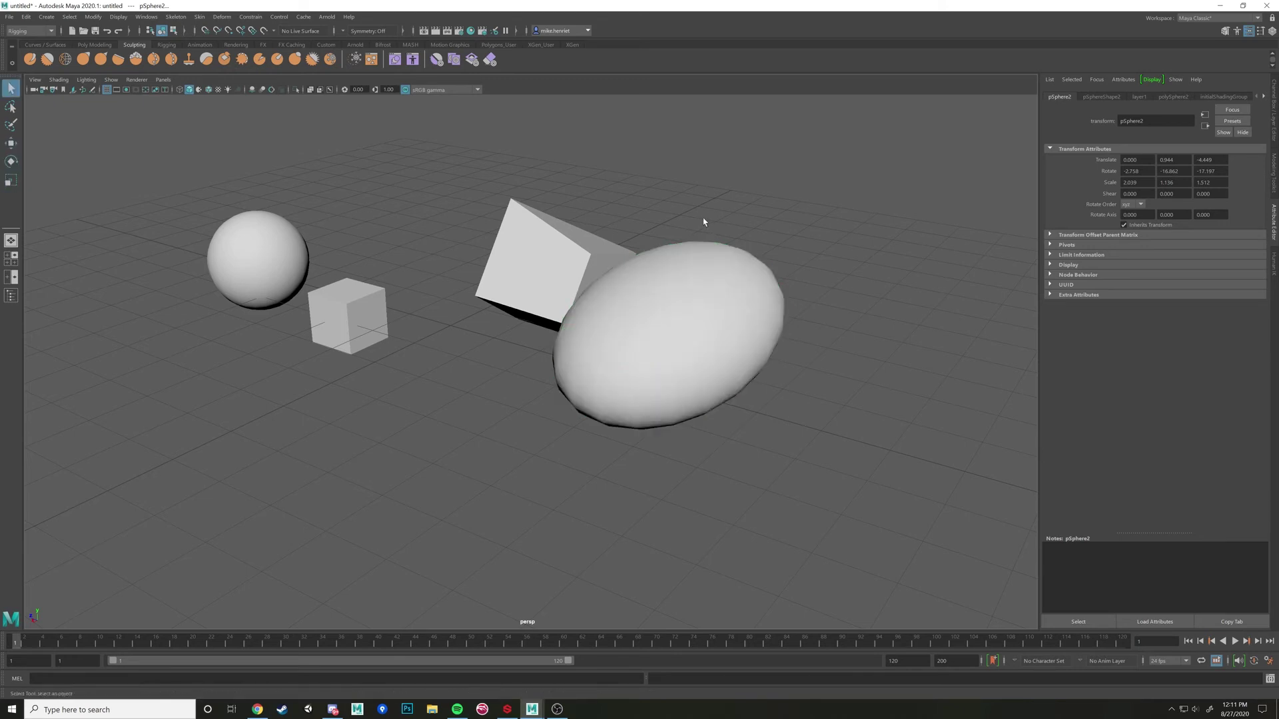
{"action": "left_click", "coordinate": [533, 266]}
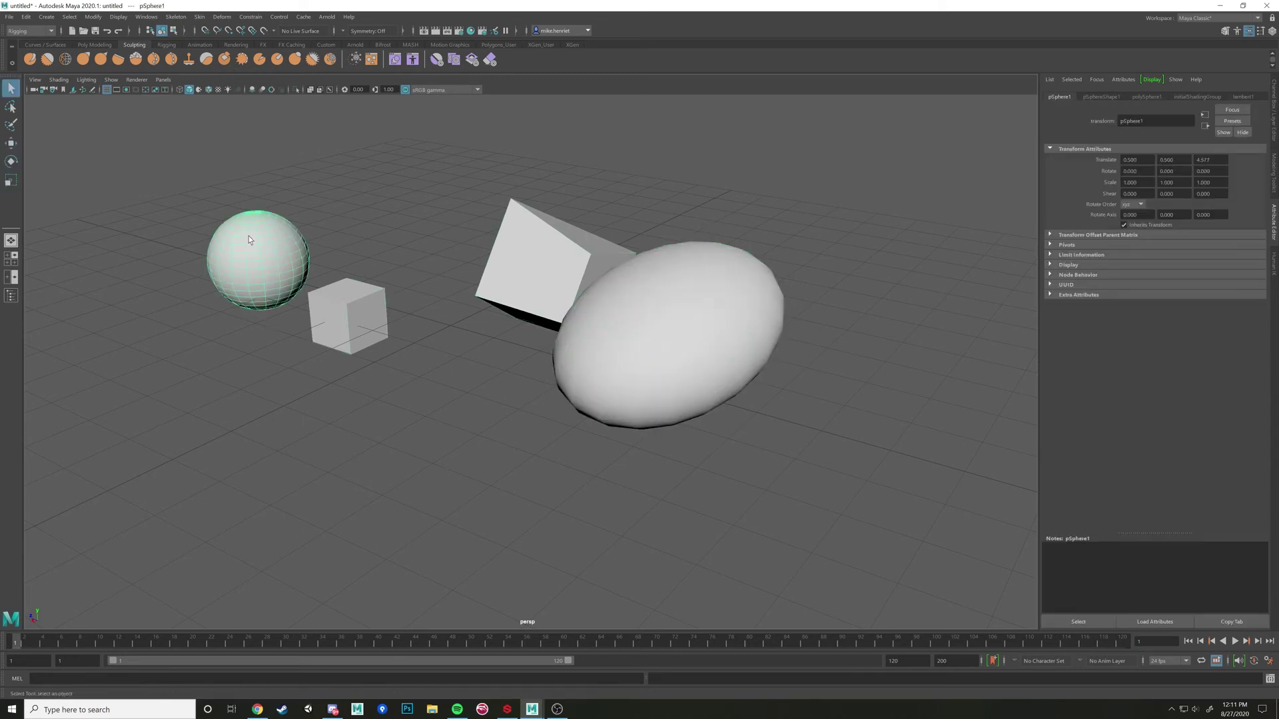
{"action": "left_click", "coordinate": [538, 273]}
{"action": "left_click", "coordinate": [692, 298]}
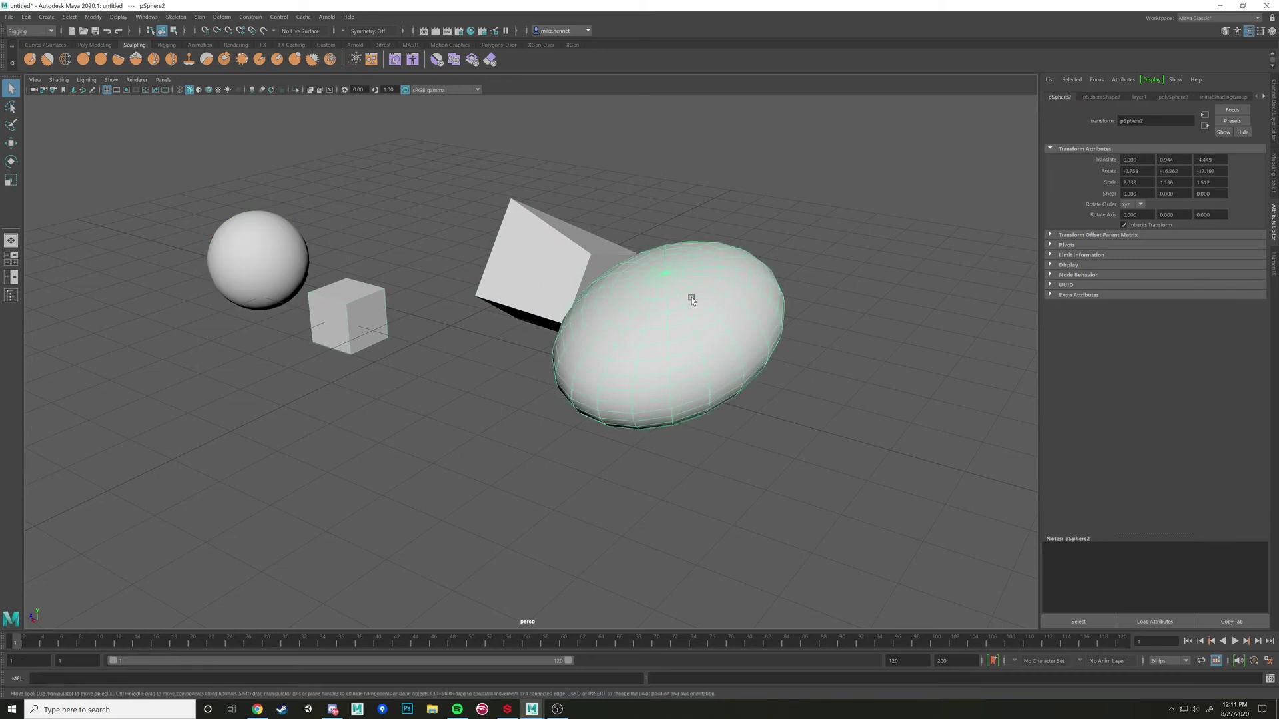
- Move the stretched sphere to about Y 1.14, Z -4.10 and rotate it to about 14.7, 4.8, 39.5
{"action": "key", "text": "w"}
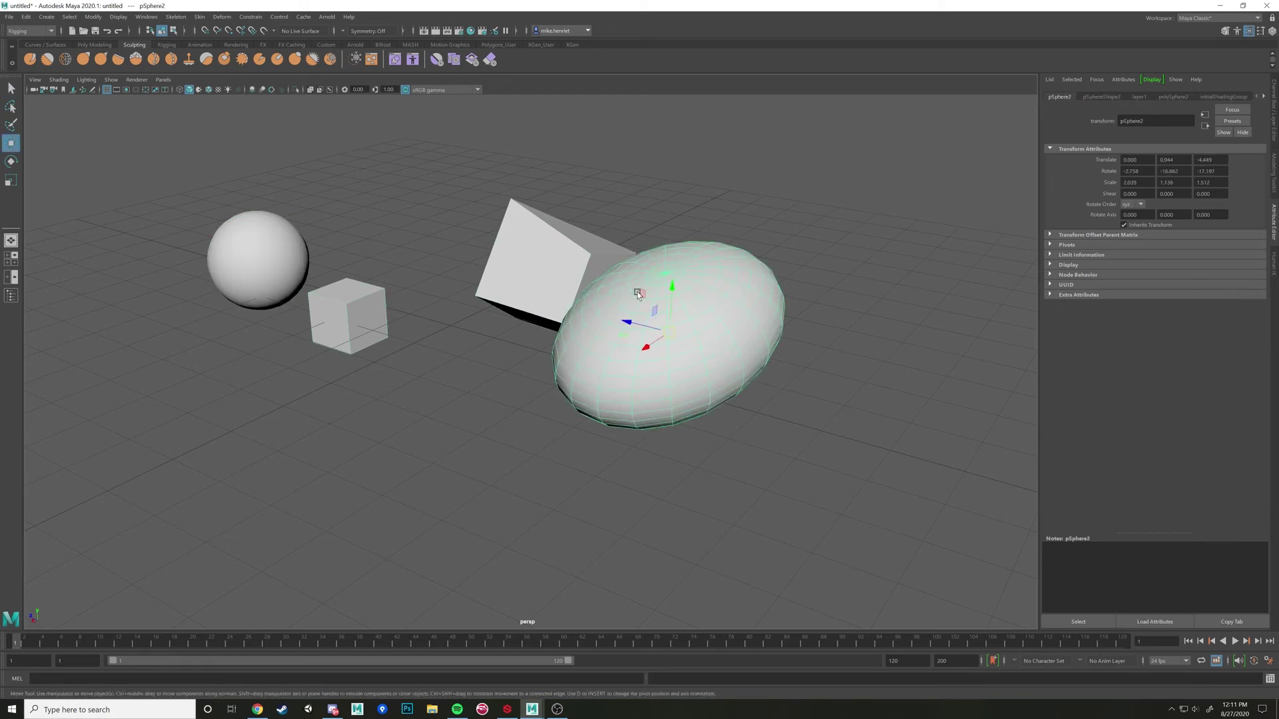
{"action": "left_click_drag", "start_coordinate": [640, 294], "coordinate": [650, 330]}
{"action": "key", "text": "e"}
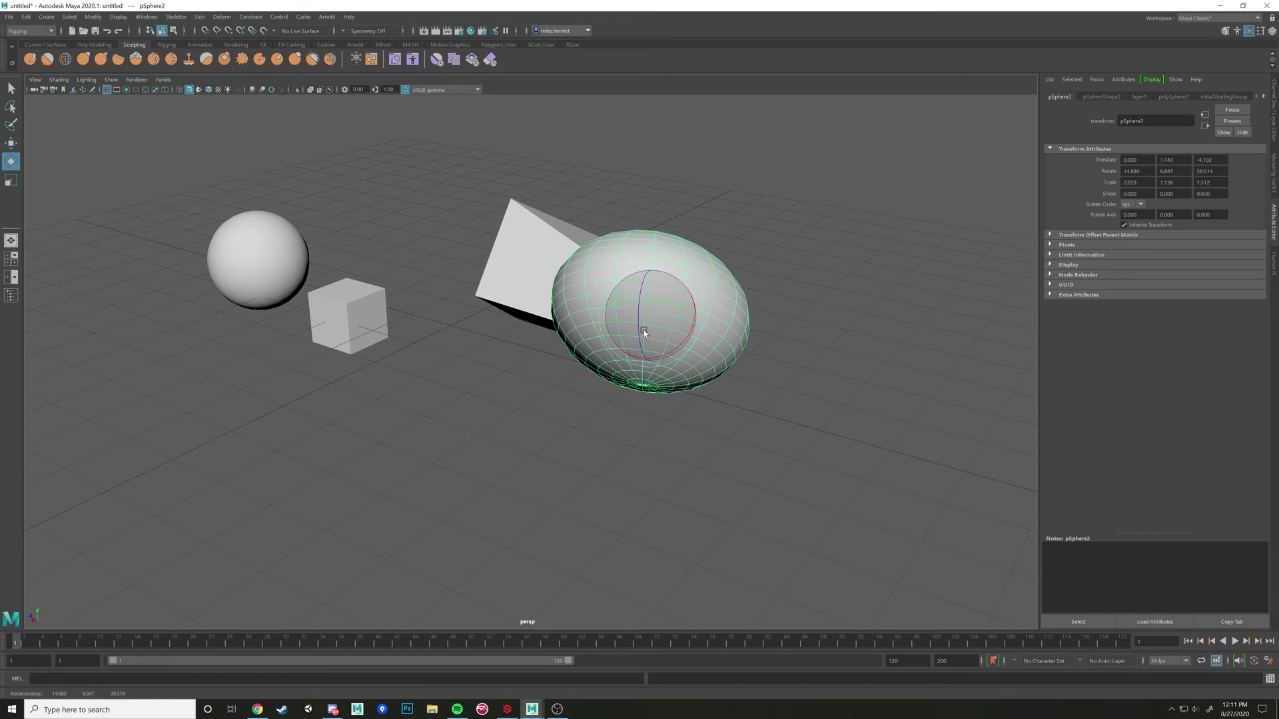
- Scale the stretched sphere along its Y axis to about 1.91 and deselect it
{"action": "key", "text": "r"}
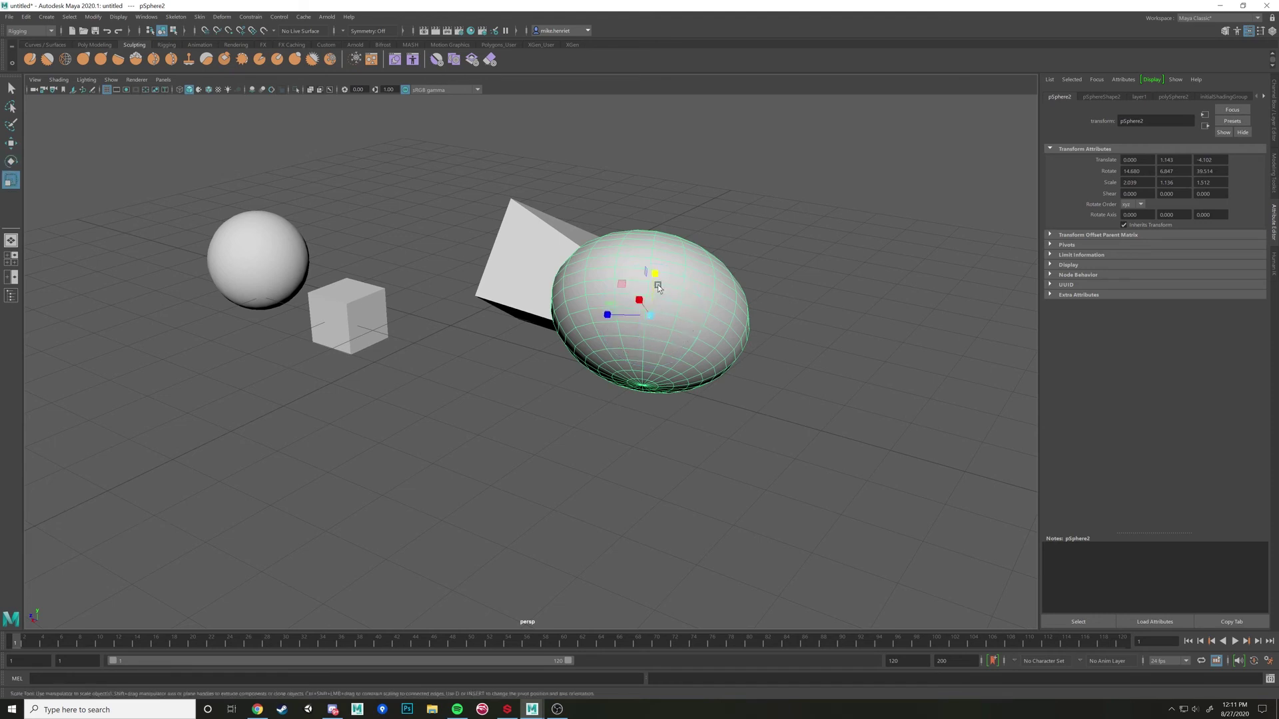
{"action": "left_click_drag", "start_coordinate": [656, 278], "coordinate": [670, 241]}
{"action": "left_click_drag", "start_coordinate": [739, 297], "coordinate": [610, 474], "text": "alt"}
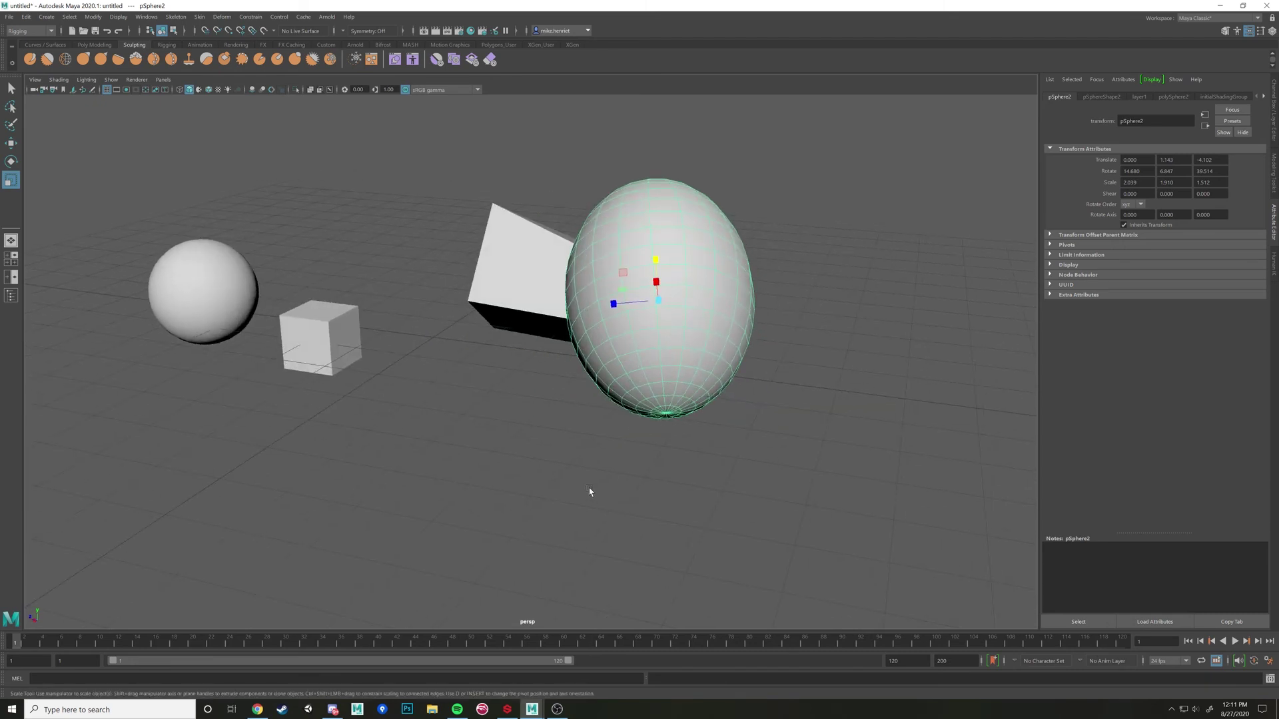
{"action": "left_click", "coordinate": [589, 491]}
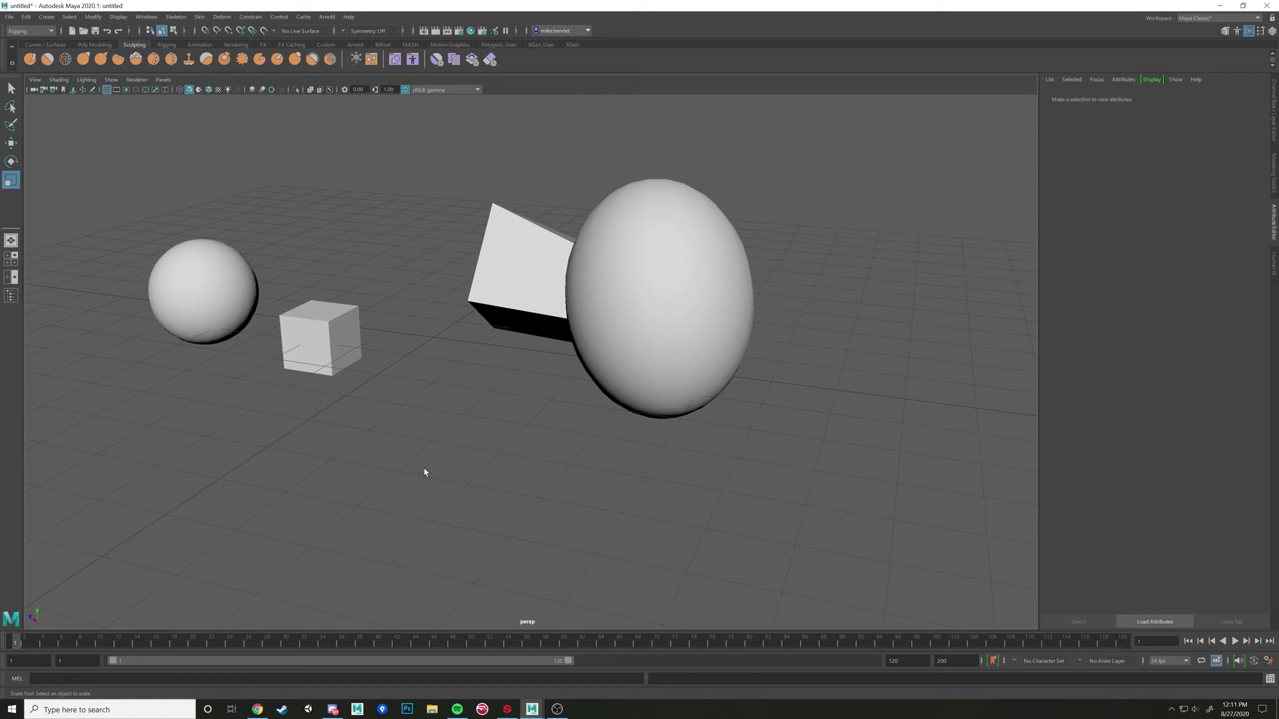
- Try the viewport layouts, switching between the single perspective view and the four-view layout and ending in four views
{"action": "left_click", "coordinate": [9, 260]}
{"action": "left_click", "coordinate": [10, 240]}
{"action": "left_click", "coordinate": [11, 260]}
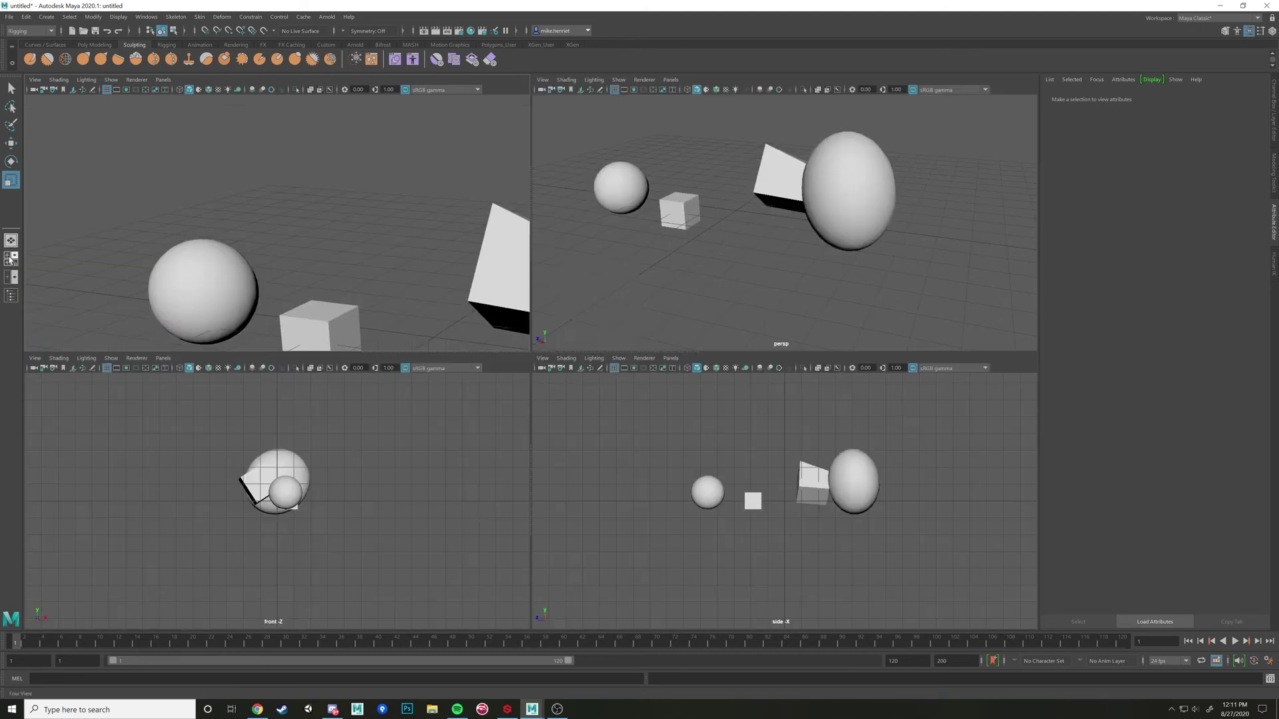
{"action": "left_click", "coordinate": [9, 278]}
{"action": "left_click", "coordinate": [11, 241]}
{"action": "left_click", "coordinate": [11, 260]}
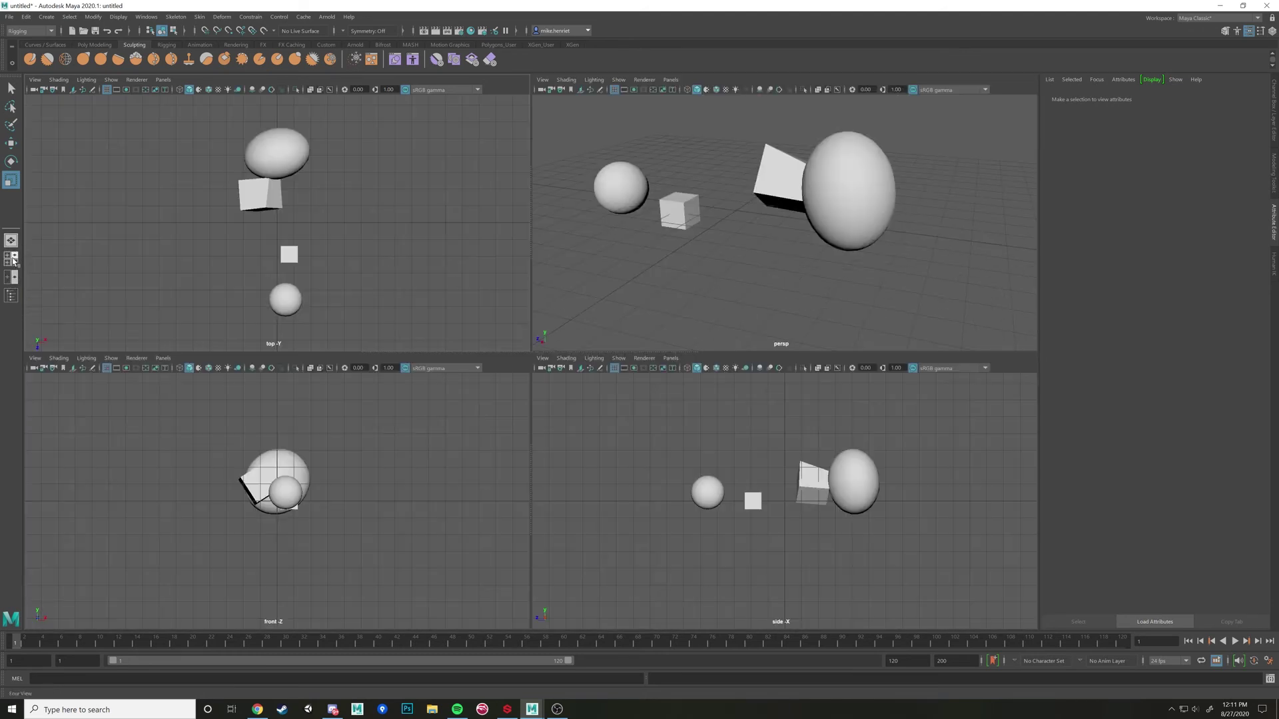
{"action": "key", "text": "space"}
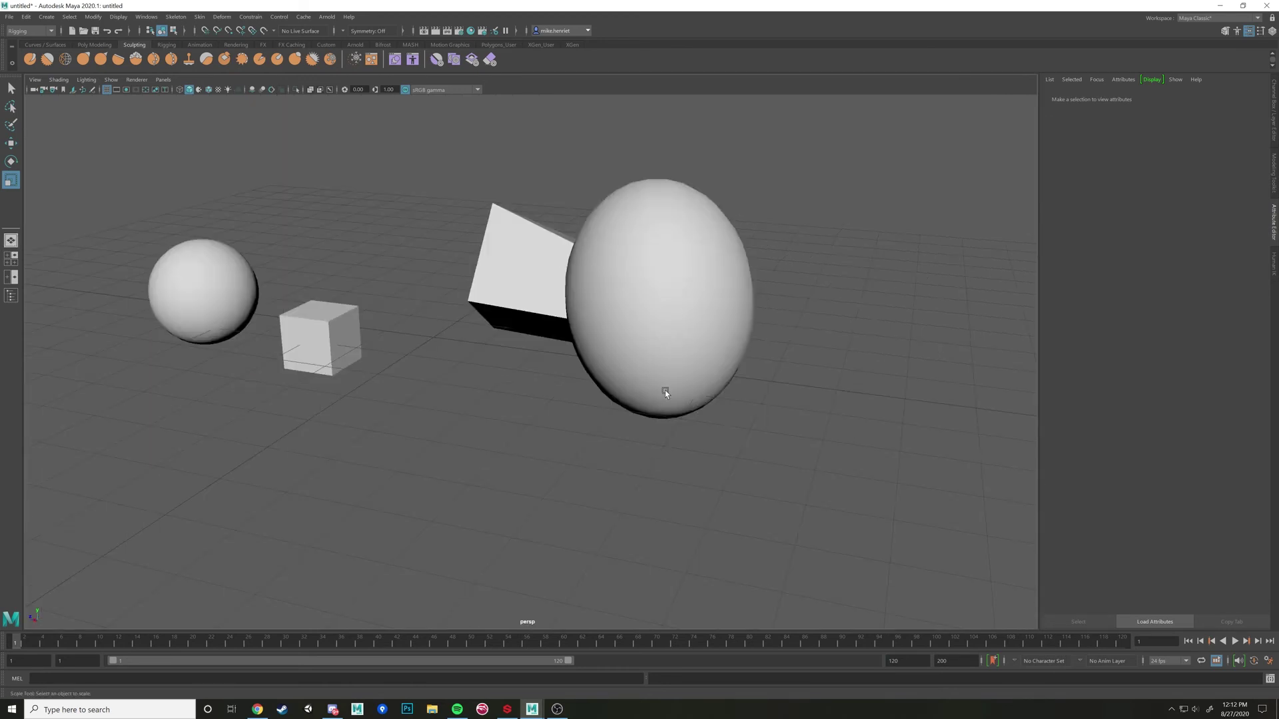
{"action": "left_click_drag", "start_coordinate": [702, 402], "coordinate": [622, 432], "text": "alt"}
{"action": "key", "text": "space"}
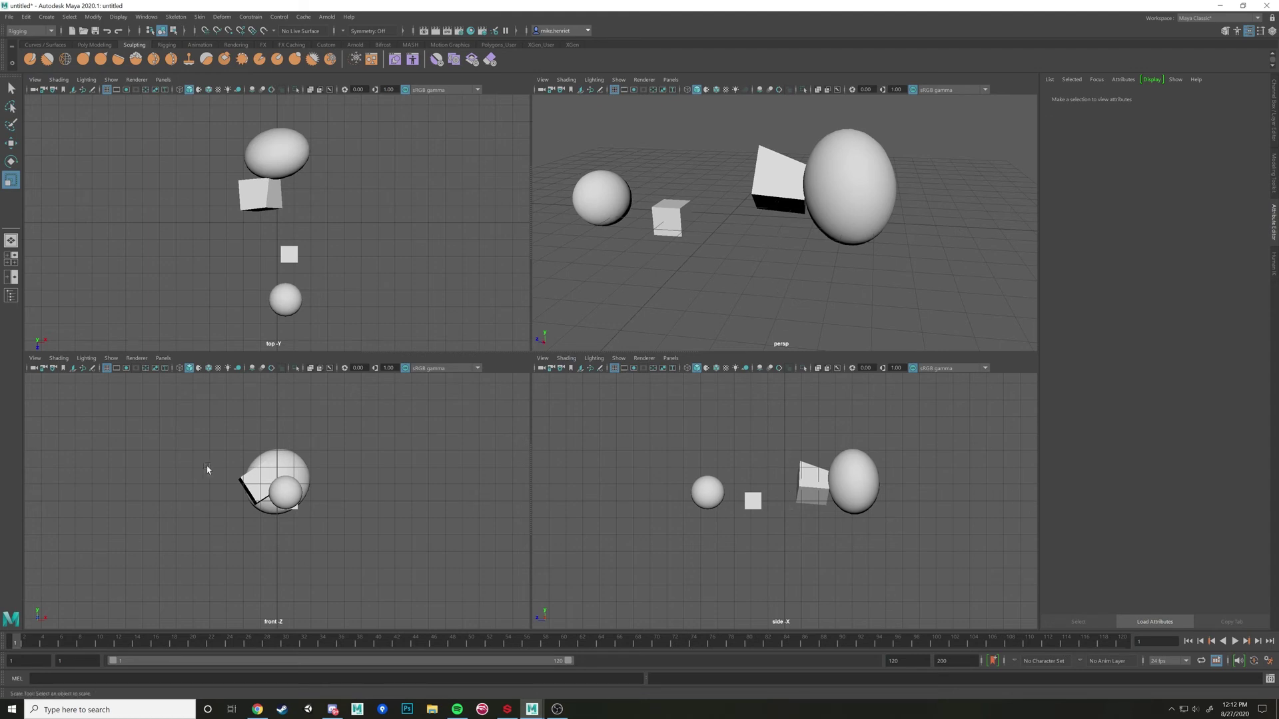
- Select the first sphere, maximize the front view, and in the perspective view move the sphere along Z to about 11.0
{"action": "left_click", "coordinate": [603, 206]}
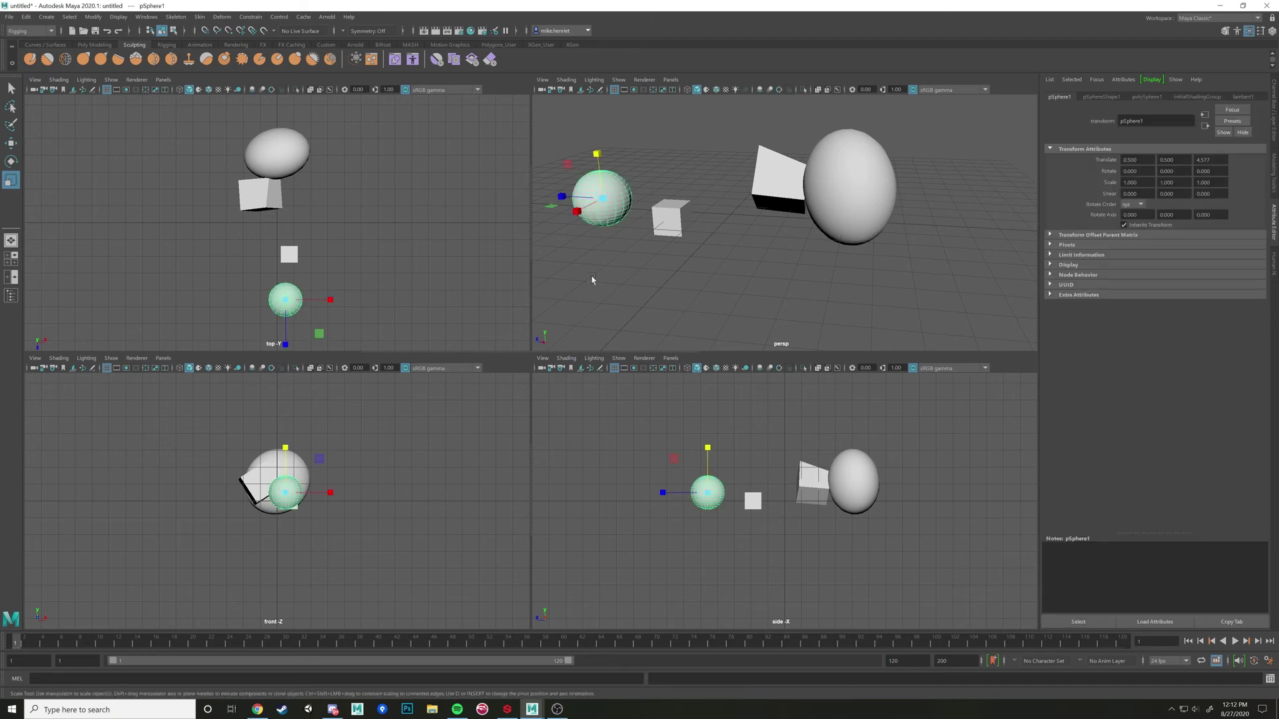
{"action": "key", "text": "space"}
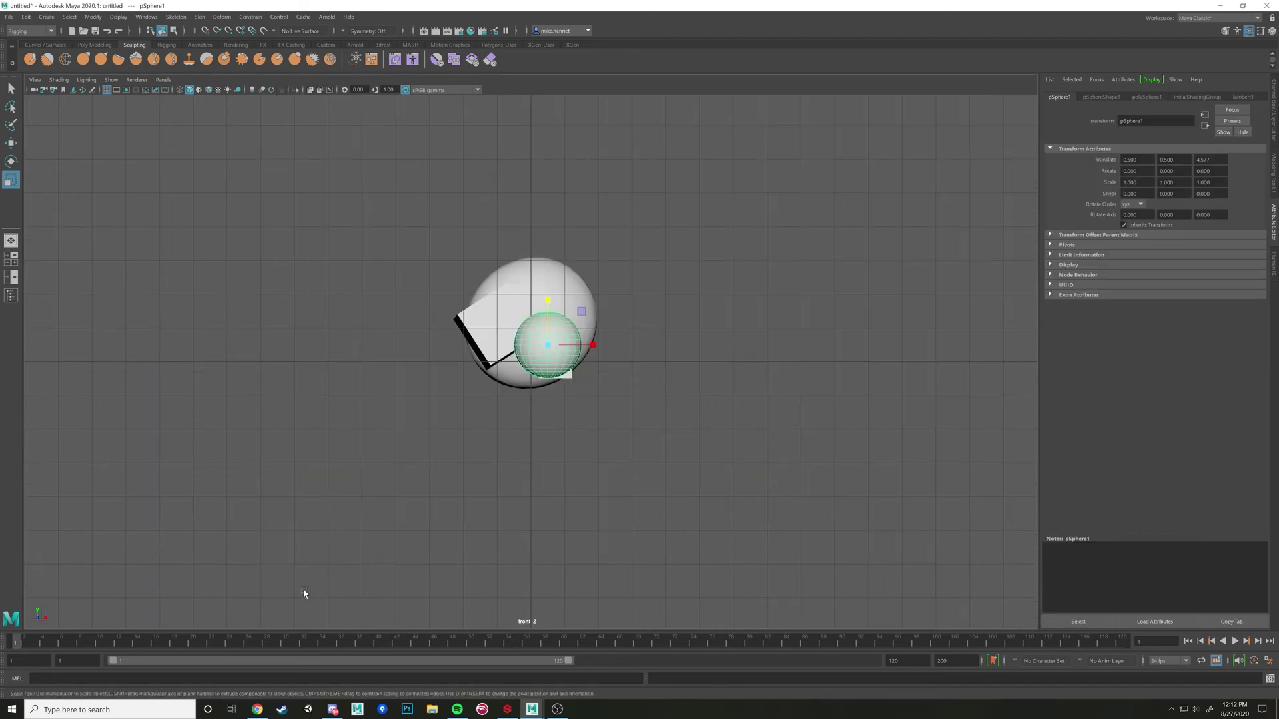
{"action": "key", "text": "w"}
{"action": "key", "text": "space"}
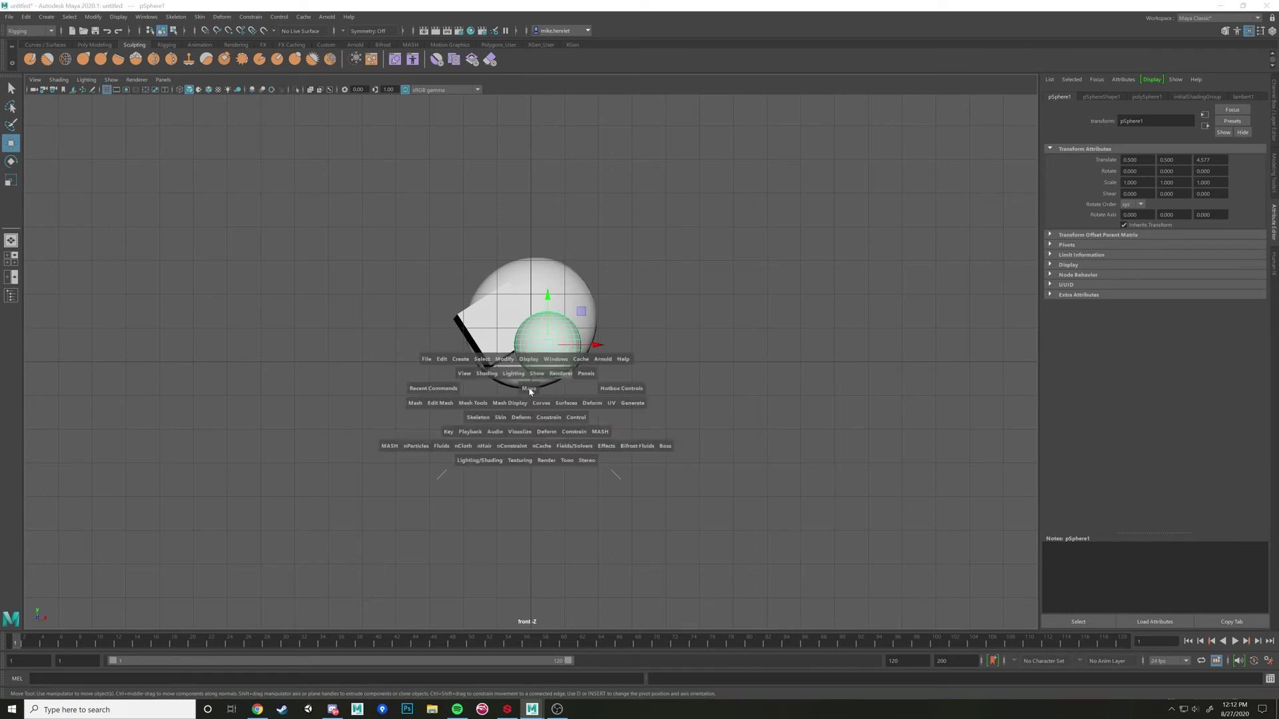
{"action": "key", "text": "space"}
{"action": "scroll", "coordinate": [306, 349], "scroll_direction": "down", "scroll_amount": 5}
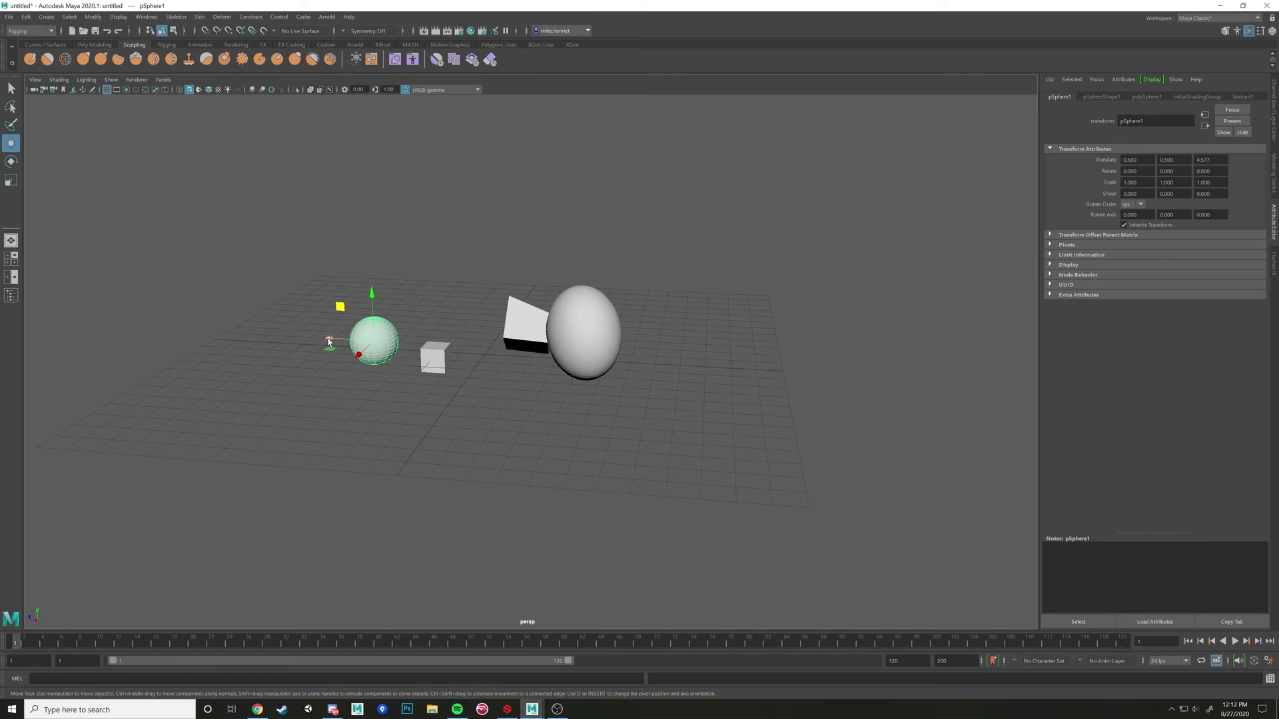
{"action": "left_click_drag", "start_coordinate": [327, 338], "coordinate": [186, 328]}
- In the four-view layout, move the first sphere using different views to about X 3.38, Y 0.72, Z 10.41
{"action": "key", "text": "space"}
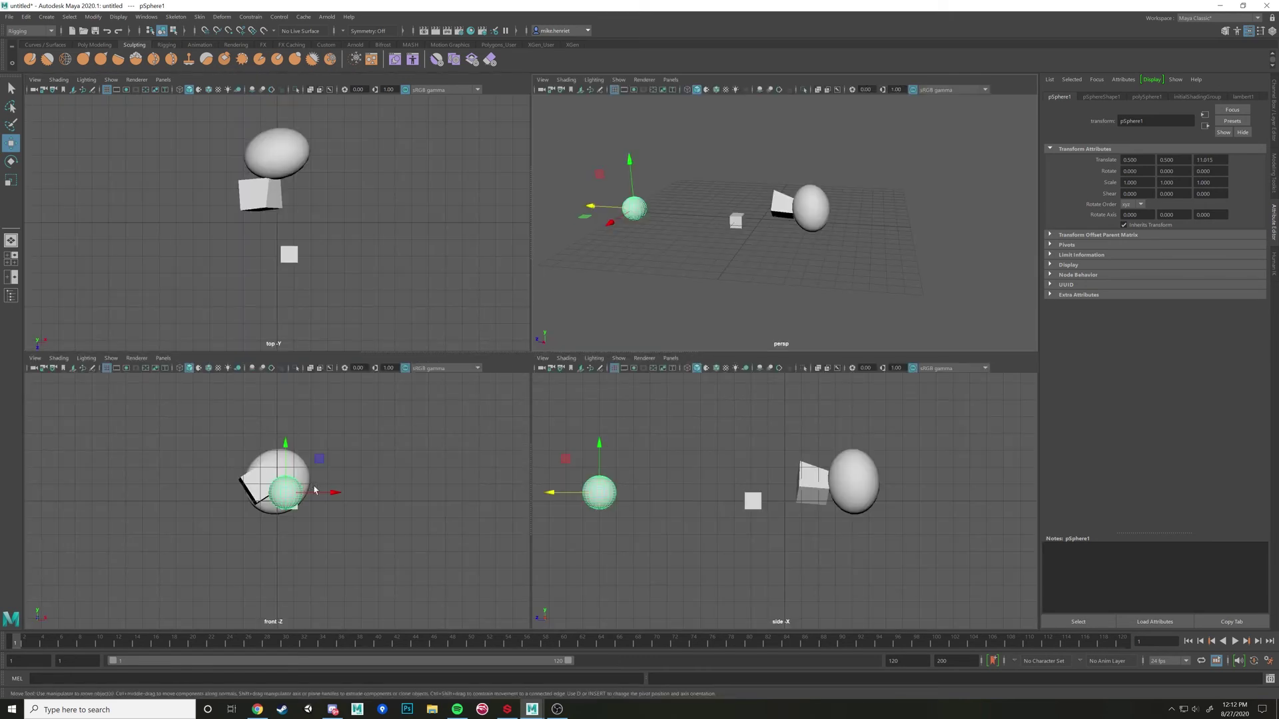
{"action": "mouse_move", "coordinate": [599, 217]}
{"action": "left_mouse_down"}
{"action": "mouse_move", "coordinate": [590, 222]}
{"action": "mouse_move", "coordinate": [622, 201]}
{"action": "mouse_move", "coordinate": [604, 227]}
{"action": "mouse_move", "coordinate": [516, 214]}
{"action": "mouse_move", "coordinate": [680, 228]}
{"action": "mouse_move", "coordinate": [551, 223]}
{"action": "mouse_move", "coordinate": [634, 222]}
{"action": "mouse_move", "coordinate": [573, 214]}
{"action": "mouse_move", "coordinate": [597, 212]}
{"action": "left_mouse_up"}
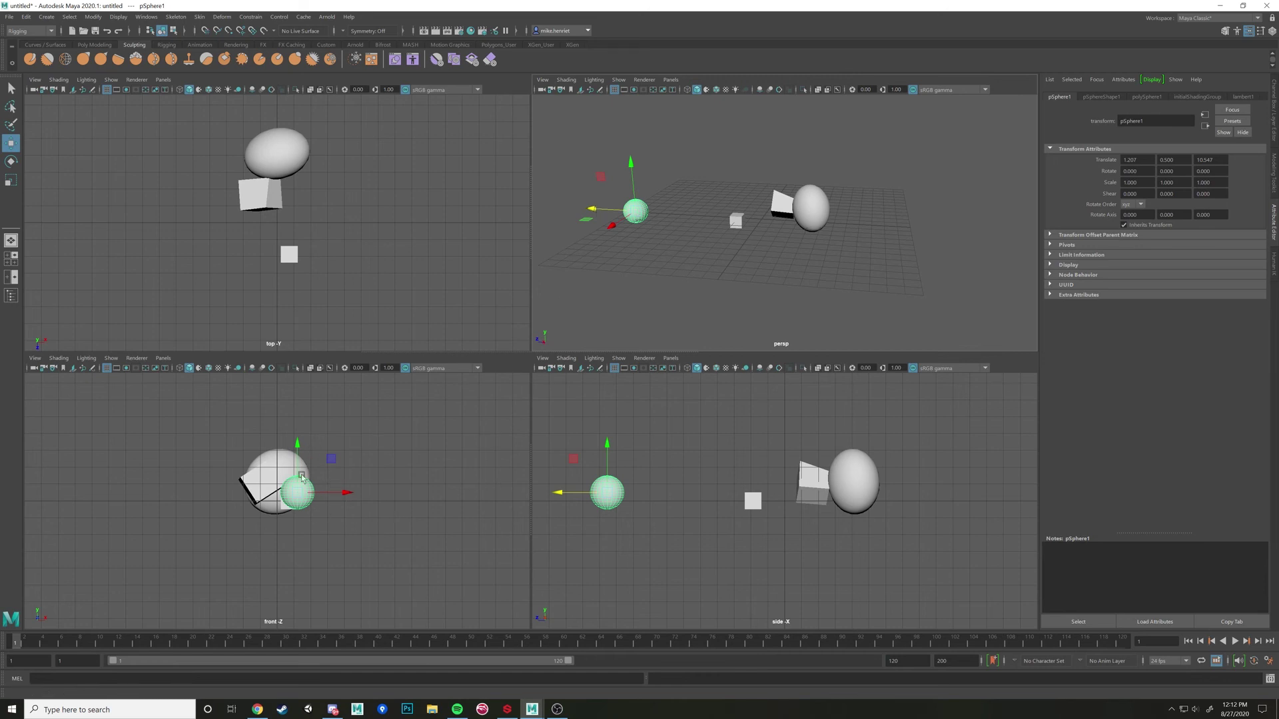
{"action": "left_click_drag", "start_coordinate": [346, 494], "coordinate": [322, 466]}
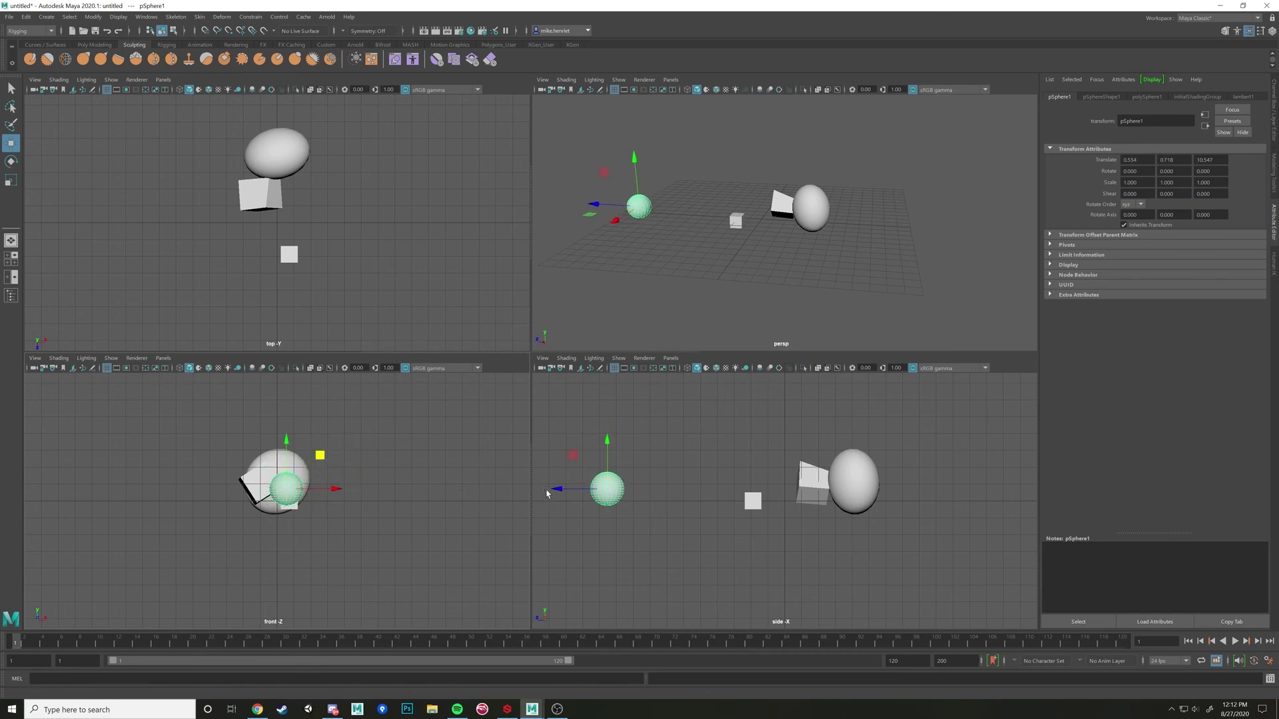
{"action": "mouse_move", "coordinate": [563, 489]}
{"action": "left_mouse_down"}
{"action": "mouse_move", "coordinate": [576, 489]}
{"action": "mouse_move", "coordinate": [566, 489]}
{"action": "left_mouse_up"}
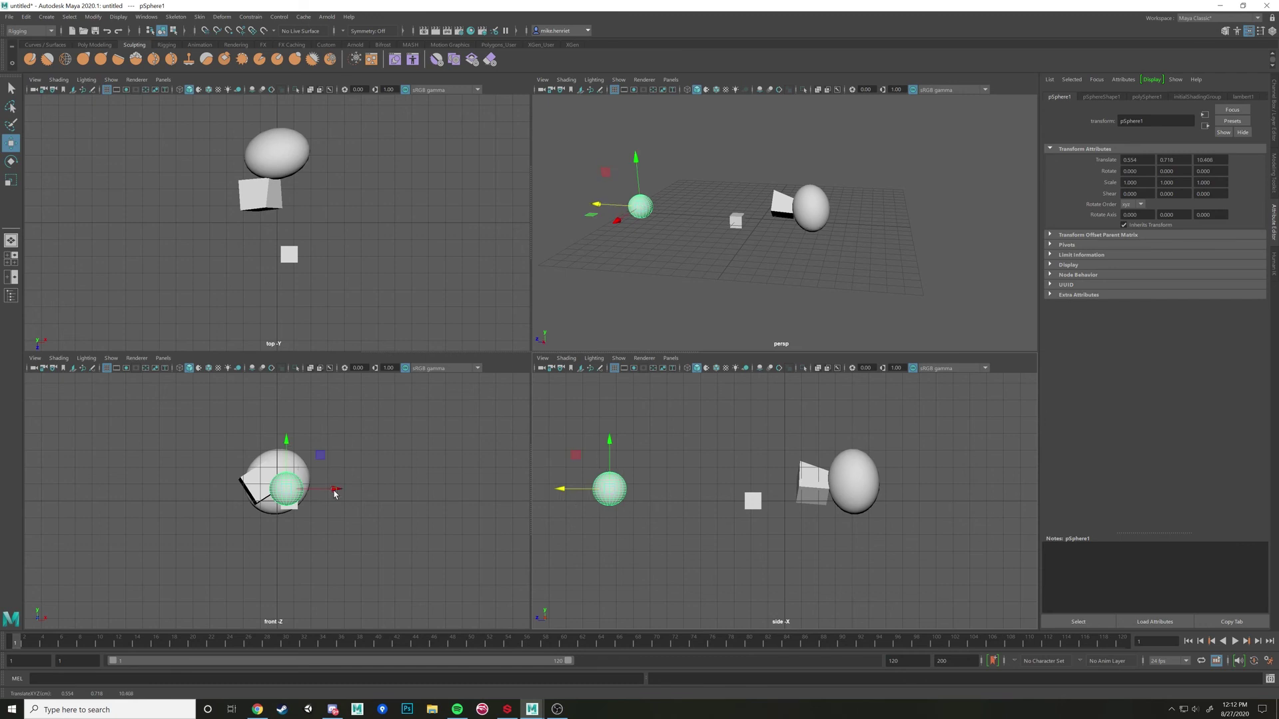
{"action": "left_click_drag", "start_coordinate": [331, 491], "coordinate": [384, 489]}
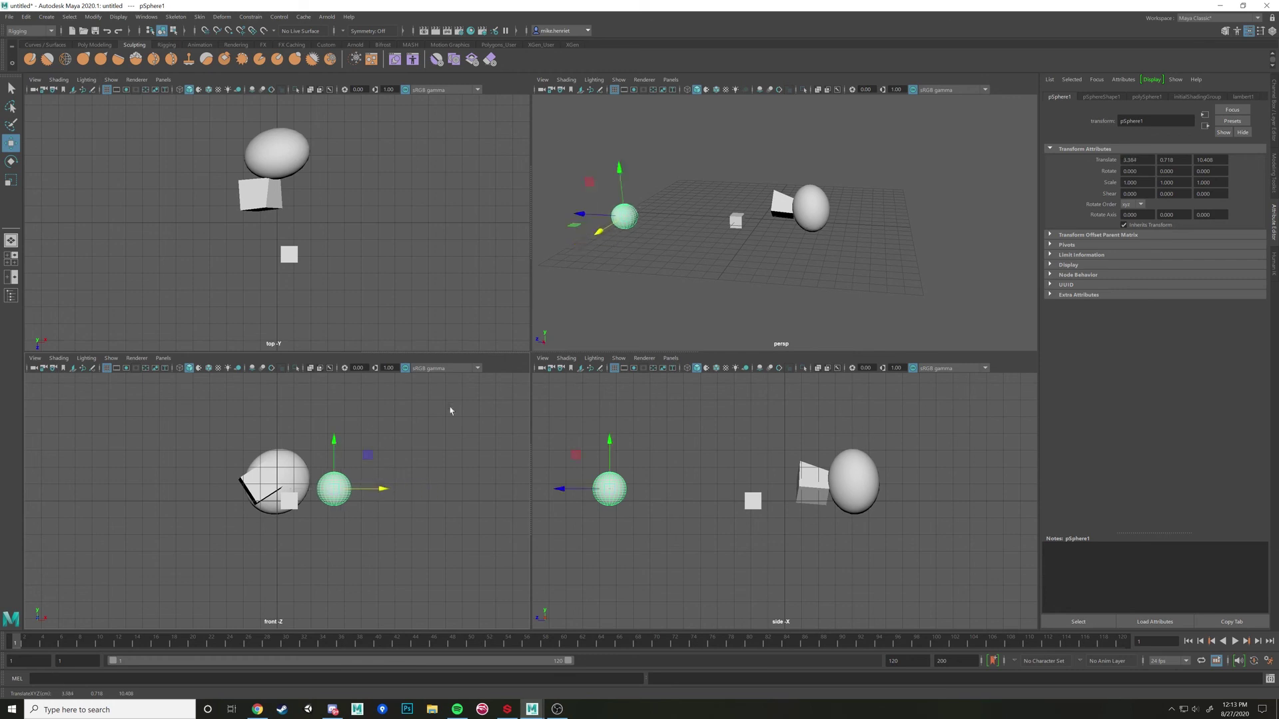
- Maximize the perspective view and select all the objects, stopping any playback
{"action": "key", "text": "space"}
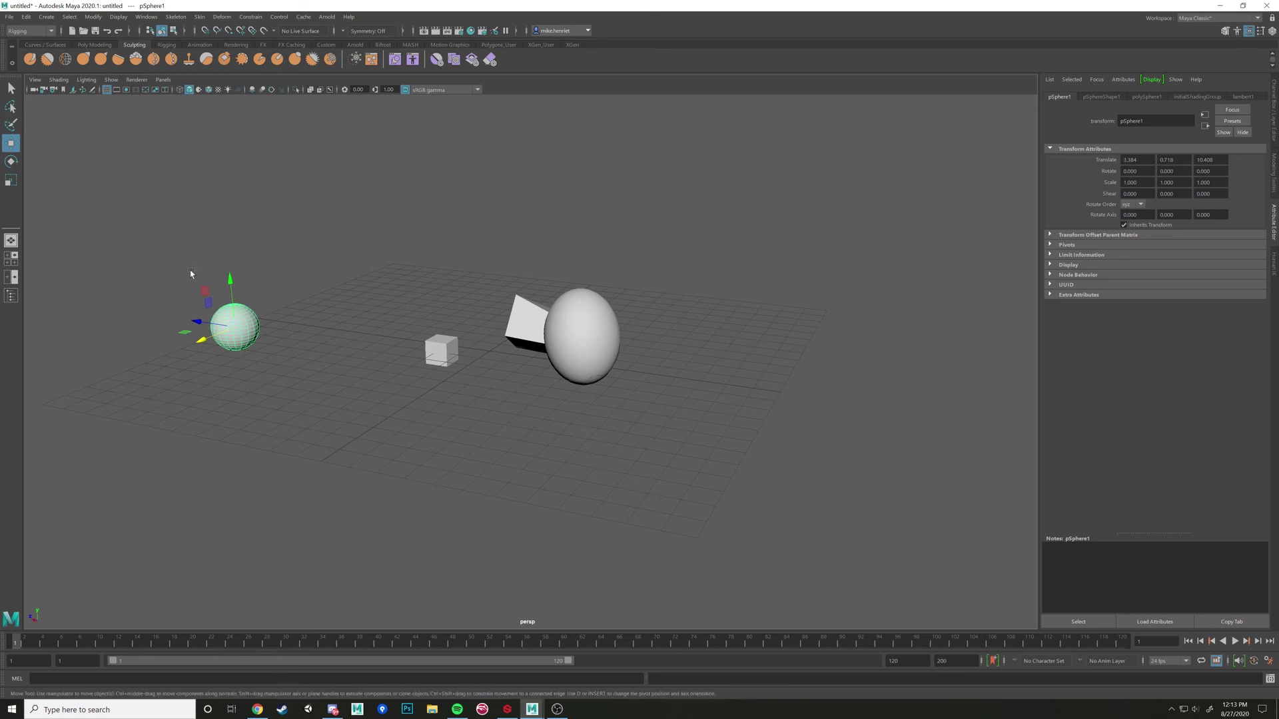
{"action": "left_click_drag", "start_coordinate": [189, 272], "coordinate": [828, 439]}
{"action": "left_click", "coordinate": [53, 643]}
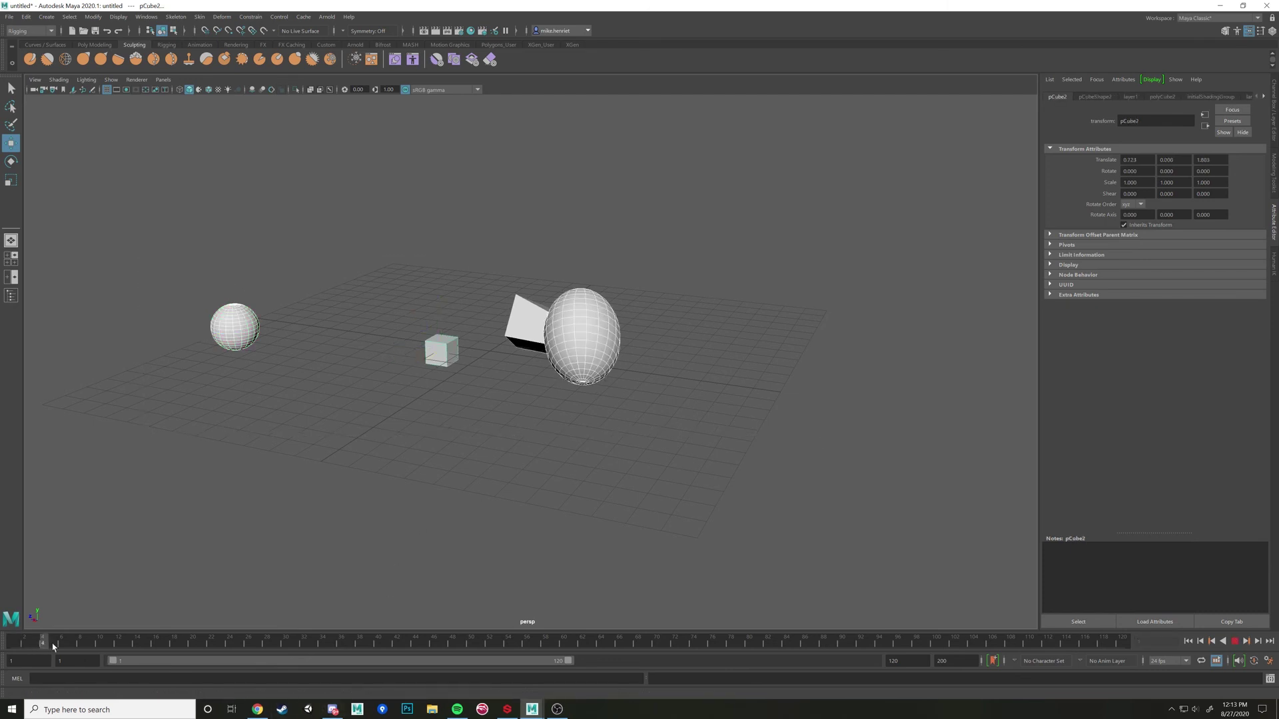
{"action": "key", "text": "Escape"}
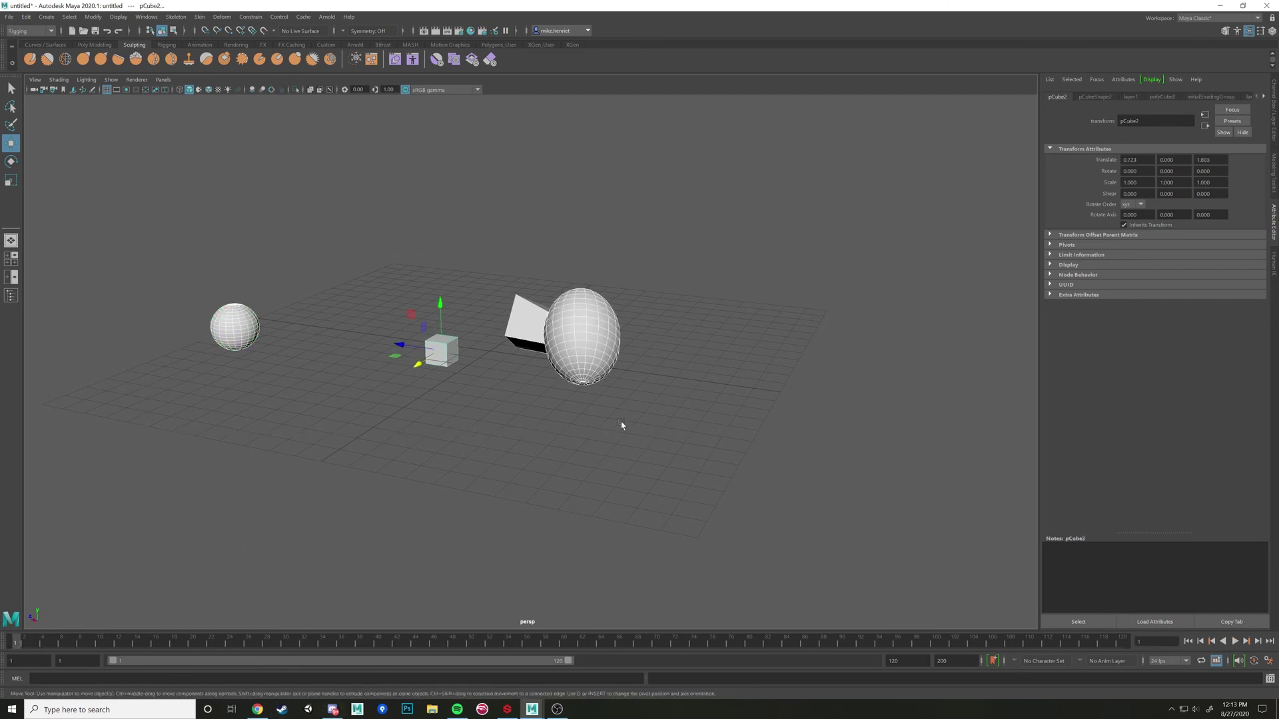
- Keyframe all selected objects at frame 1, and at frame 30 move them along X until the small cube is at about 5.79
{"action": "left_click_drag", "start_coordinate": [621, 425], "coordinate": [580, 466], "text": "alt"}
{"action": "key", "text": "s"}
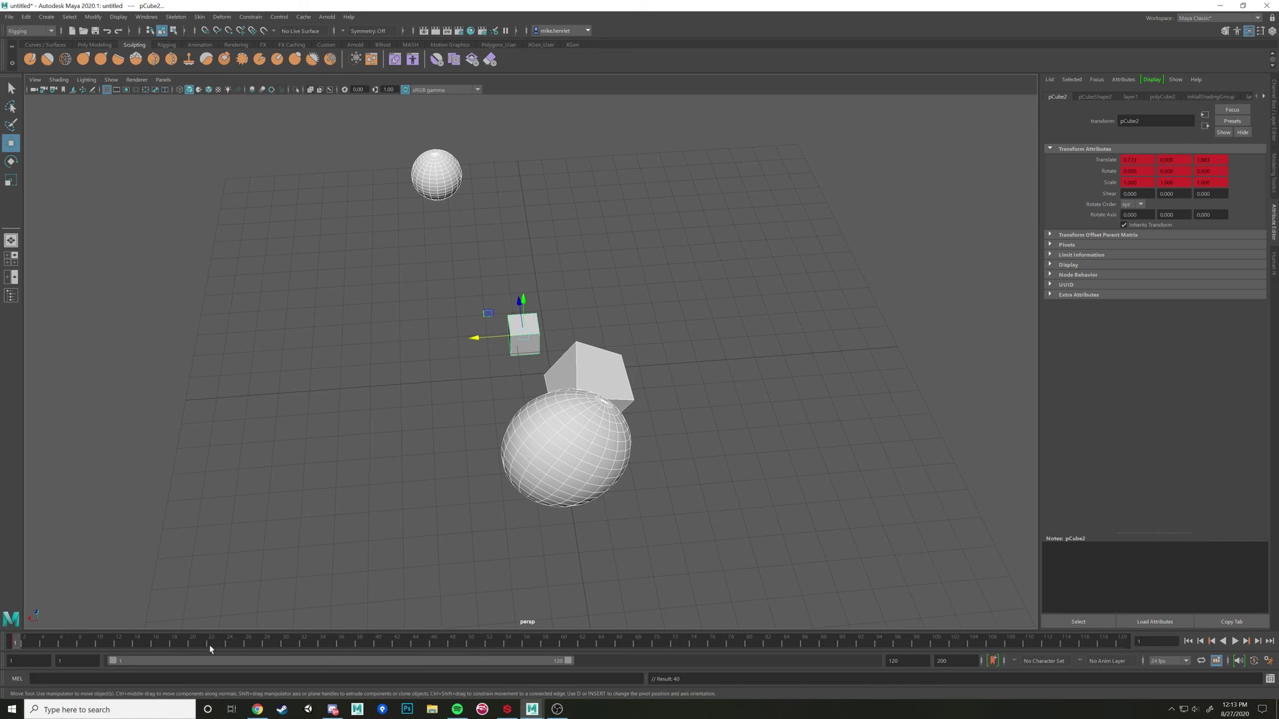
{"action": "left_click_drag", "start_coordinate": [210, 650], "coordinate": [286, 646]}
{"action": "left_click_drag", "start_coordinate": [474, 337], "coordinate": [333, 366]}
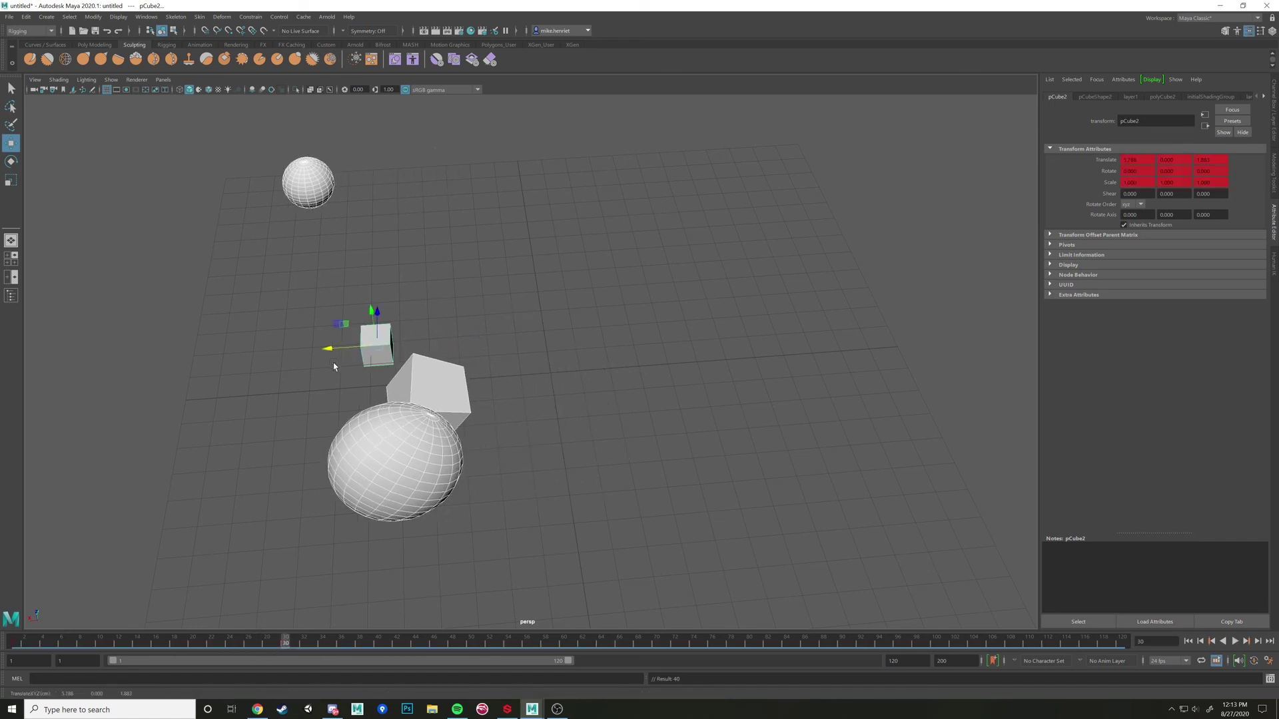
- Play the keyframed movement of the objects twice and stop the playback
{"action": "key", "text": "alt+v"}
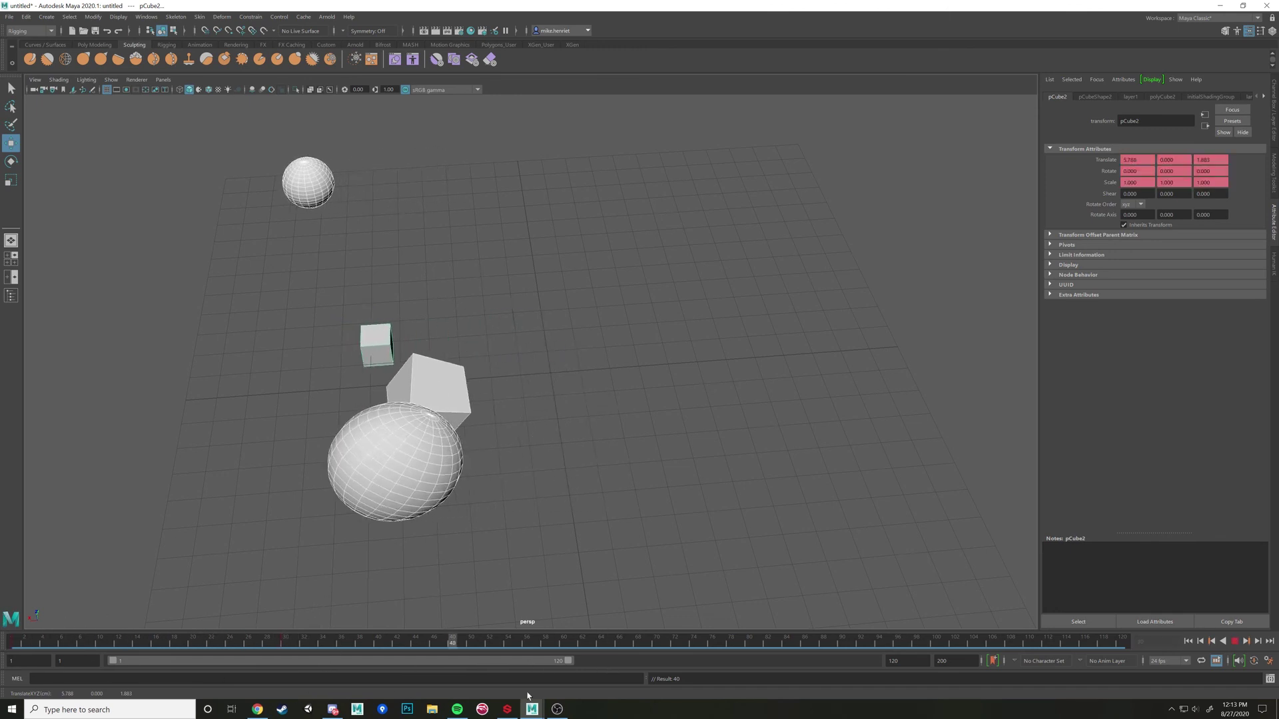
{"action": "key", "text": "alt+v"}
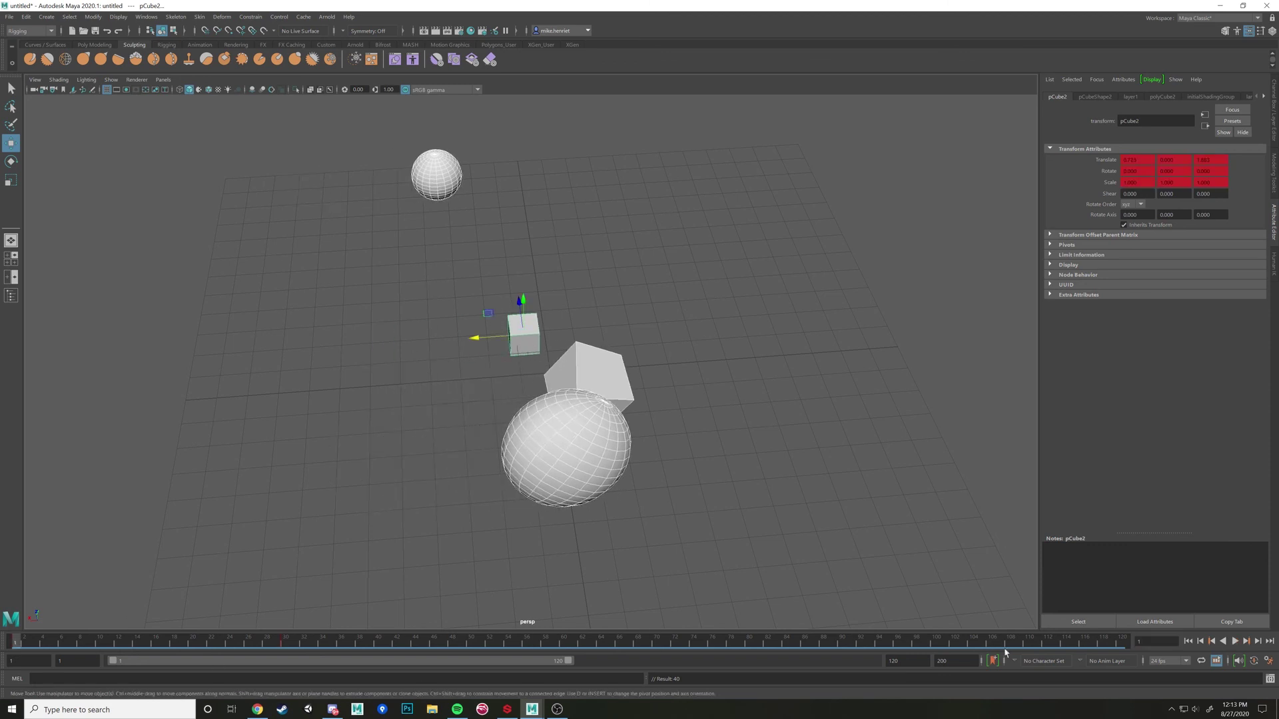
{"action": "left_click", "coordinate": [1235, 641]}
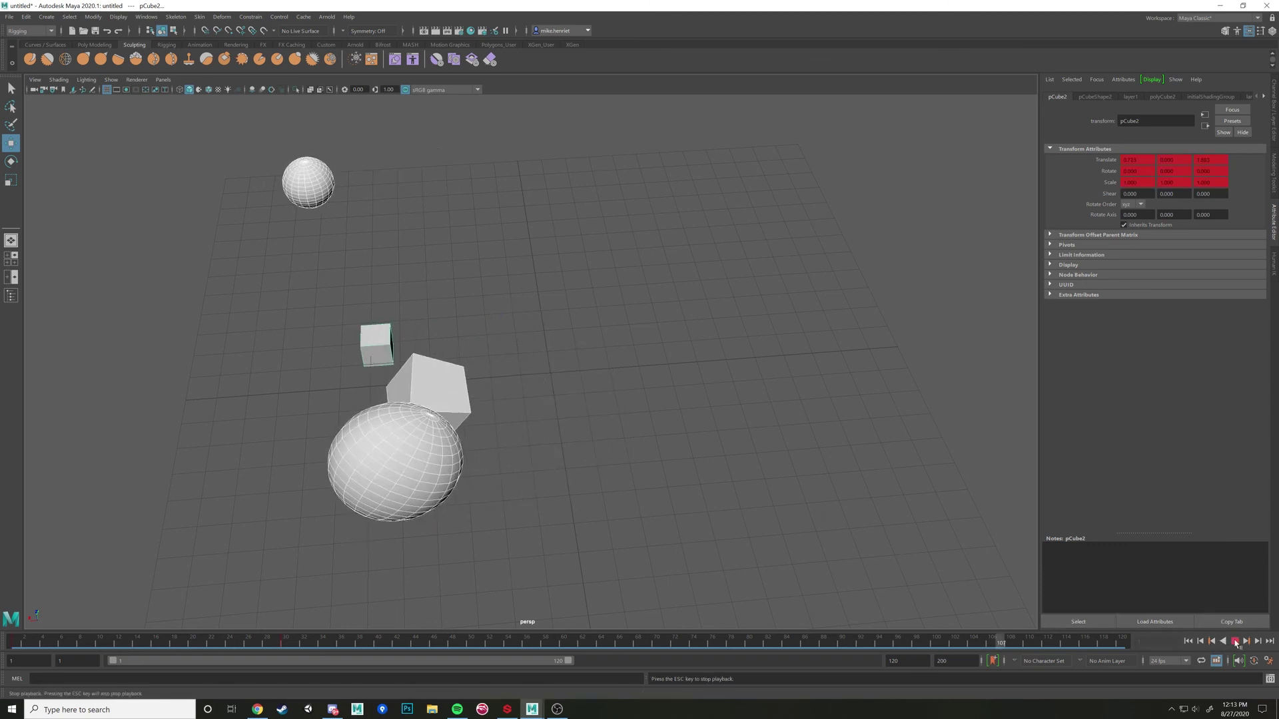
{"action": "key", "text": "Escape"}
- Check the time slider's Playback Looping options and set its Playback Speed
{"action": "right_click", "coordinate": [749, 640]}
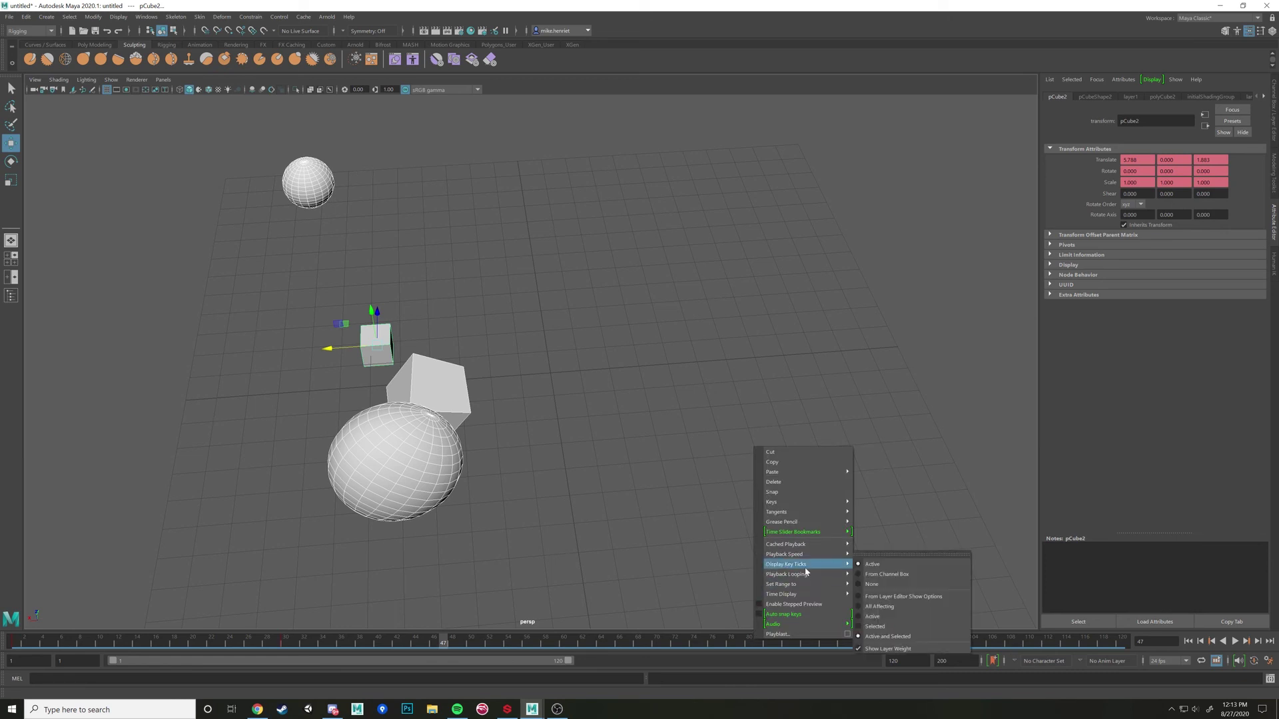
{"action": "right_click", "coordinate": [697, 641]}
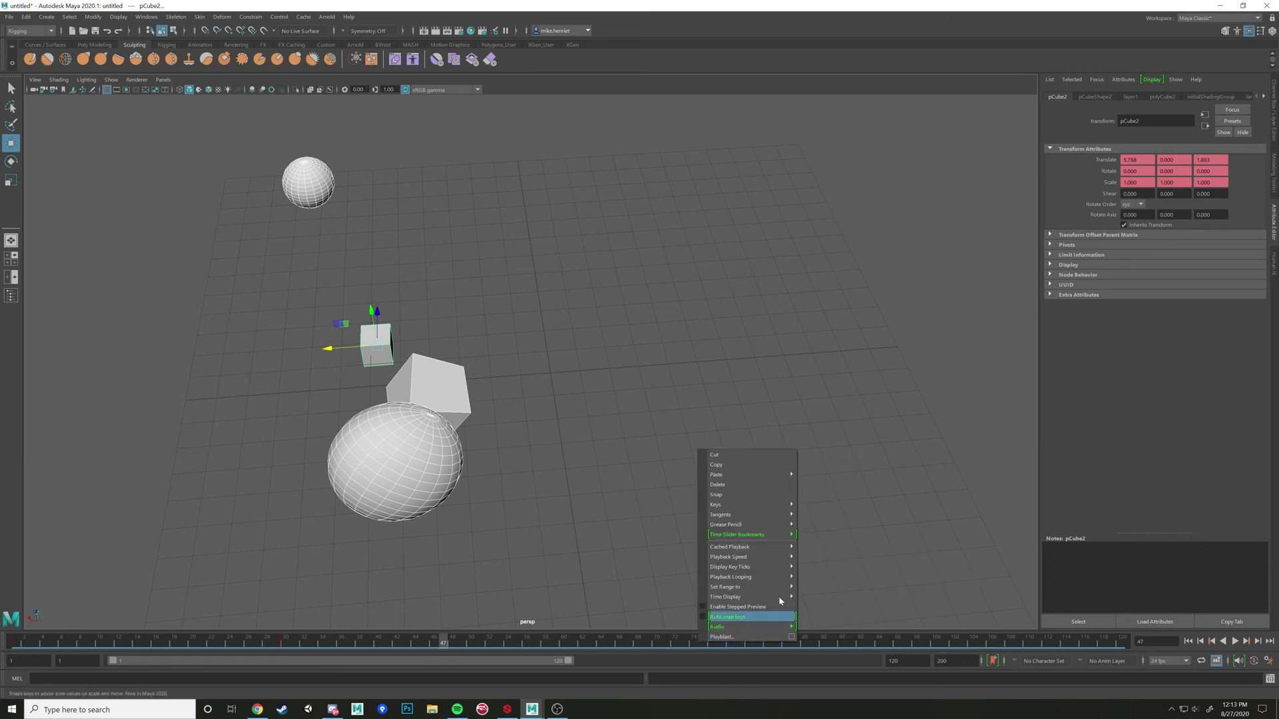
{"action": "mouse_move", "coordinate": [767, 632]}
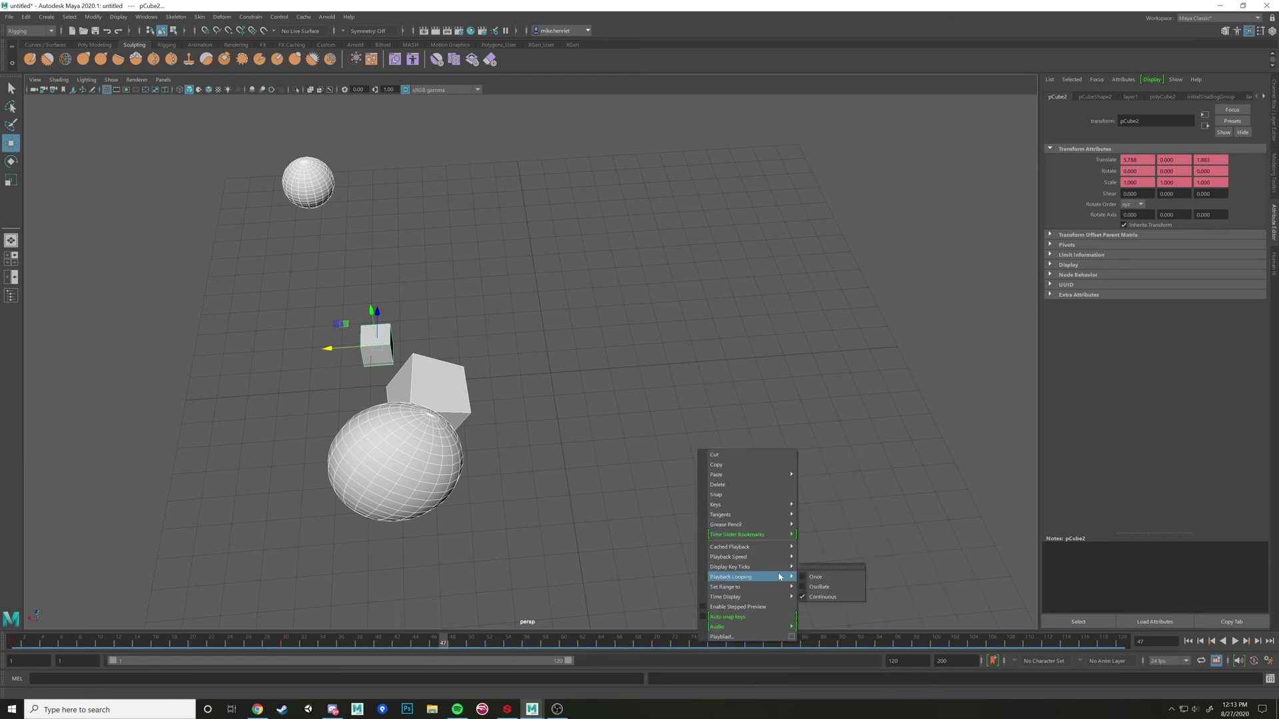
{"action": "mouse_move", "coordinate": [792, 557]}
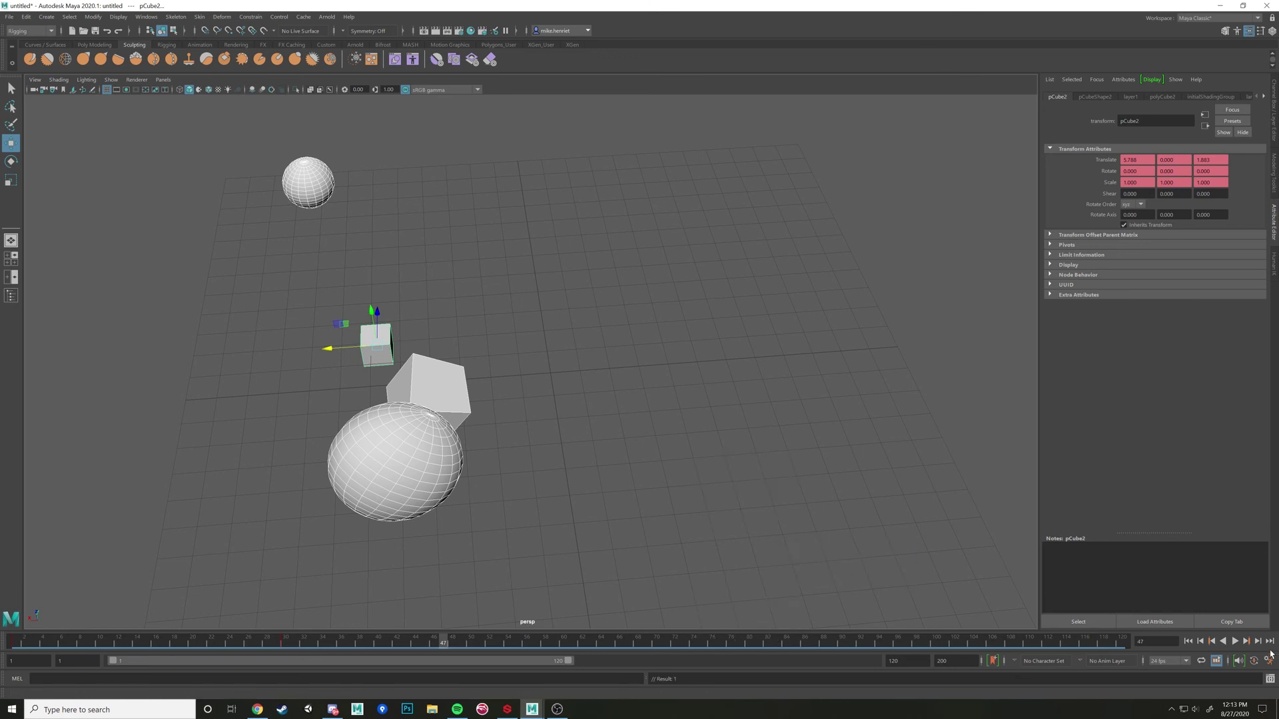
- Play the animation again, stop it, and view the objects from above
{"action": "left_click", "coordinate": [1234, 641]}
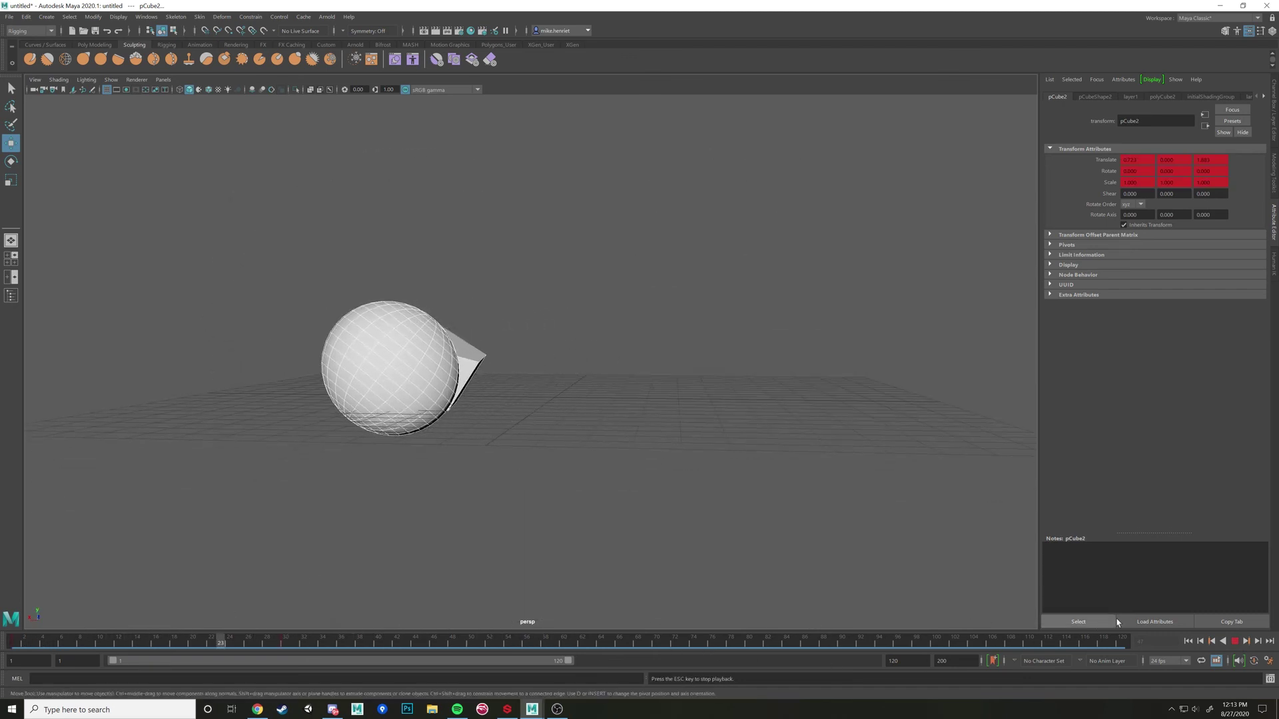
{"action": "left_click", "coordinate": [1235, 642]}
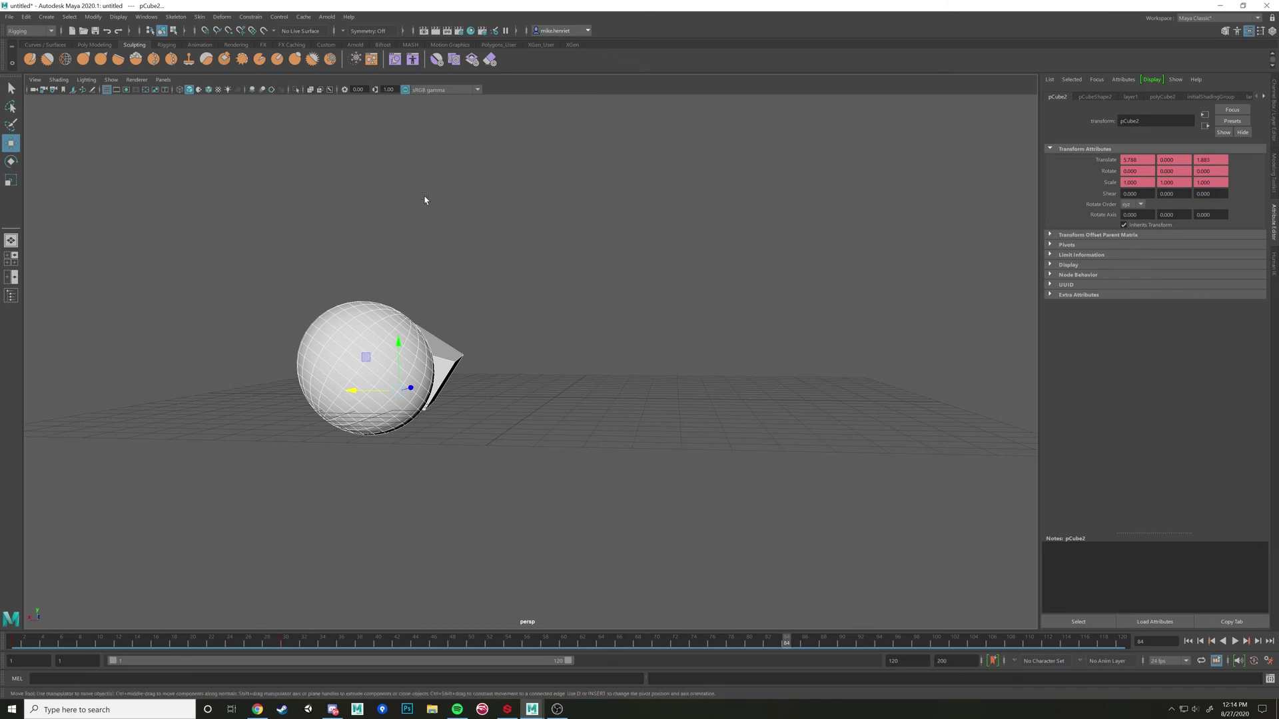
{"action": "left_click_drag", "start_coordinate": [416, 238], "coordinate": [430, 265], "text": "alt"}
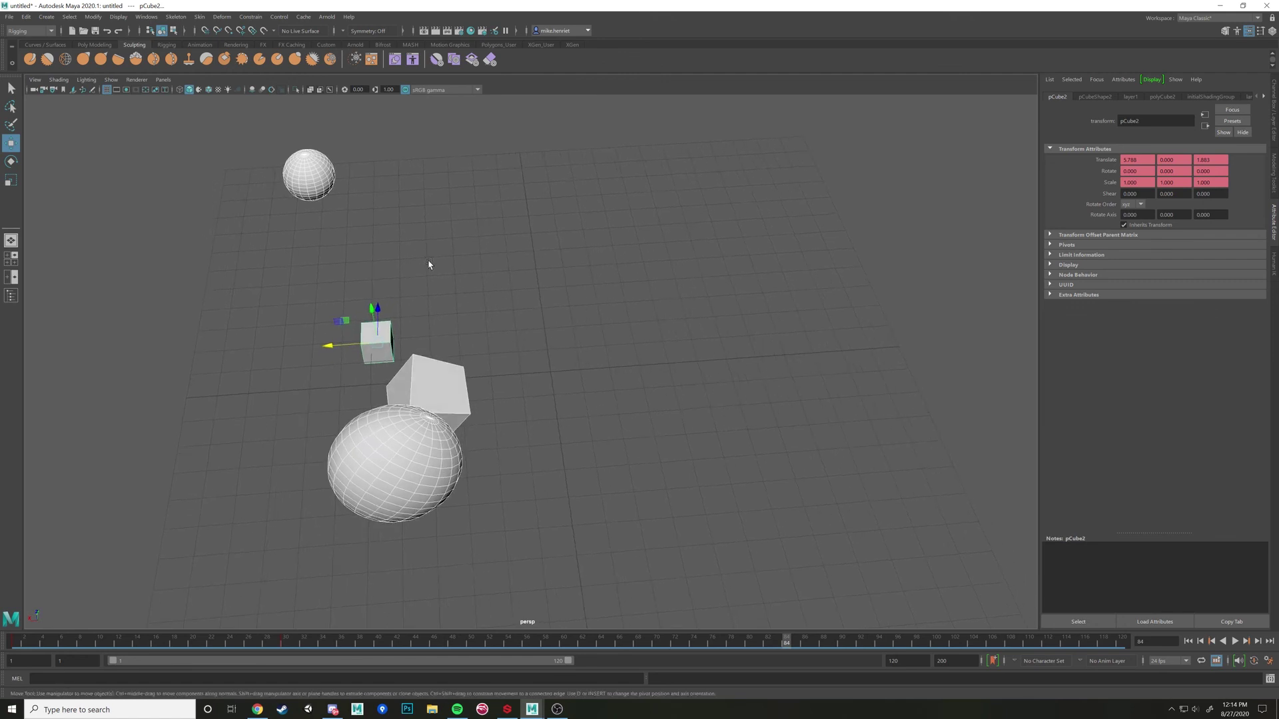